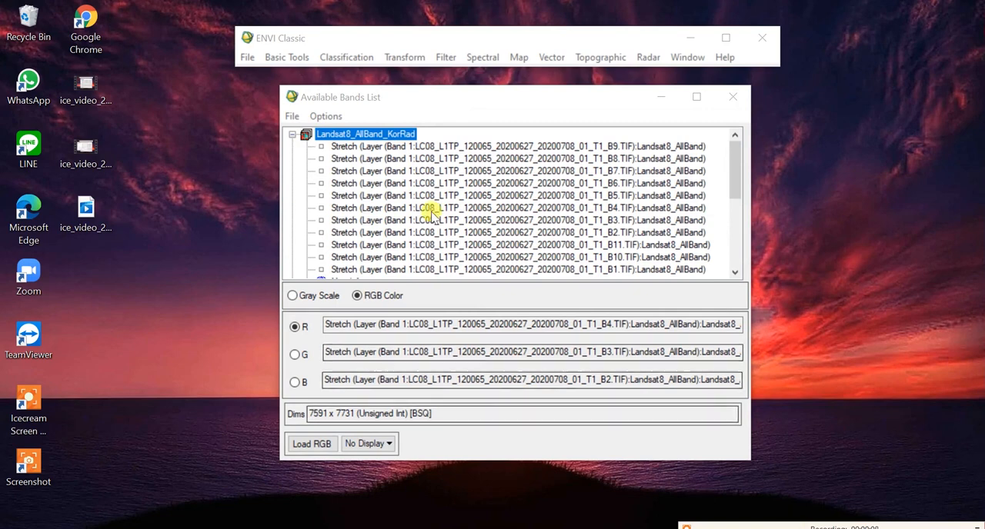
Step: Compute basic statistics for all 11 bands of Landsat8_AllBand_KorRad, output to the screen, and review the per-band values
{"action": "left_click", "coordinate": [350, 134]}
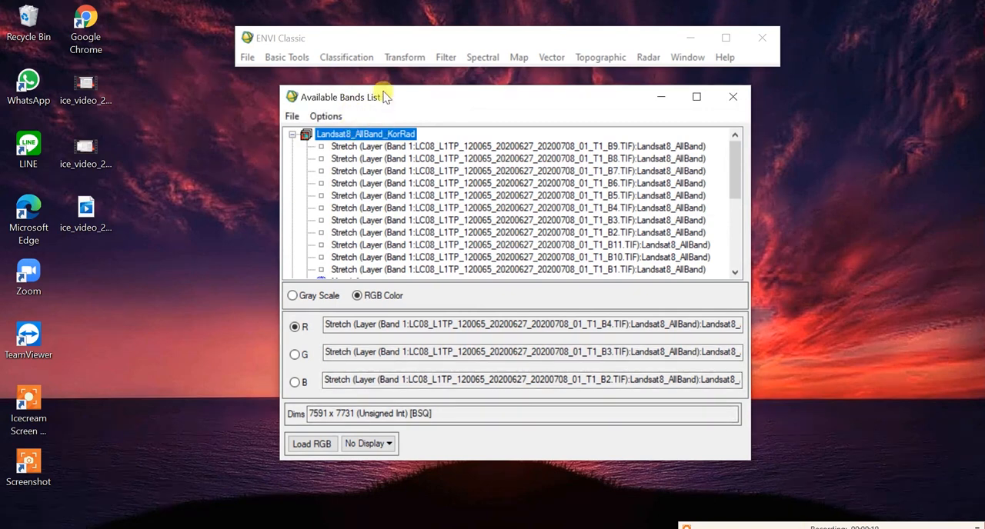
{"action": "left_click", "coordinate": [286, 59]}
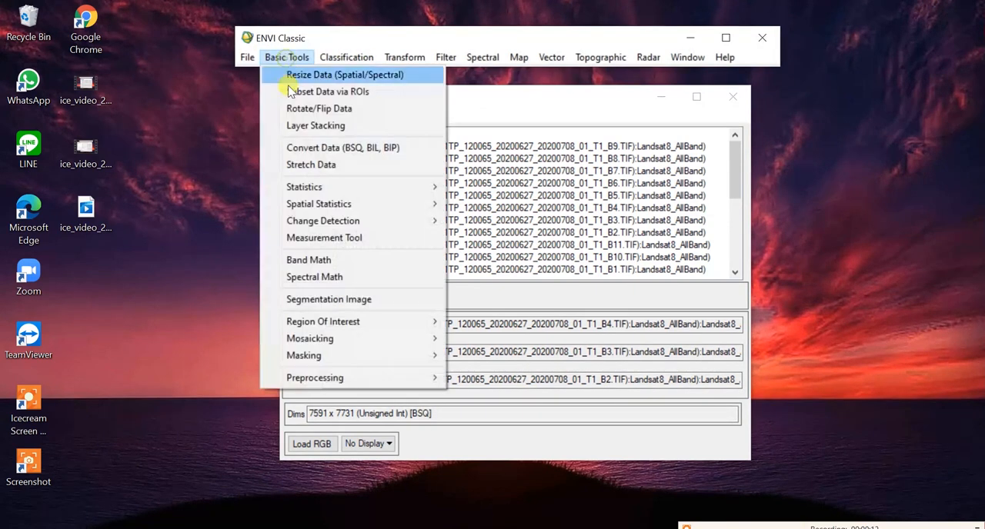
{"action": "mouse_move", "coordinate": [325, 187]}
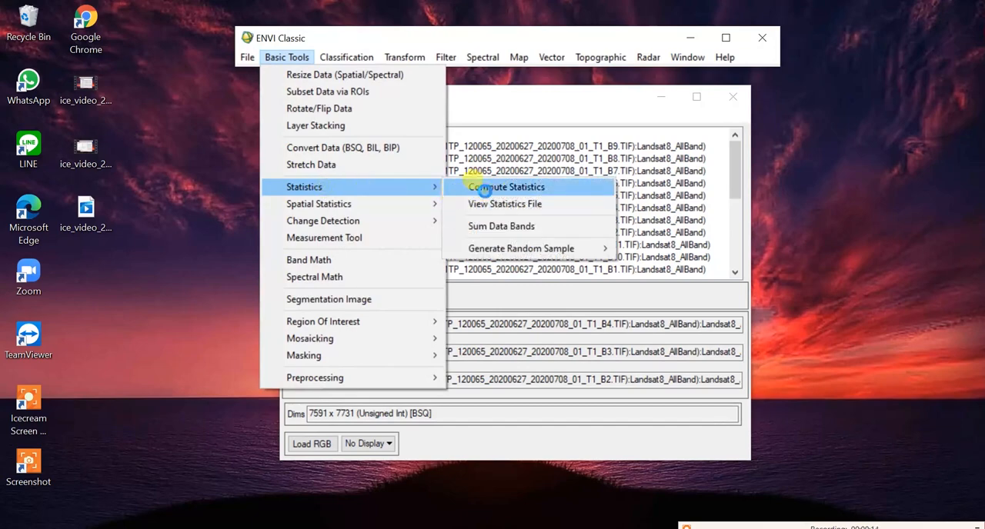
{"action": "left_click", "coordinate": [484, 188]}
{"action": "left_click", "coordinate": [250, 132]}
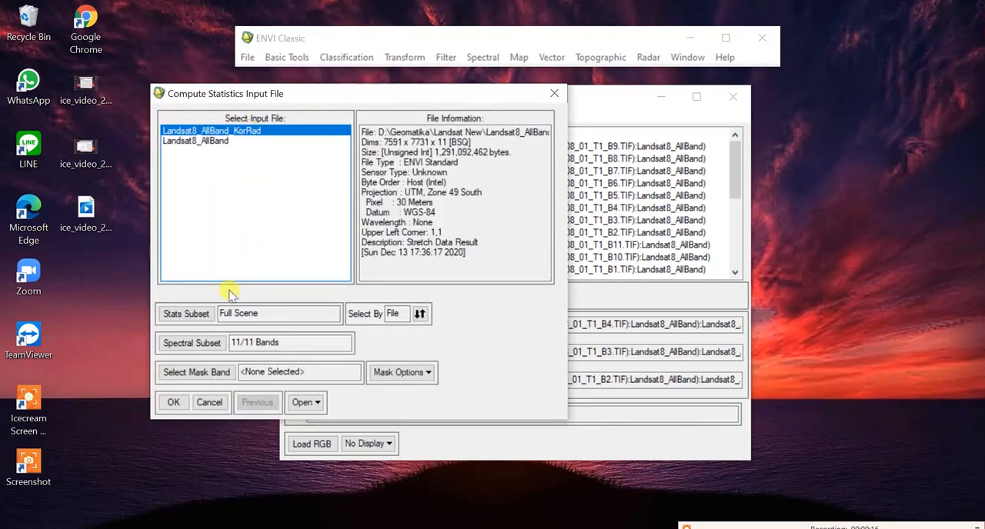
{"action": "left_click", "coordinate": [172, 402]}
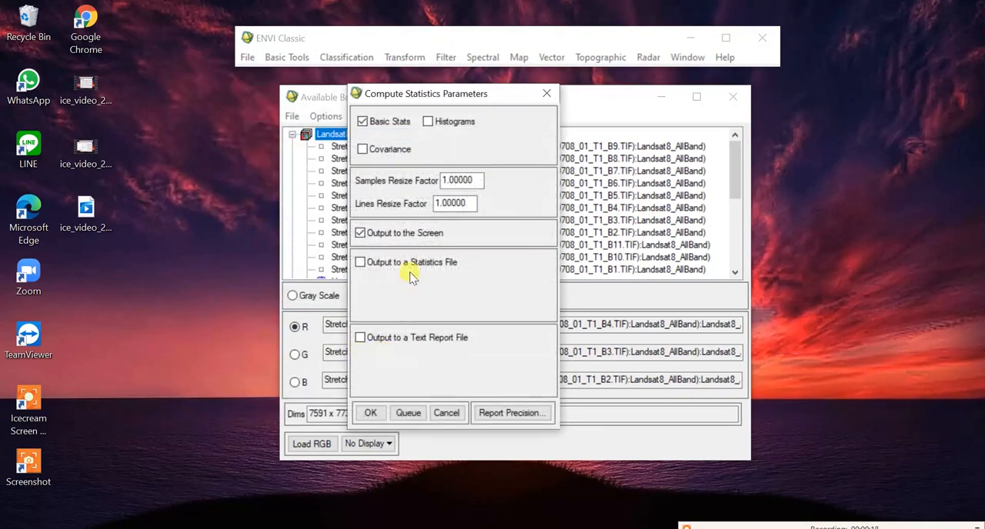
{"action": "left_click", "coordinate": [369, 415]}
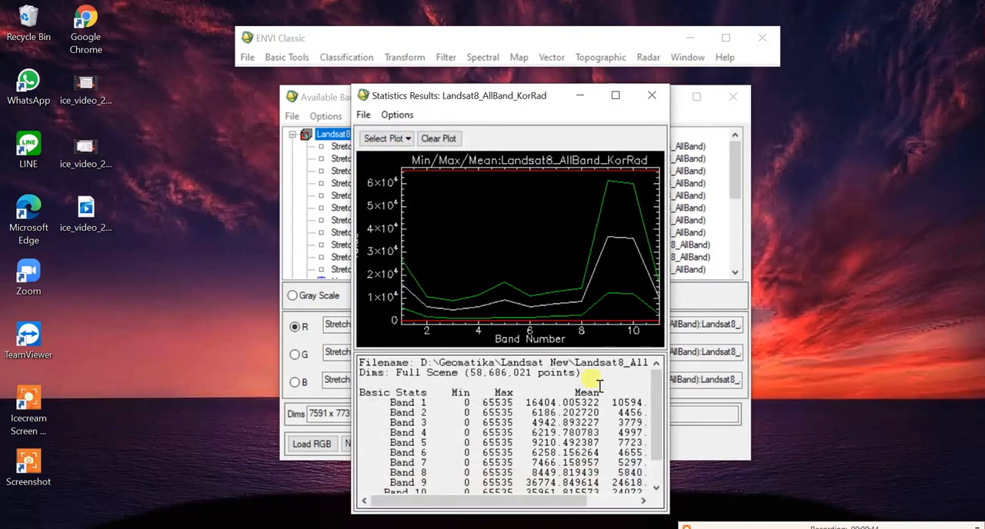
{"action": "left_click_drag", "start_coordinate": [655, 423], "coordinate": [656, 481]}
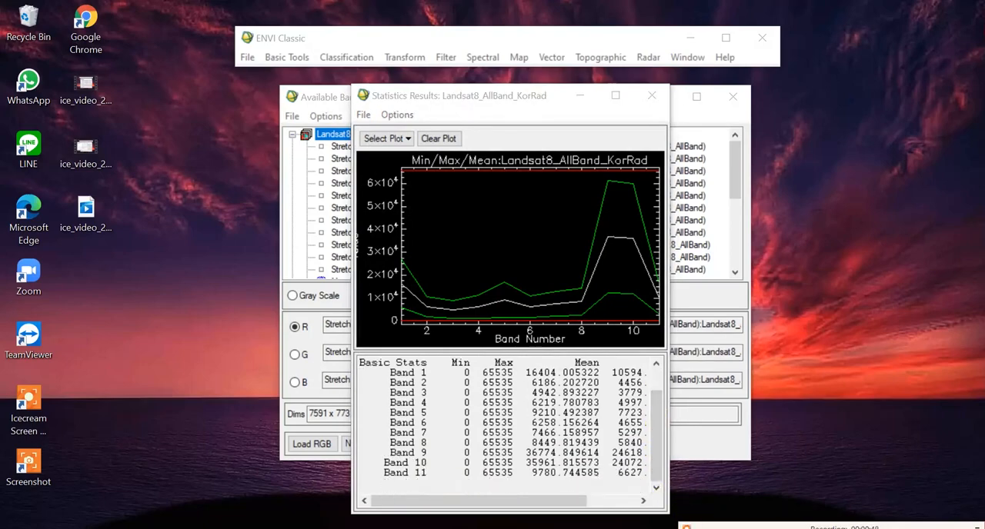
Step: Switch to the MTL metadata file in WordPad and examine the REFLECTANCE_MULT and REFLECTANCE_ADD values for bands 1 to 9
{"action": "key", "text": "alt+Tab"}
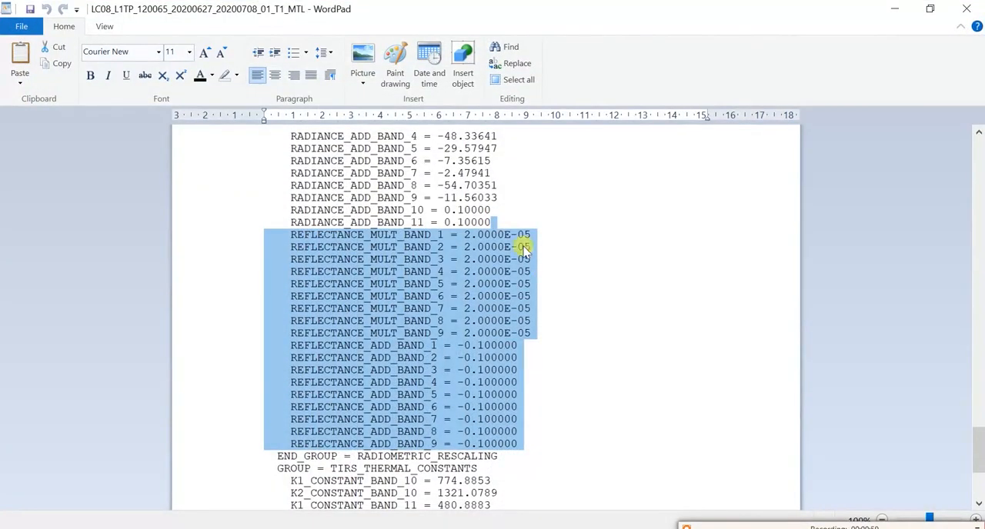
{"action": "left_click", "coordinate": [496, 220]}
{"action": "left_click_drag", "start_coordinate": [279, 234], "coordinate": [503, 297]}
{"action": "left_click", "coordinate": [302, 247]}
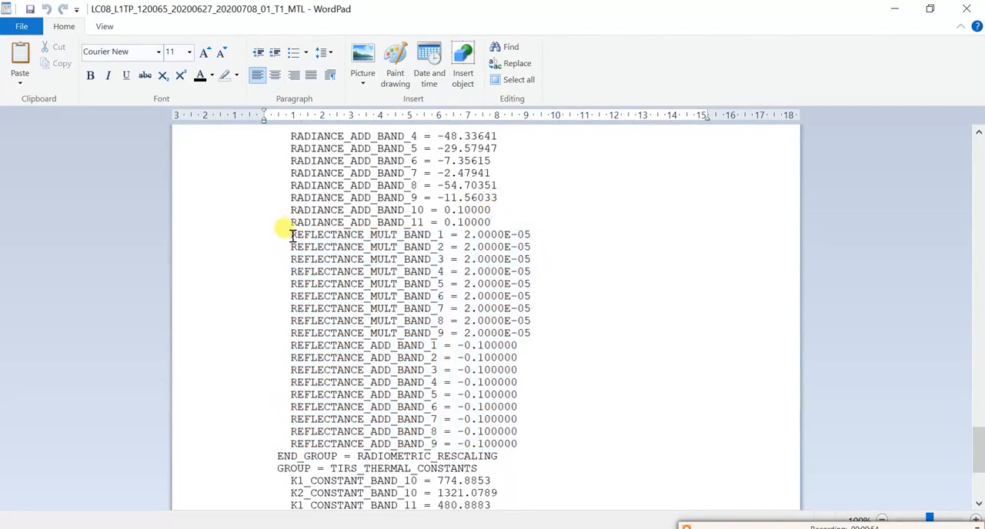
{"action": "key", "text": "ctrl+Down"}
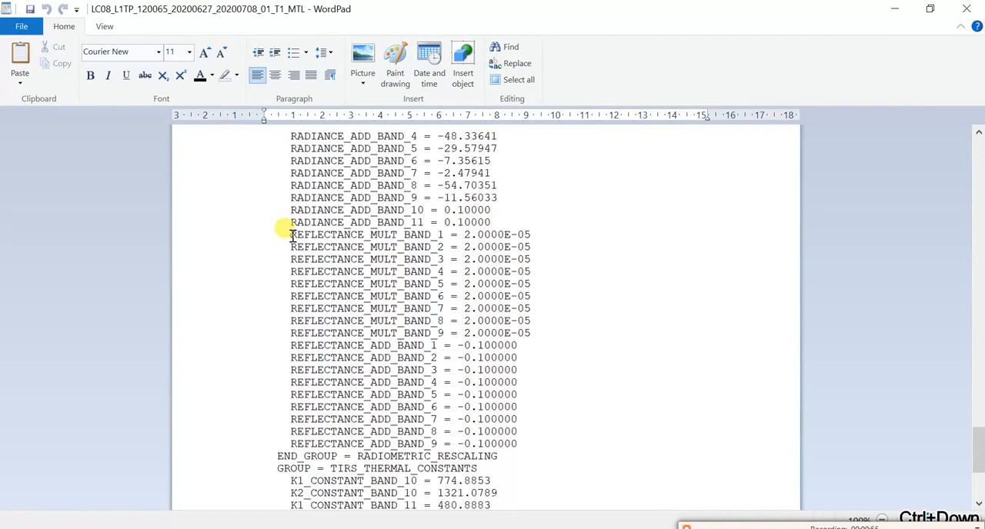
{"action": "right_click", "coordinate": [292, 235]}
{"action": "left_click", "coordinate": [287, 233]}
{"action": "left_click", "coordinate": [709, 528]}
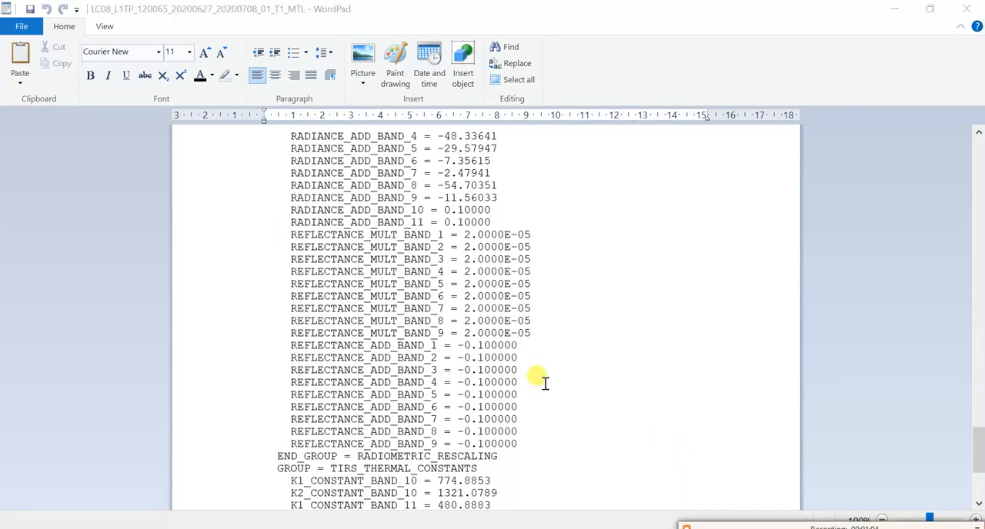
{"action": "left_click", "coordinate": [284, 234]}
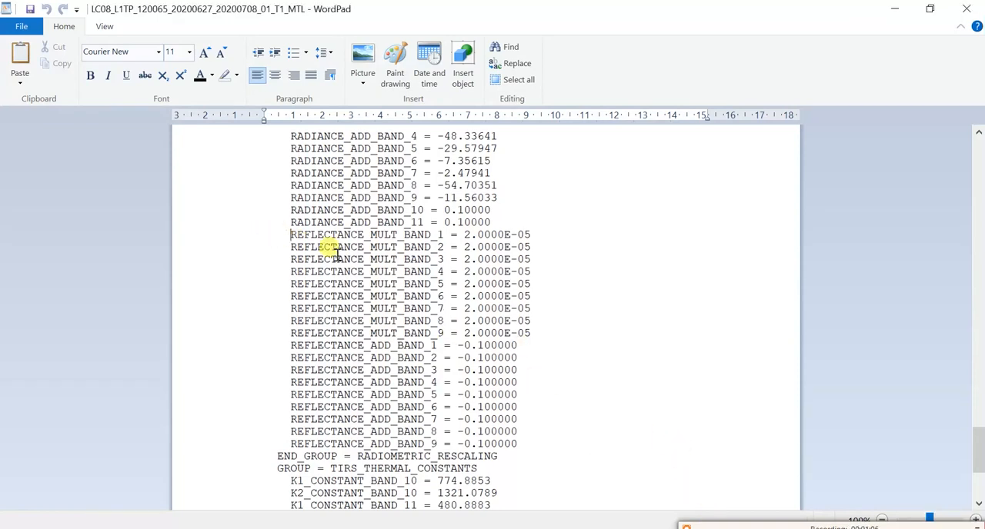
{"action": "left_click", "coordinate": [499, 308]}
{"action": "left_click_drag", "start_coordinate": [524, 446], "coordinate": [274, 227]}
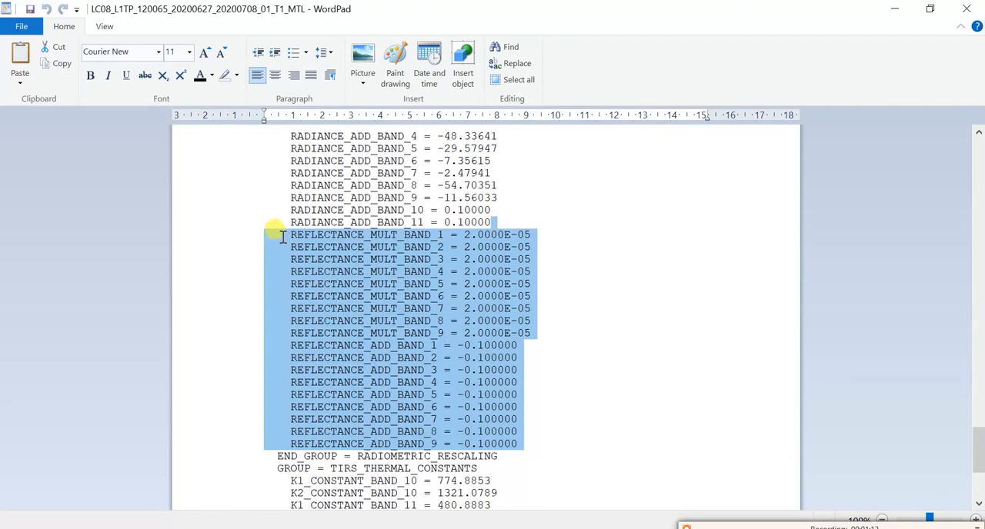
{"action": "left_click", "coordinate": [571, 265]}
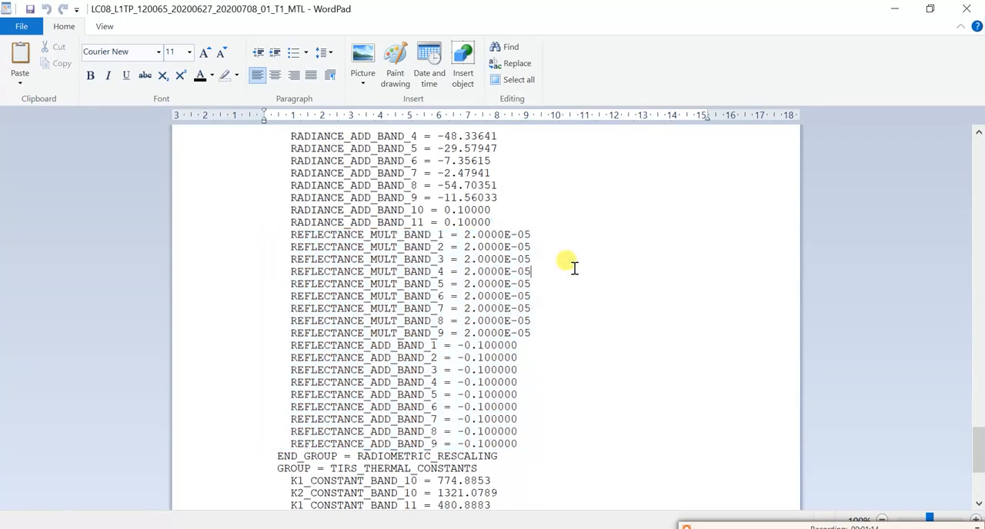
Step: Search the metadata for "sun" and highlight the SUN_ELEVATION line
{"action": "key", "text": "ctrl+f"}
{"action": "type", "text": "sun"}
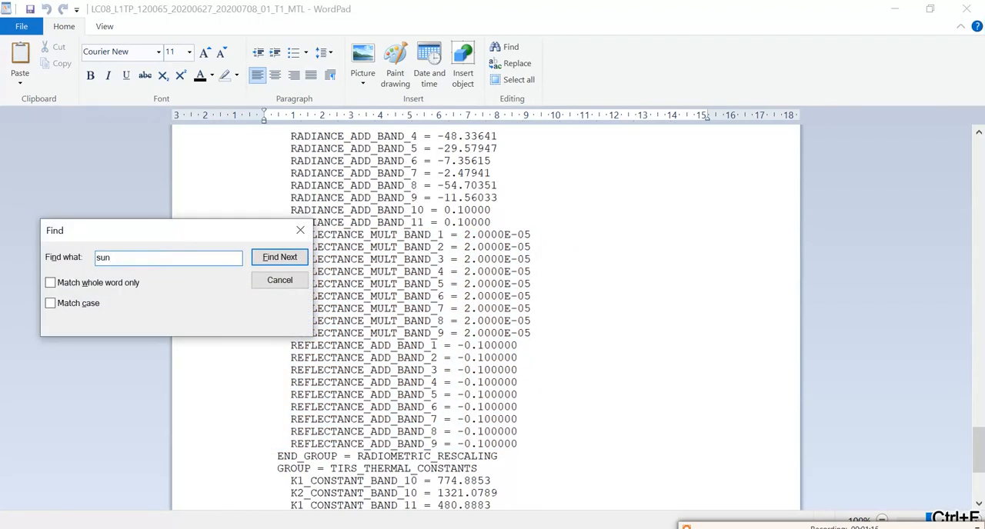
{"action": "key", "text": "Return"}
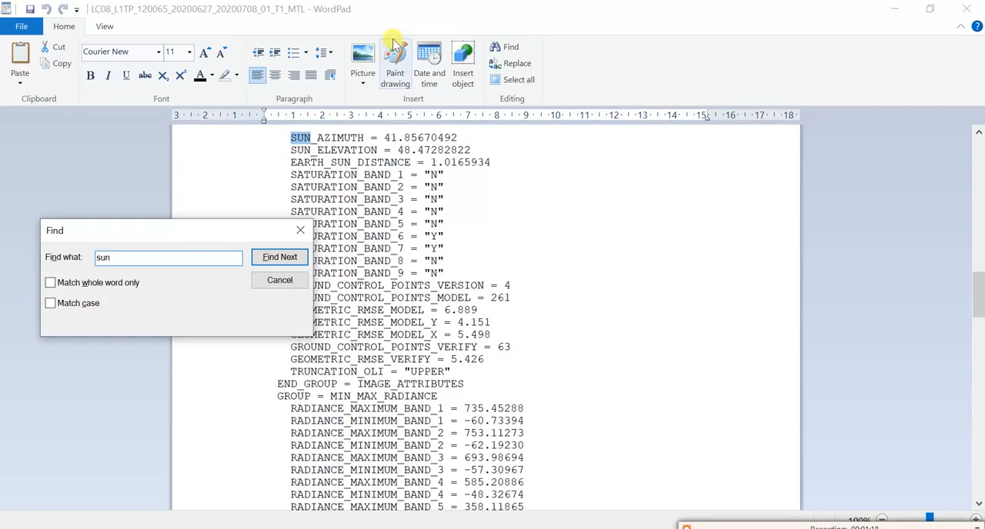
{"action": "left_click", "coordinate": [398, 154]}
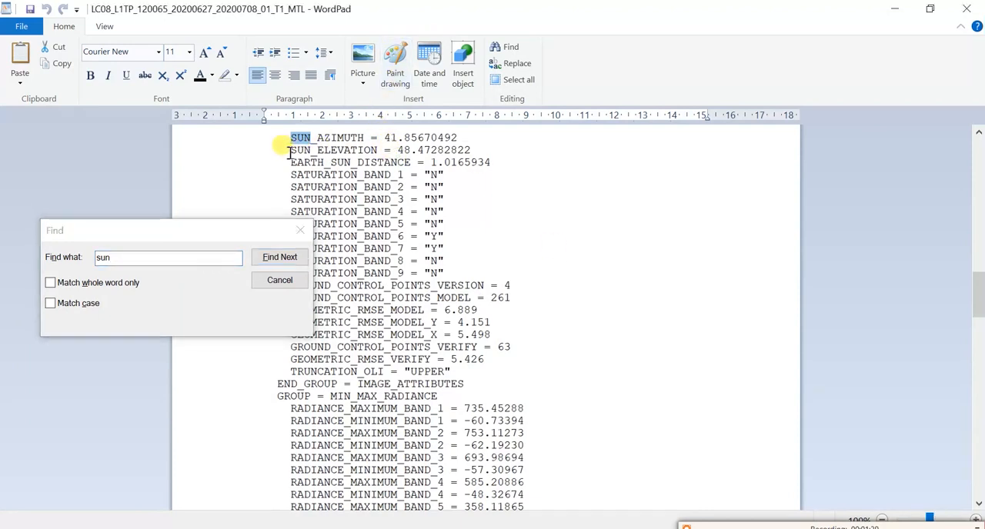
{"action": "left_click_drag", "start_coordinate": [290, 151], "coordinate": [481, 148]}
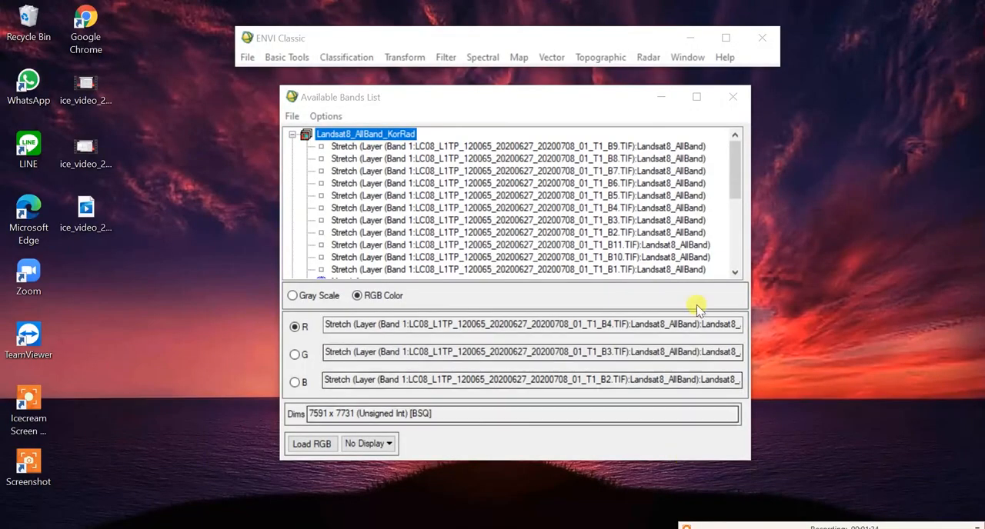
Step: In ENVI Classic, assign the Landsat8_AllBand_KorRad bands B4, B5 and B6 to red, green and blue
{"action": "left_click", "coordinate": [497, 208]}
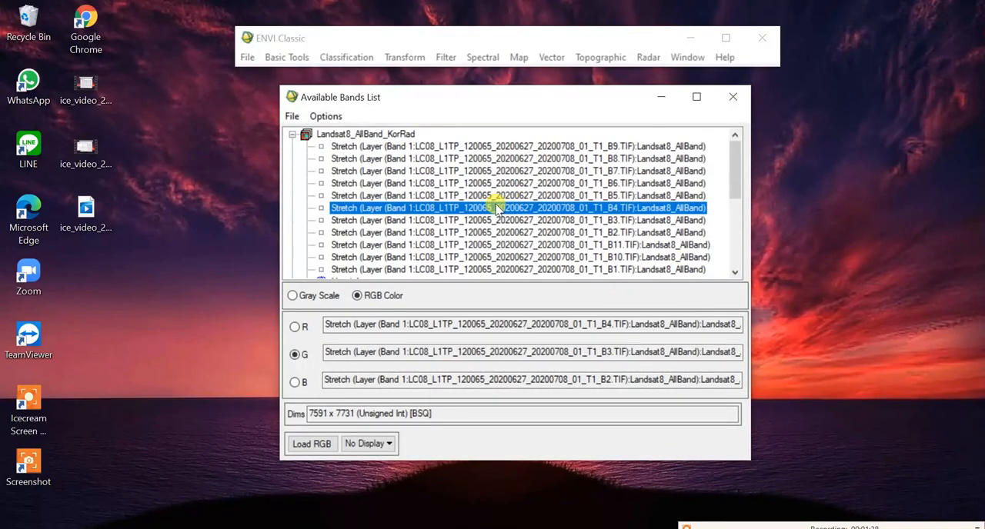
{"action": "key", "text": "Up"}
{"action": "key", "text": "Up"}
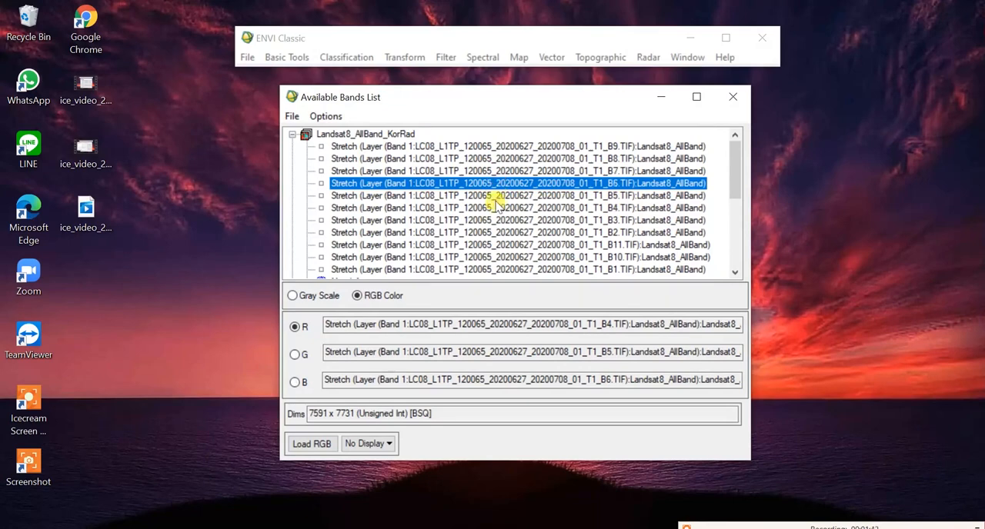
Step: Start a Band Math expression with the band 4 reflectance rescaling as numerator: (((0.00002*B4)+(-0.1))/
{"action": "left_click", "coordinate": [288, 59]}
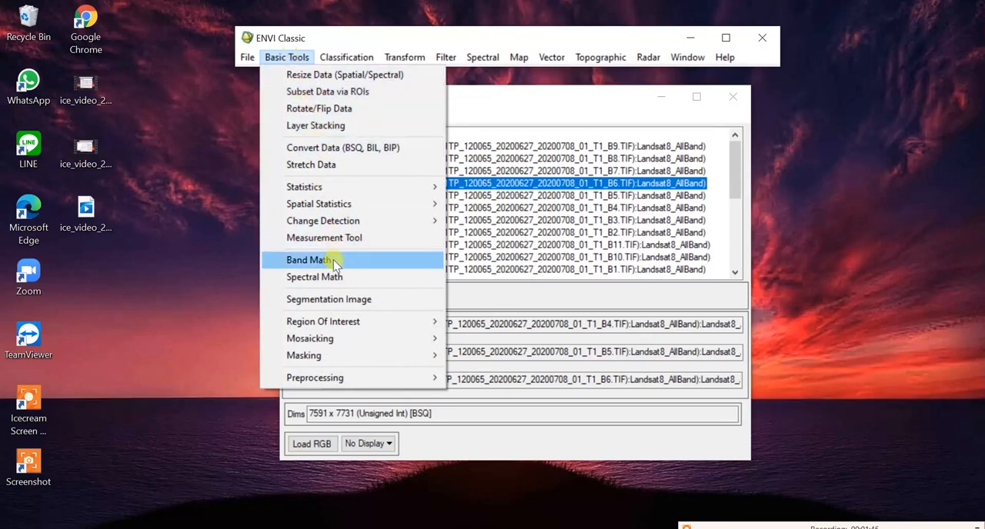
{"action": "left_click", "coordinate": [308, 260]}
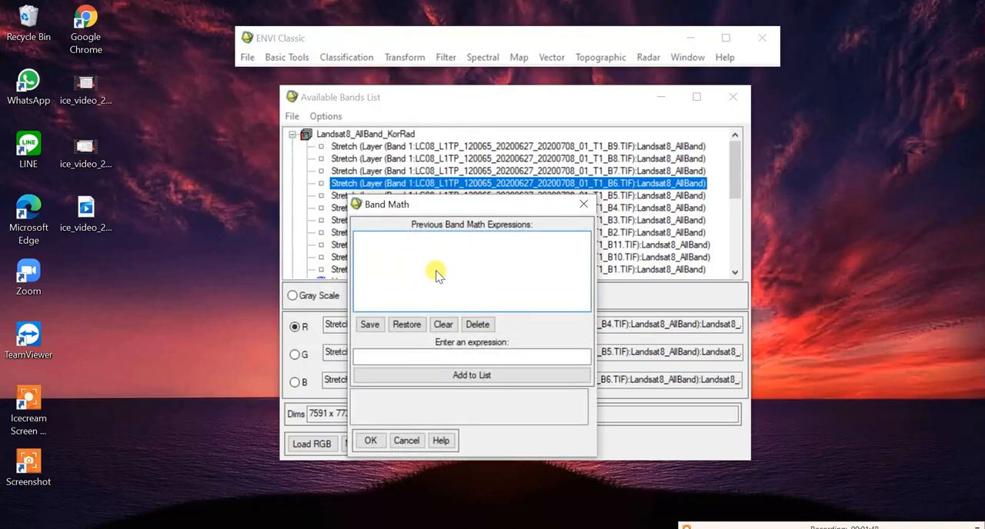
{"action": "left_click", "coordinate": [452, 353]}
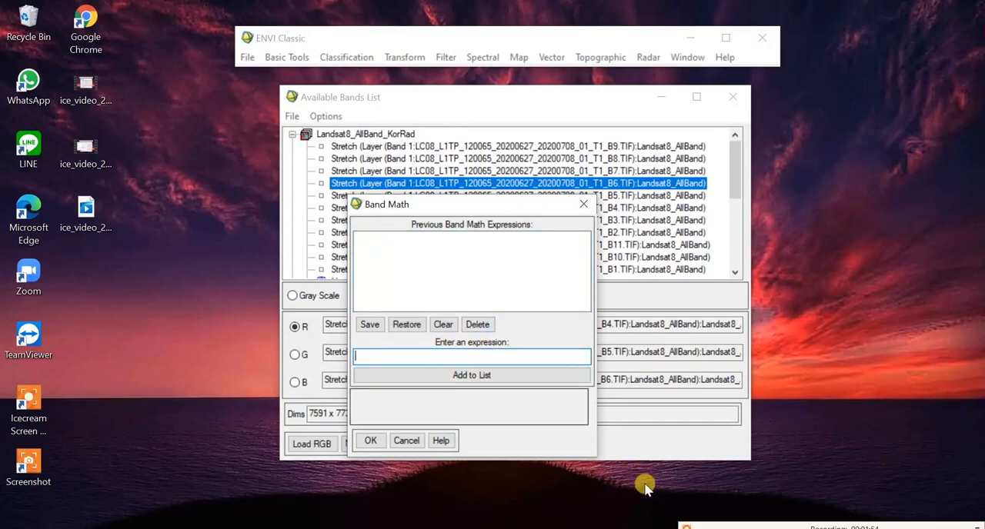
{"action": "left_click", "coordinate": [492, 528]}
{"action": "left_click", "coordinate": [389, 355]}
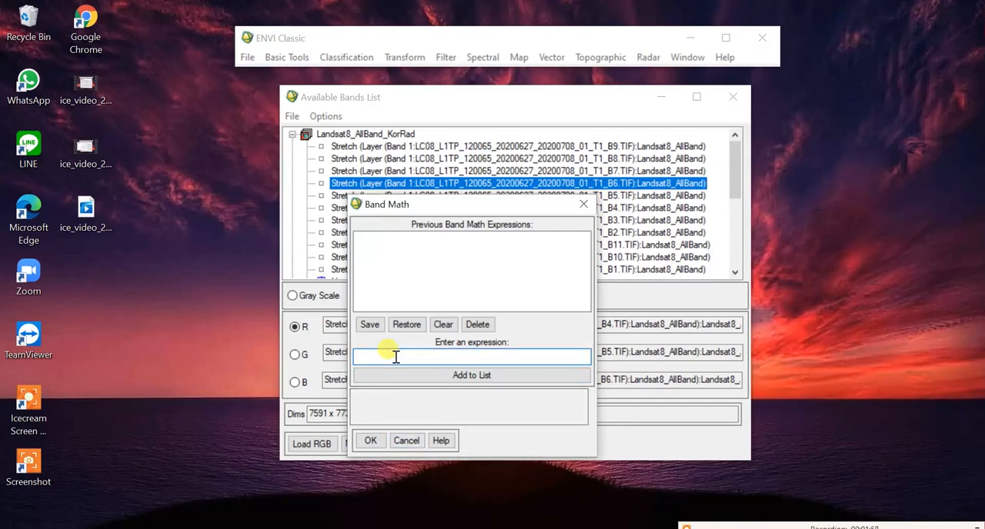
{"action": "type", "text": "(((0.0000"}
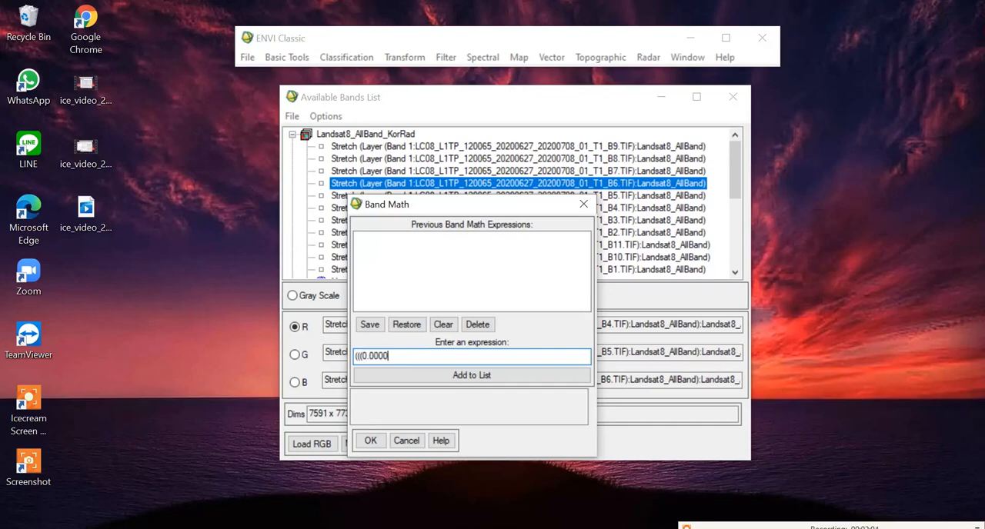
{"action": "type", "text": "2*B4)+(-0.1))/"}
Step: Complete the expression with the sun-elevation divisor and the zero threshold: (0.74864))>0
{"action": "type", "text": "(0.748"}
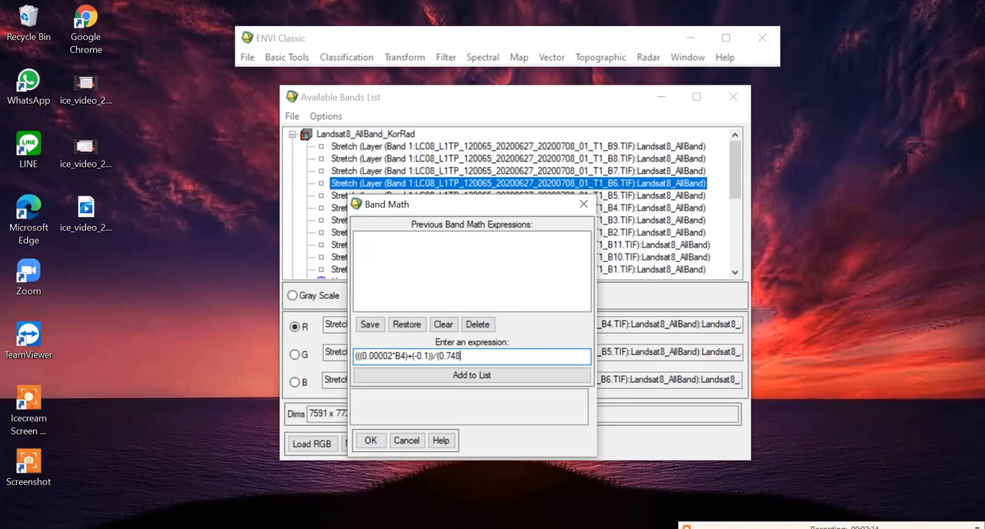
{"action": "type", "text": "64"}
{"action": "type", "text": ")"}
{"action": "type", "text": ">0"}
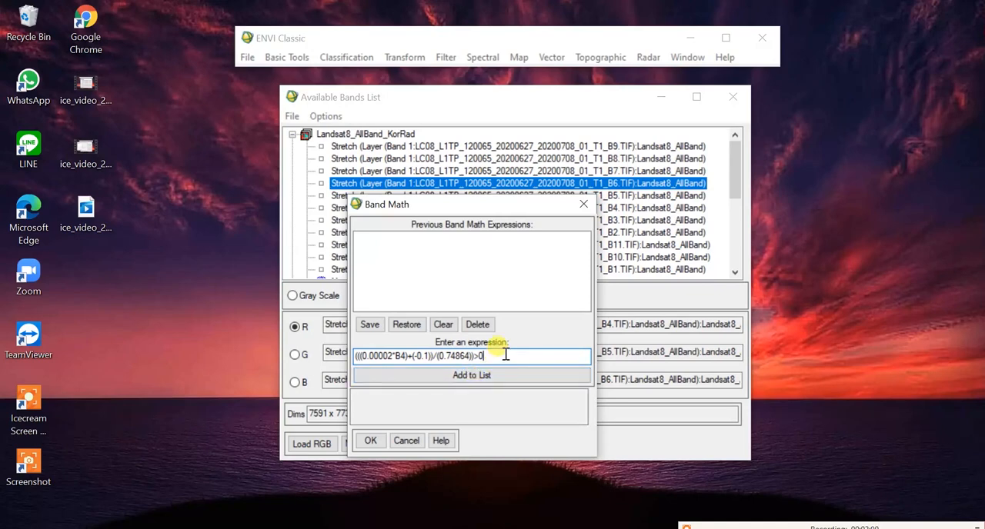
Step: Copy the complete band 4 expression and add it to the Band Math expression list
{"action": "left_click_drag", "start_coordinate": [486, 357], "coordinate": [355, 354]}
{"action": "key", "text": "ctrl+c"}
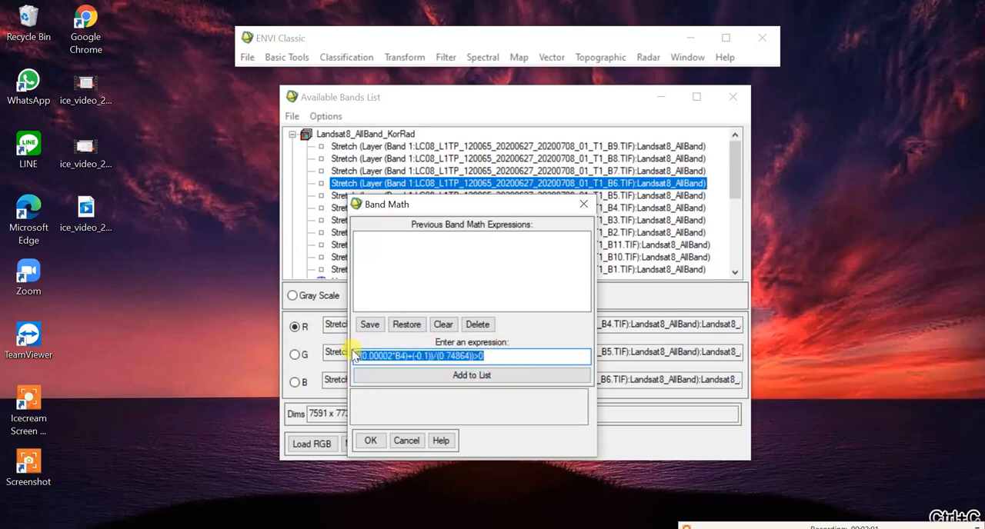
{"action": "left_click", "coordinate": [509, 356]}
{"action": "left_click", "coordinate": [503, 377]}
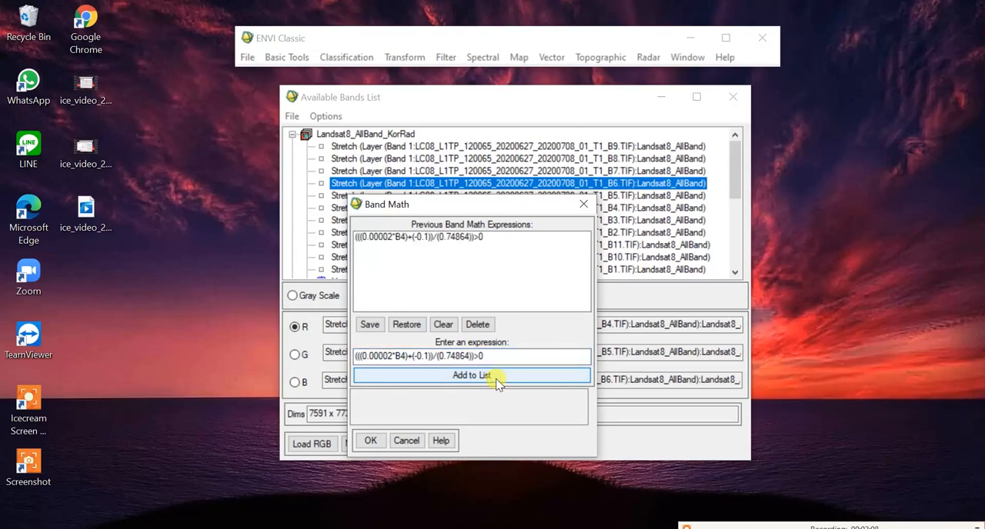
Step: Apply the listed band 4 expression and pair variable B4 with the T1_B4.TIF band of Landsat8_AllBand_KorRad
{"action": "left_click", "coordinate": [452, 238]}
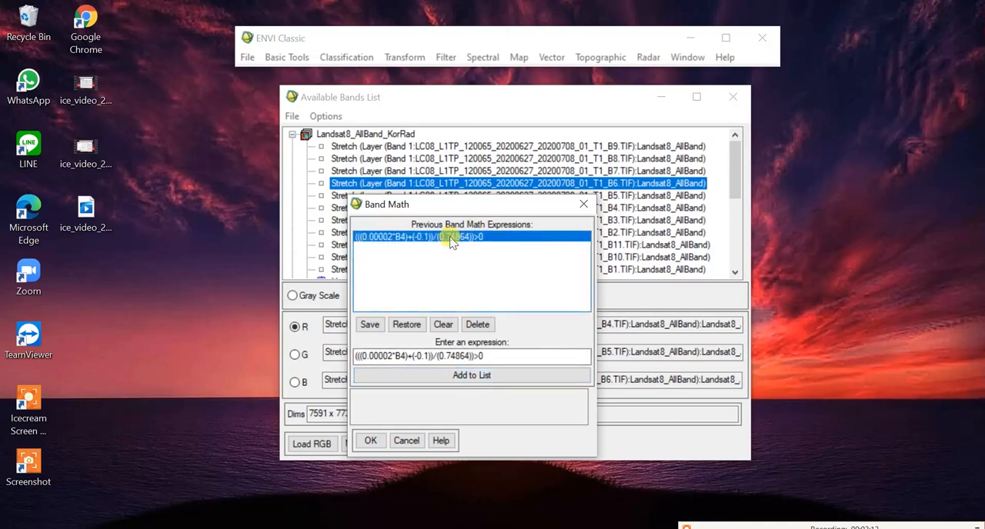
{"action": "left_click", "coordinate": [372, 444]}
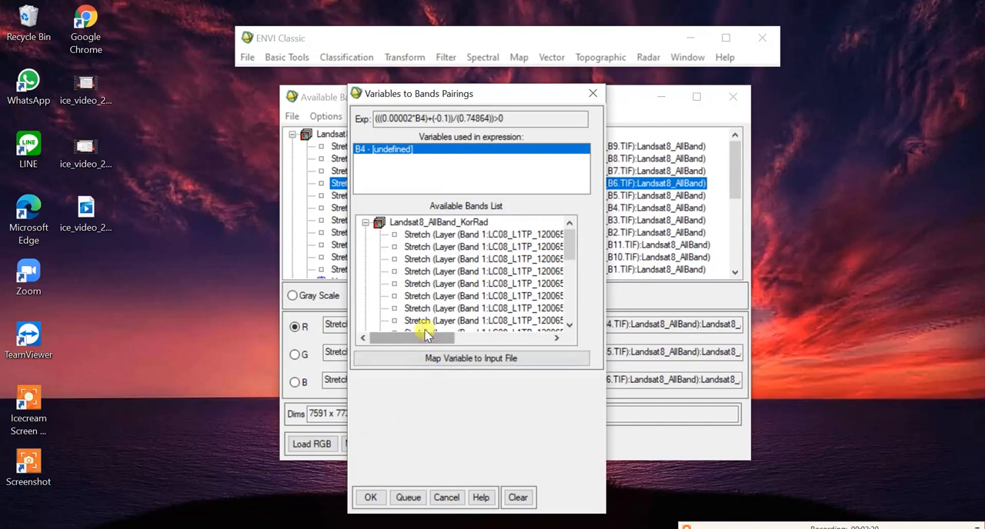
{"action": "left_click_drag", "start_coordinate": [433, 336], "coordinate": [488, 337]}
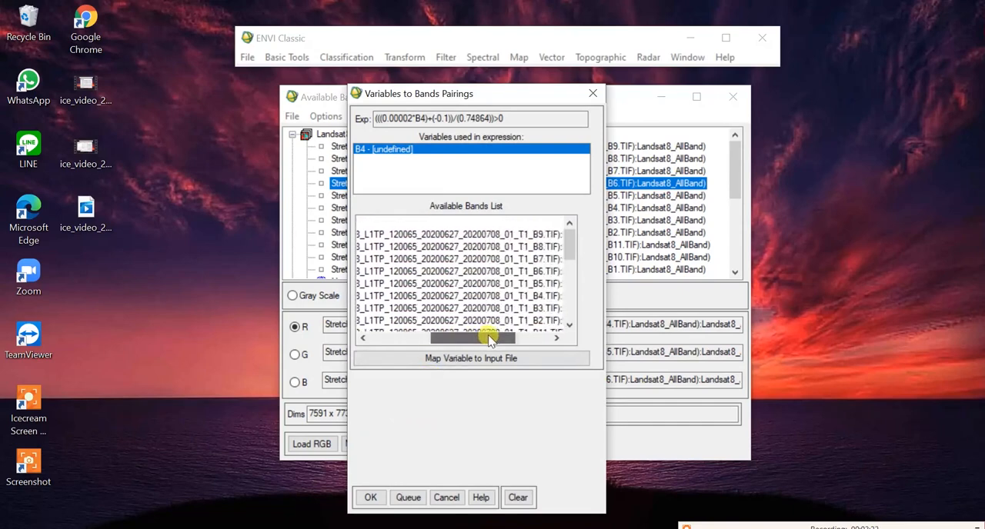
{"action": "left_click", "coordinate": [515, 297]}
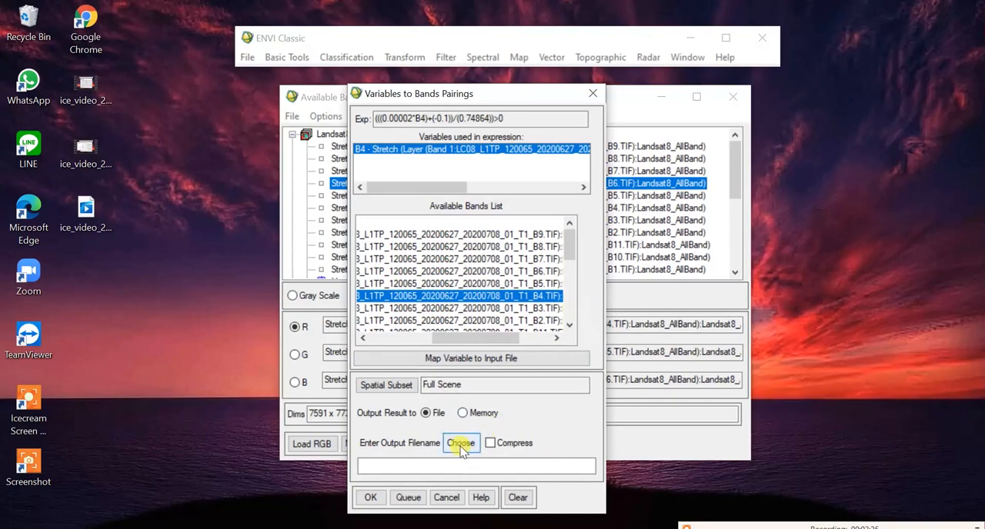
Step: Set the output file to Landsat8_B4_Reflectance in the Landsat New folder and run the band 4 calculation
{"action": "left_click", "coordinate": [443, 464]}
{"action": "left_click", "coordinate": [461, 443]}
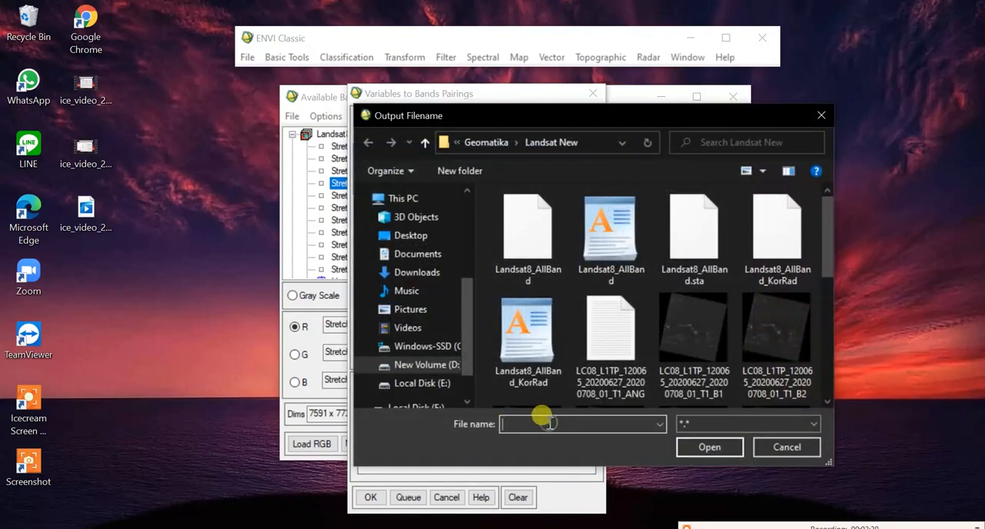
{"action": "left_click", "coordinate": [549, 424]}
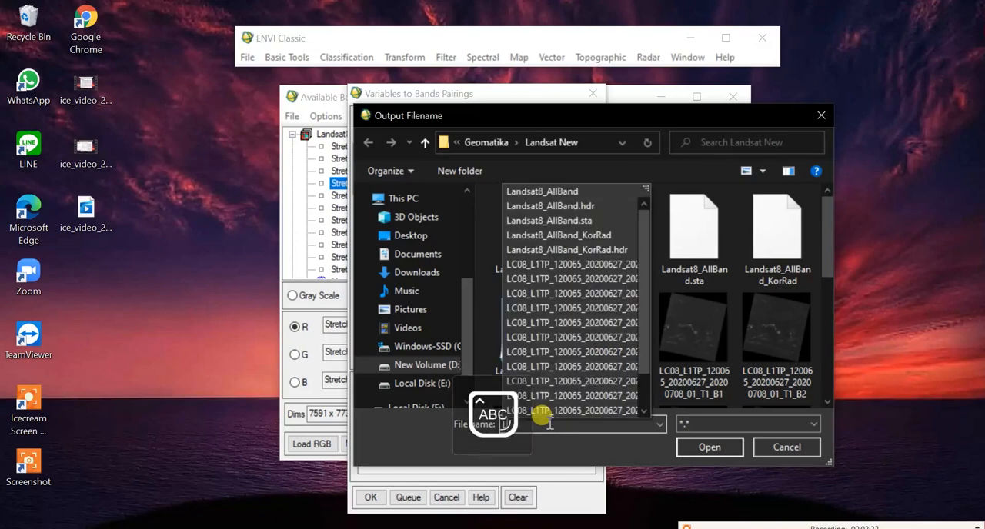
{"action": "type", "text": "Land"}
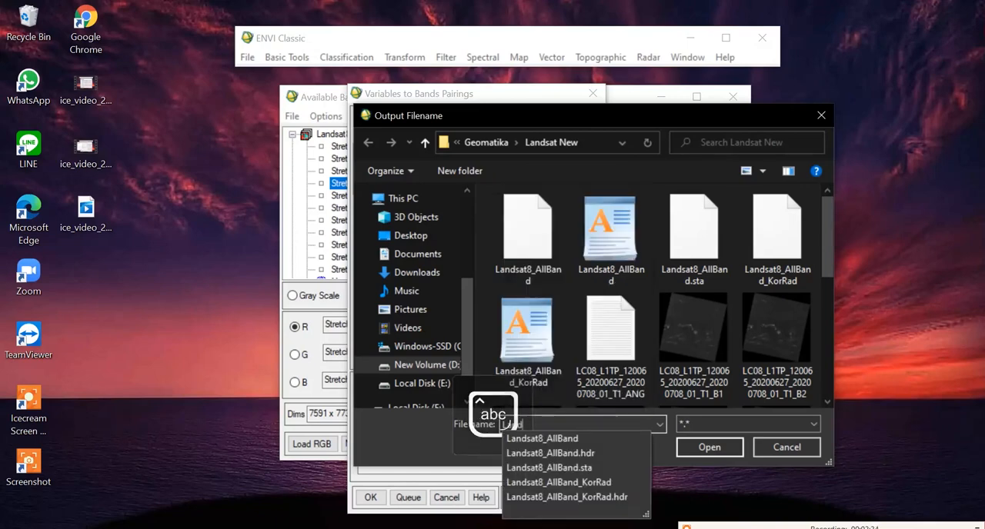
{"action": "type", "text": "sat*"}
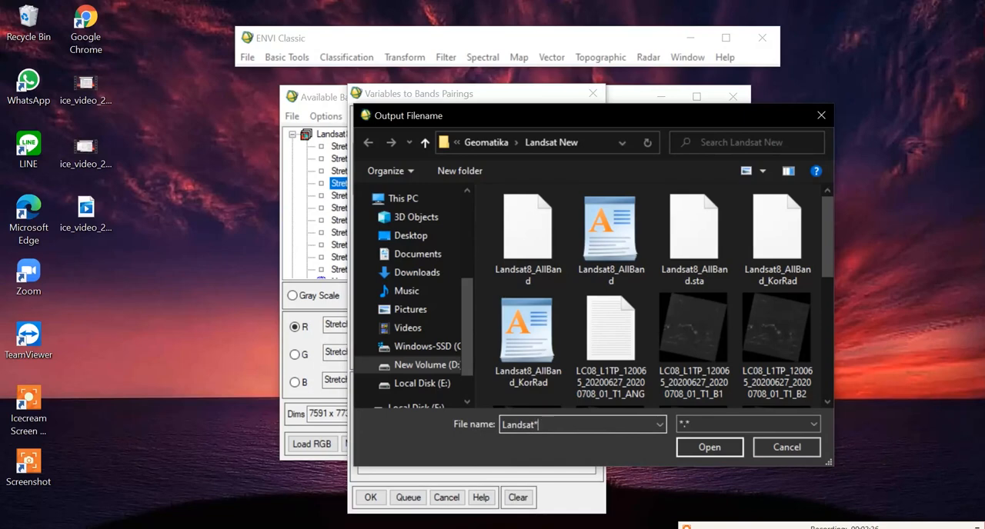
{"action": "left_click", "coordinate": [548, 423]}
{"action": "type", "text": "B"}
{"action": "type", "text": "4_Reflectance"}
{"action": "key", "text": "Return"}
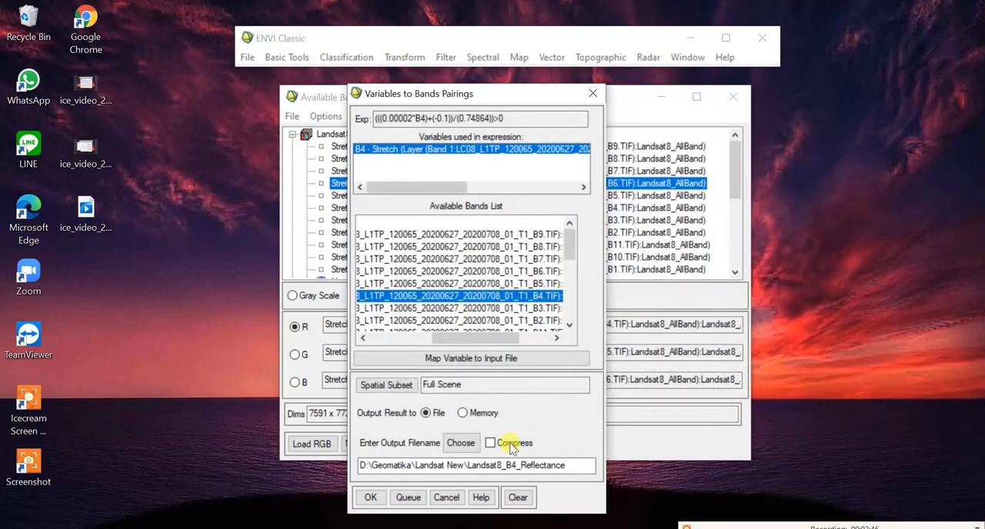
{"action": "left_click", "coordinate": [370, 497]}
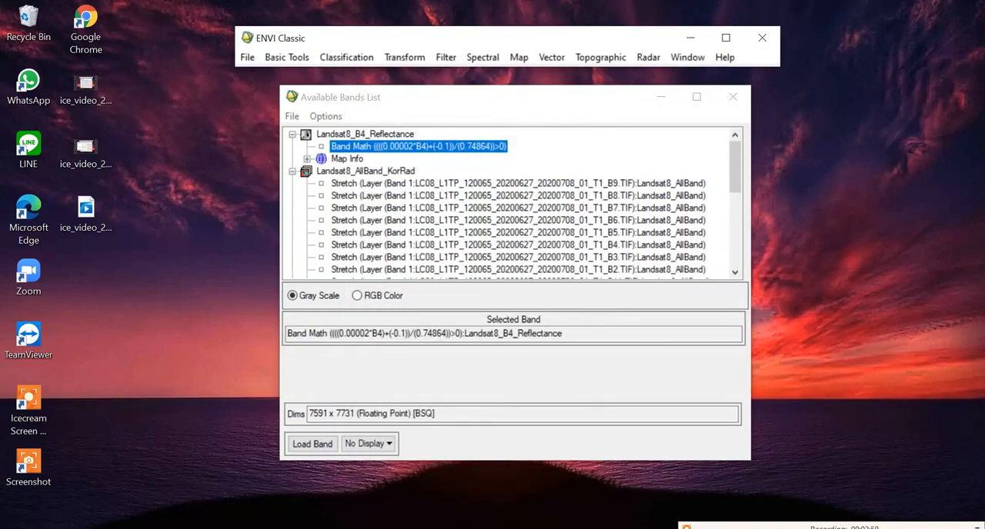
Step: Run Quick Stats on the Landsat8_B4_Reflectance band, examine its minimum and maximum values, and close the statistics
{"action": "left_click", "coordinate": [468, 149]}
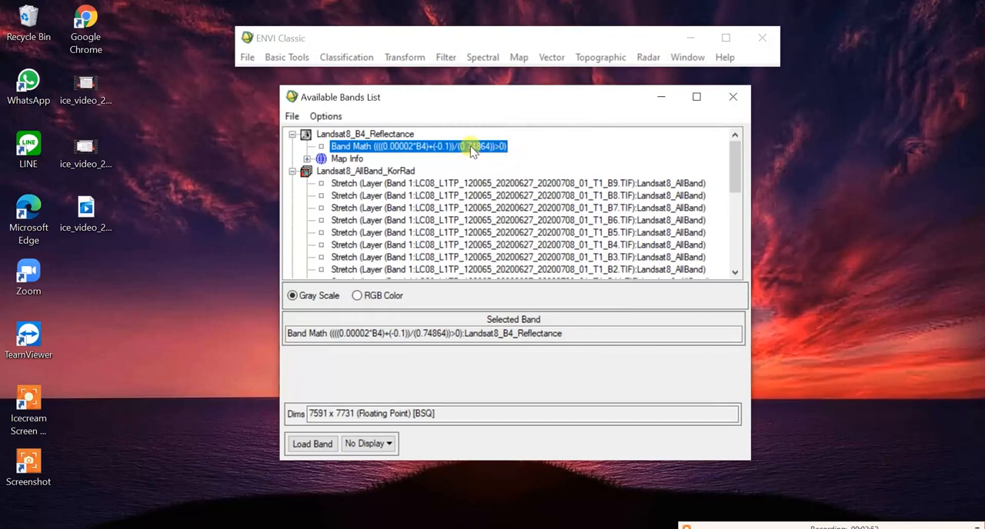
{"action": "right_click", "coordinate": [388, 150]}
{"action": "left_click", "coordinate": [416, 179]}
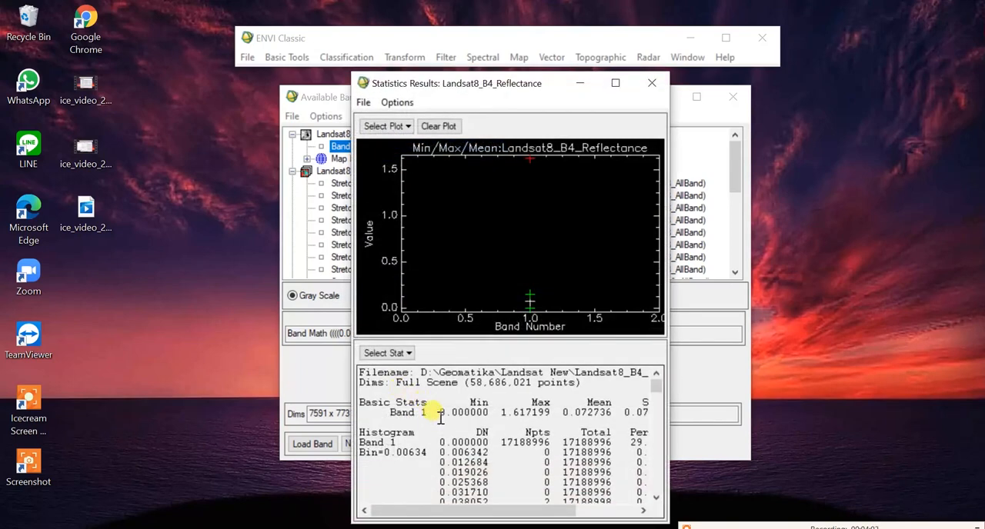
{"action": "mouse_move", "coordinate": [441, 418]}
{"action": "left_mouse_down"}
{"action": "mouse_move", "coordinate": [507, 410]}
{"action": "mouse_move", "coordinate": [454, 413]}
{"action": "left_mouse_up"}
{"action": "left_click", "coordinate": [551, 410]}
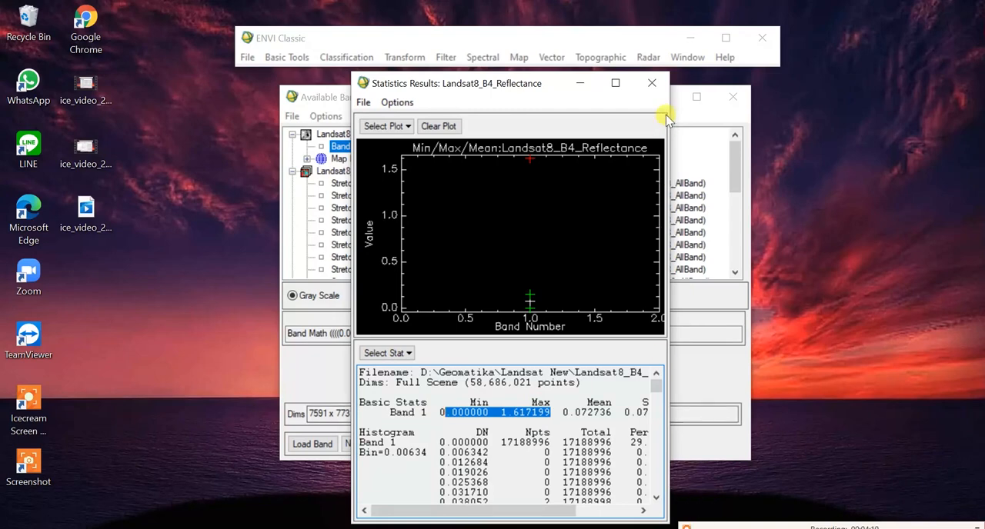
{"action": "left_click", "coordinate": [656, 87]}
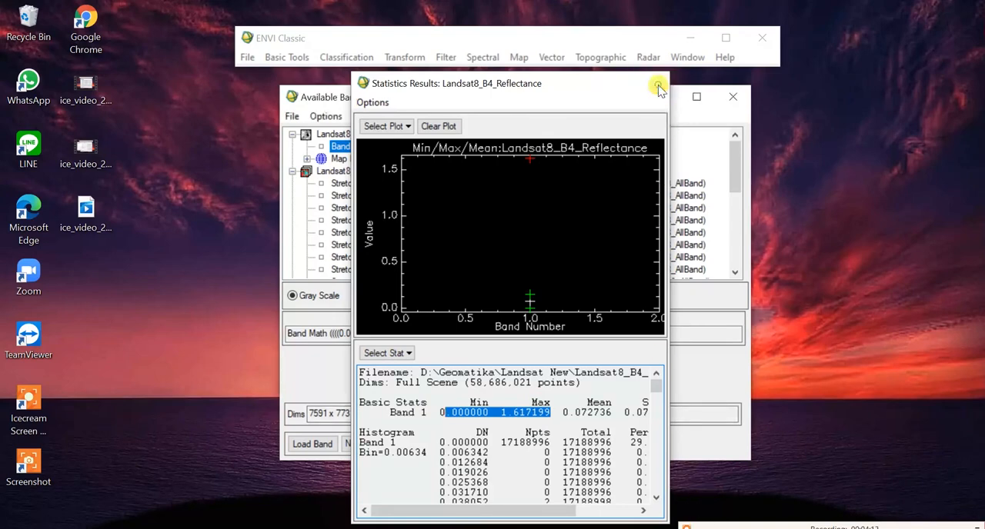
Step: Reopen Band Math, paste the copied expression, change its variable to B5, and add (((0.00002*B5)+(-0.1))/(0.74864))>0 to the expression list
{"action": "left_click", "coordinate": [290, 60]}
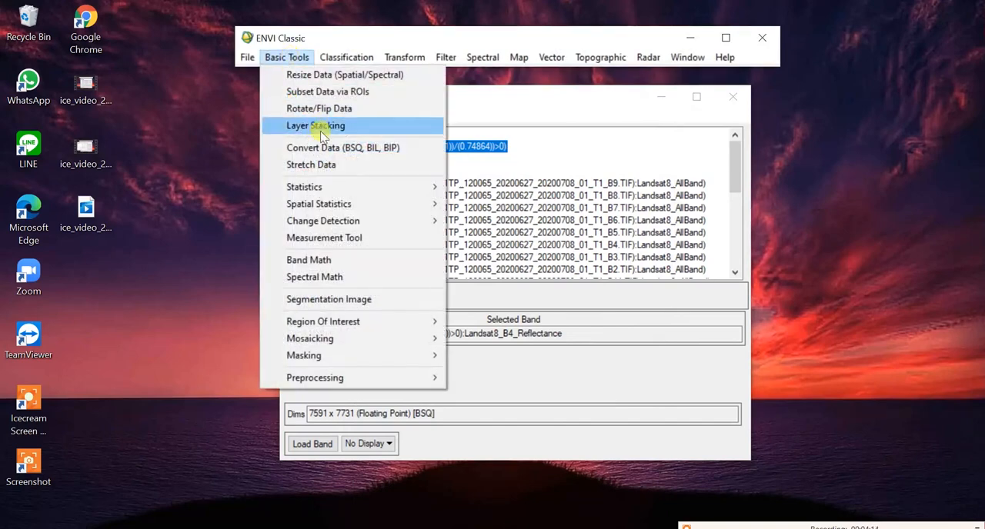
{"action": "left_click", "coordinate": [335, 264]}
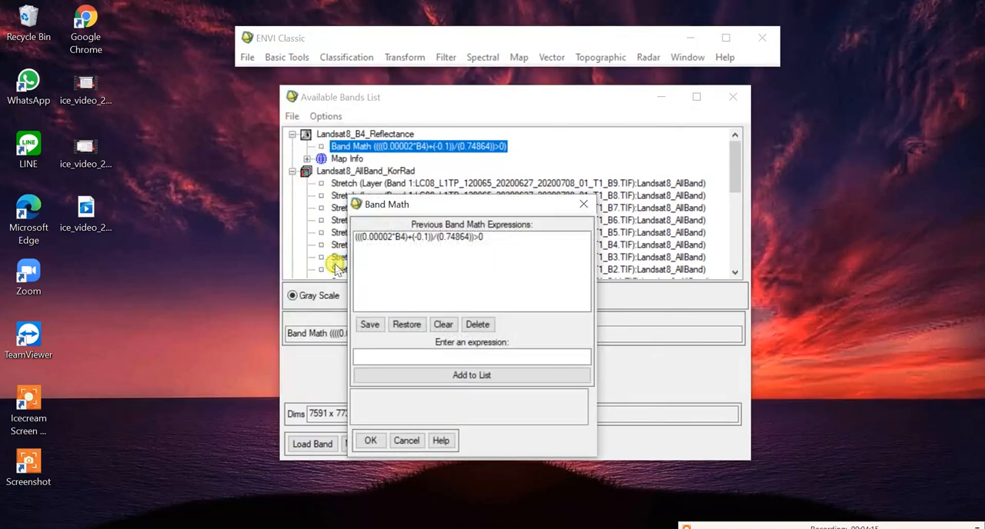
{"action": "left_click", "coordinate": [451, 356]}
{"action": "key", "text": "ctrl+v"}
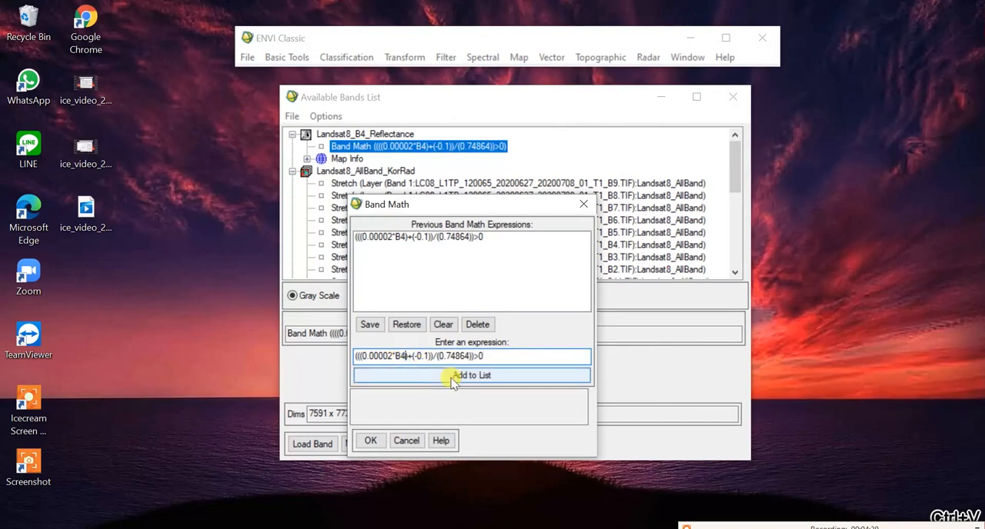
{"action": "key", "text": "BackSpace"}
{"action": "type", "text": "5"}
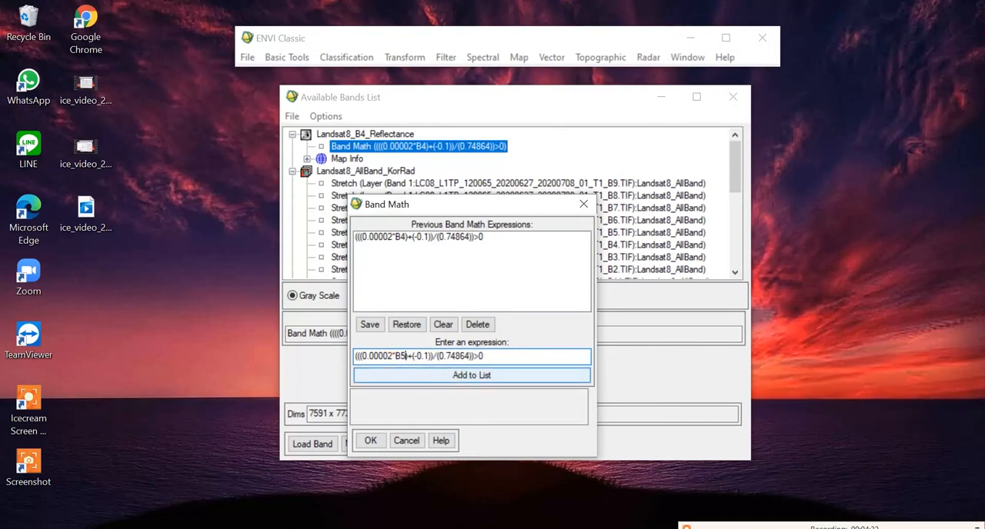
{"action": "left_click", "coordinate": [437, 377]}
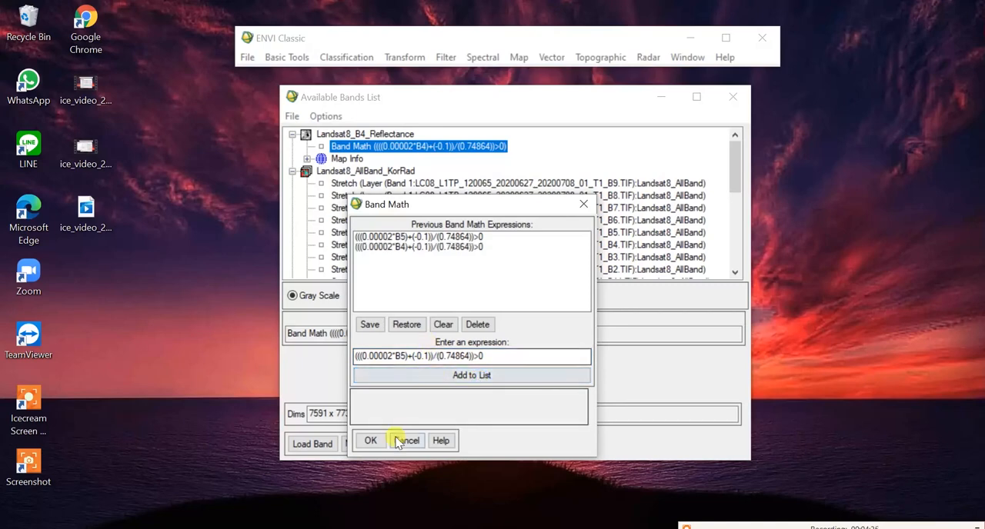
Step: Change the variable in the band 5 expression to B6 and add (((0.00002*B6)+(-0.1))/(0.74864))>0 to the expression list
{"action": "left_click", "coordinate": [410, 237]}
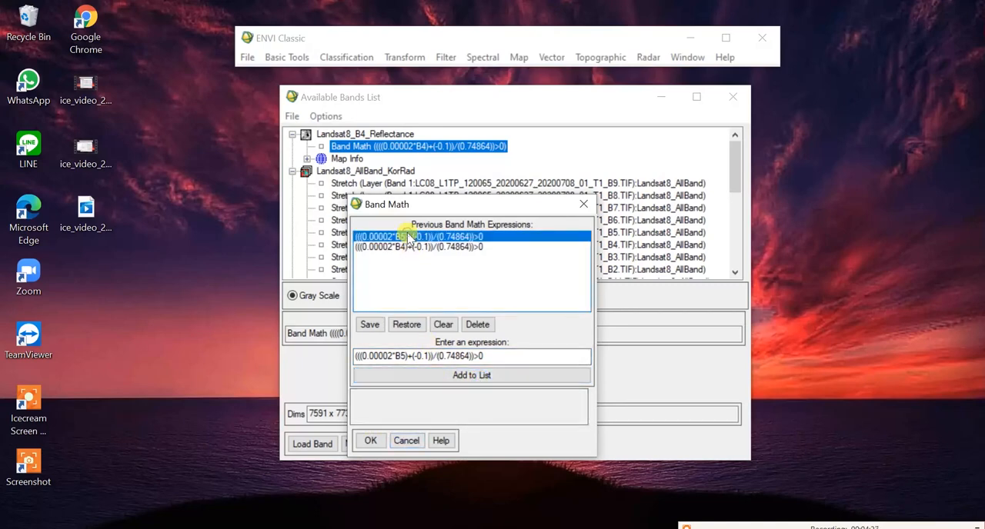
{"action": "left_click", "coordinate": [400, 355]}
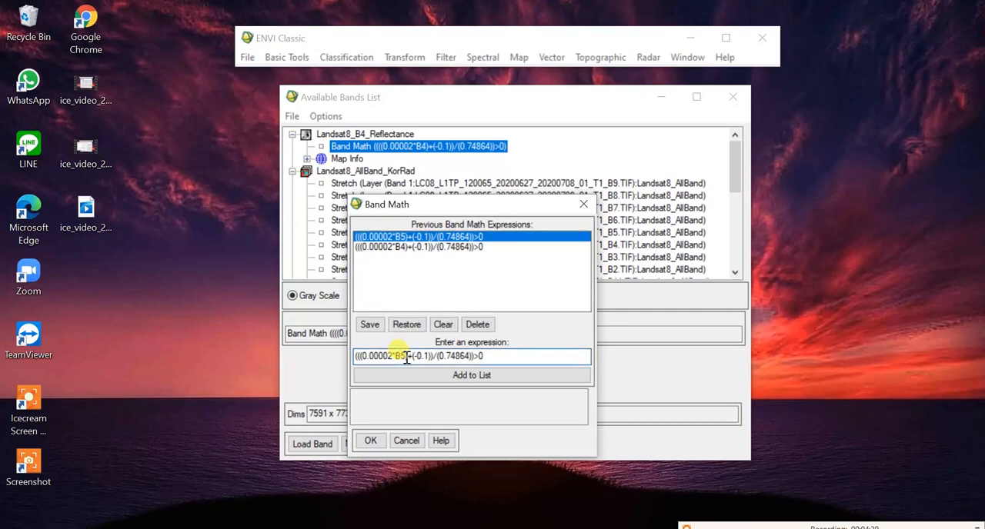
{"action": "key", "text": "BackSpace"}
{"action": "type", "text": "6"}
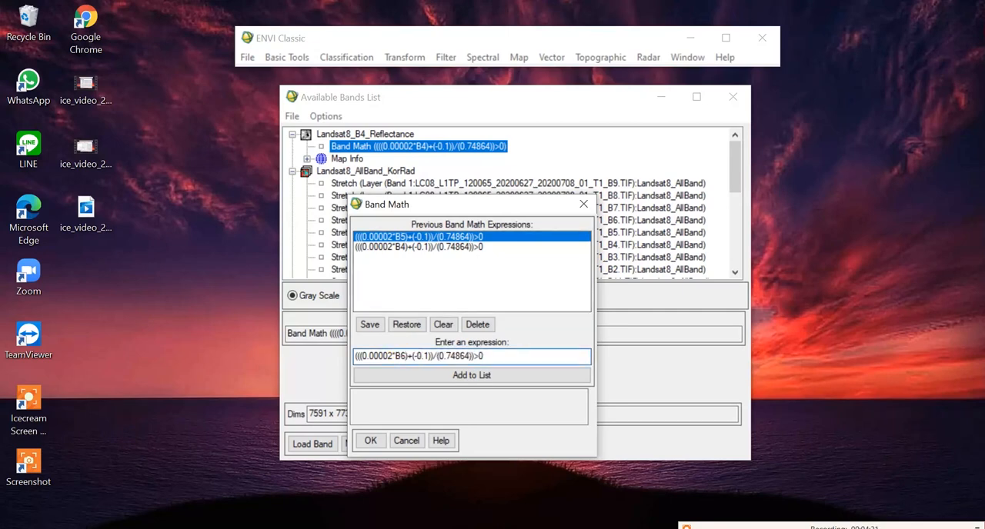
{"action": "left_click", "coordinate": [408, 373]}
Step: Apply the listed band 5 expression and pair variable B5 with the T1_B5.TIF band of Landsat8_AllBand_KorRad
{"action": "left_click", "coordinate": [411, 248]}
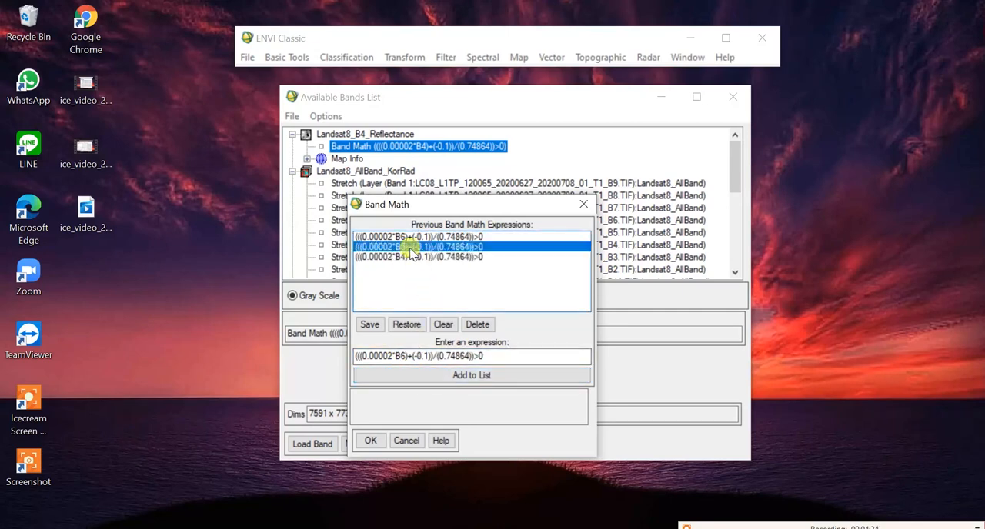
{"action": "left_click", "coordinate": [370, 441]}
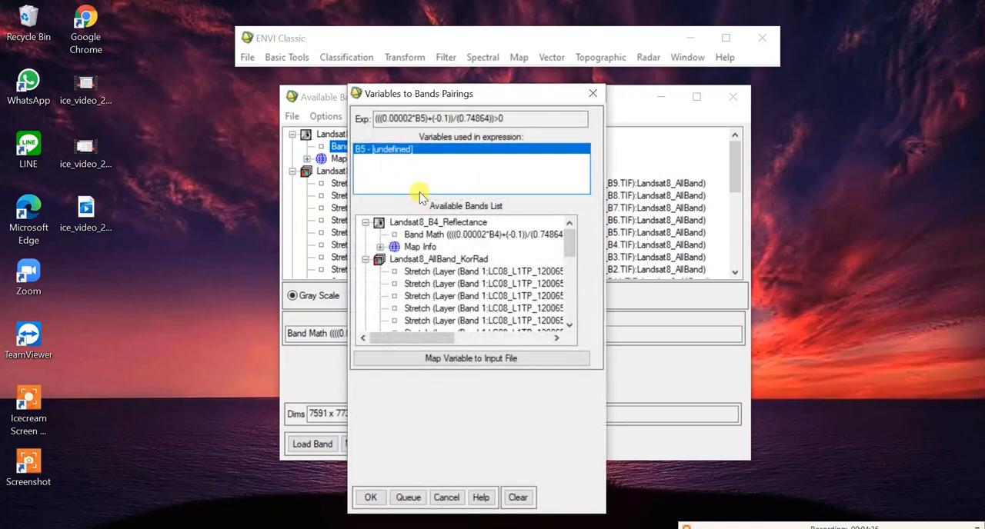
{"action": "left_click_drag", "start_coordinate": [426, 339], "coordinate": [505, 336]}
{"action": "left_click", "coordinate": [488, 321]}
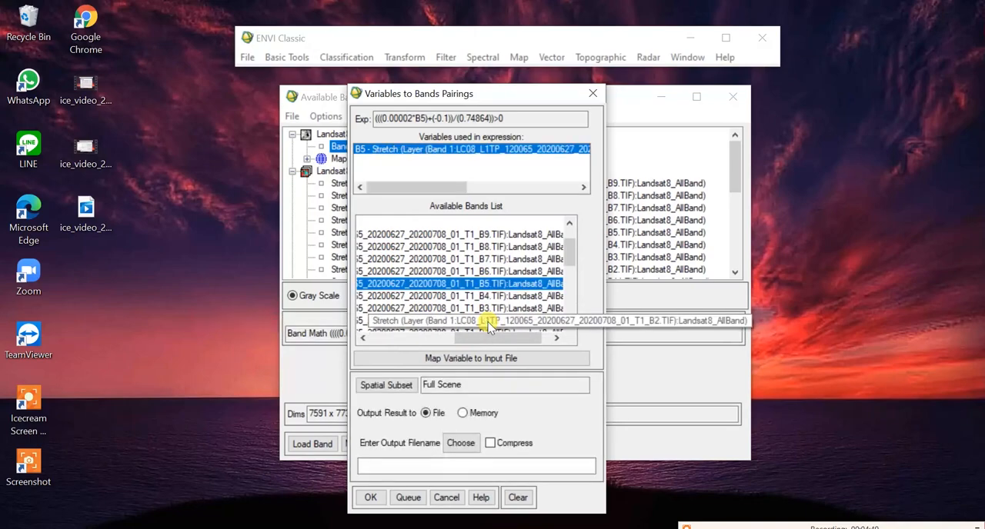
Step: Set the output file to Landsat8_B5_Reflectance, adapting the existing band 4 file name, and run the band 5 calculation
{"action": "left_click", "coordinate": [460, 443]}
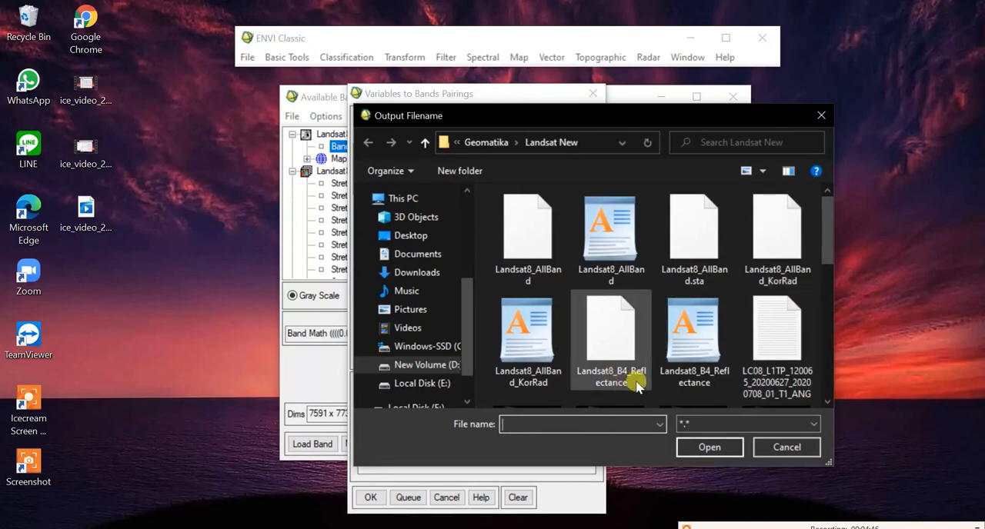
{"action": "left_click", "coordinate": [623, 355]}
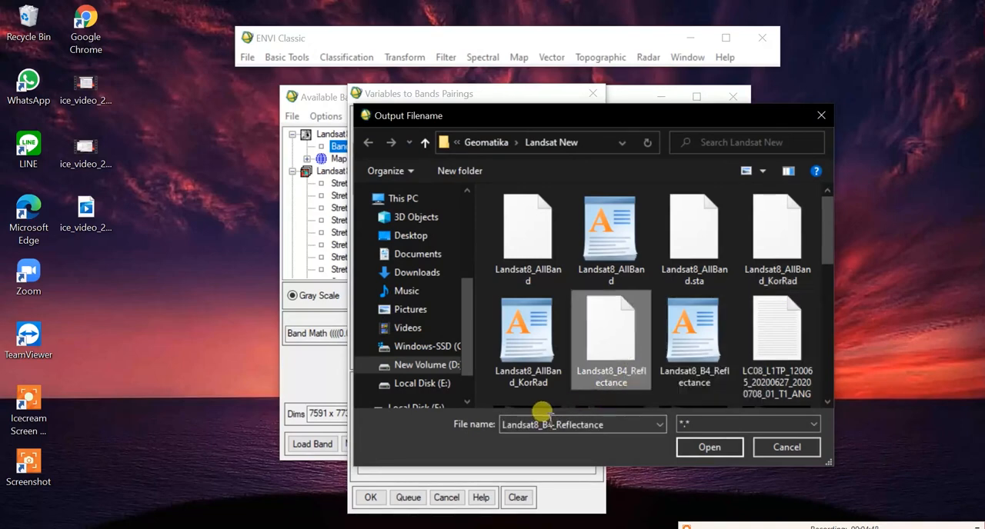
{"action": "left_click", "coordinate": [547, 422]}
{"action": "left_click", "coordinate": [548, 422]}
{"action": "key", "text": "BackSpace"}
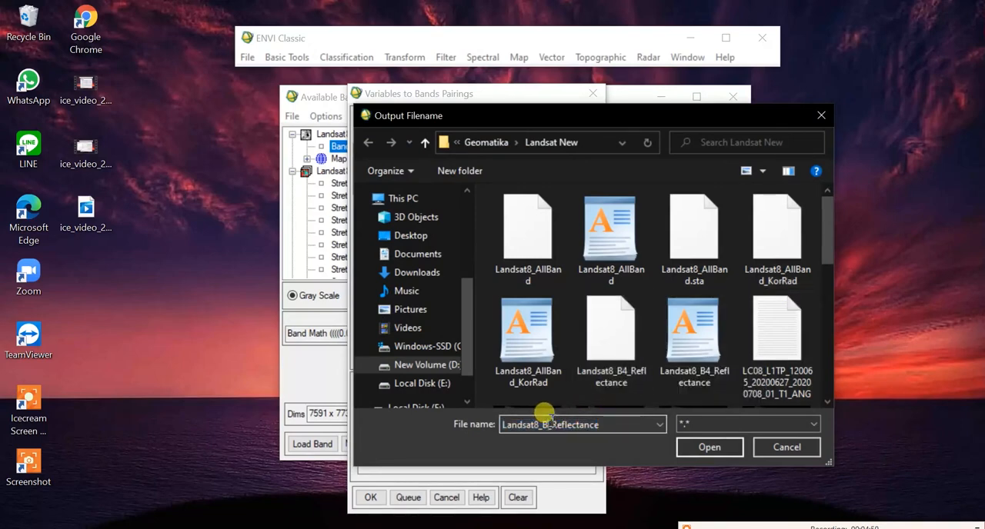
{"action": "type", "text": "5"}
{"action": "left_click", "coordinate": [702, 447]}
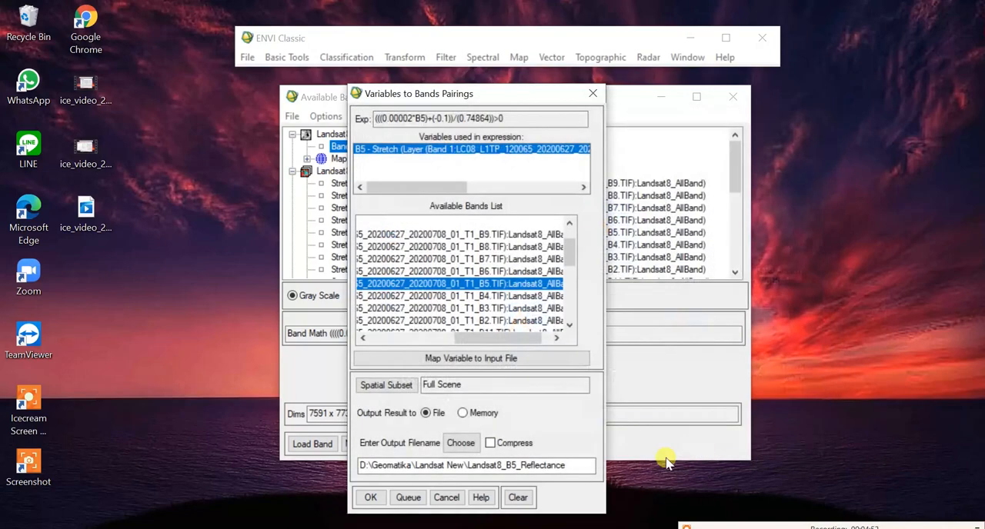
{"action": "left_click", "coordinate": [372, 497]}
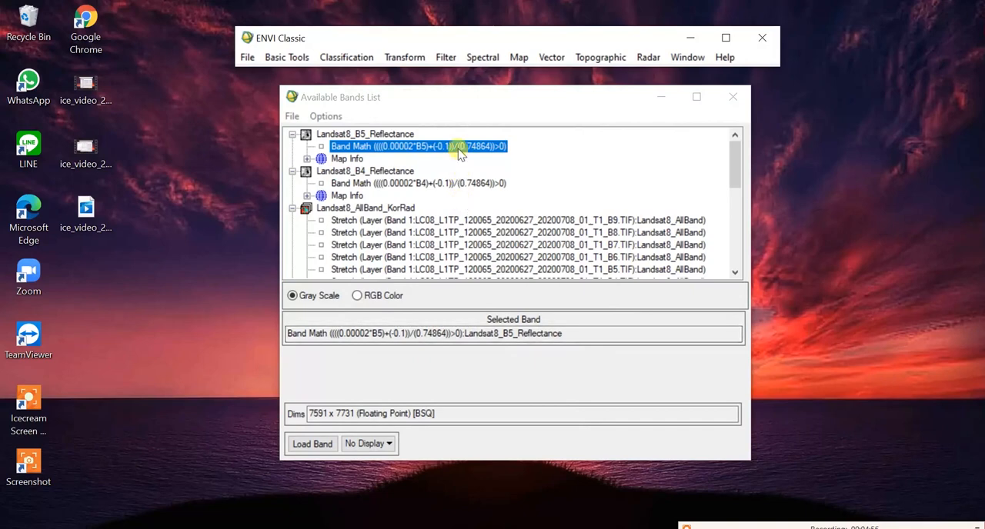
Step: Run Quick Stats on the Landsat8_B5_Reflectance band, examine its value range, and close the statistics
{"action": "right_click", "coordinate": [459, 149]}
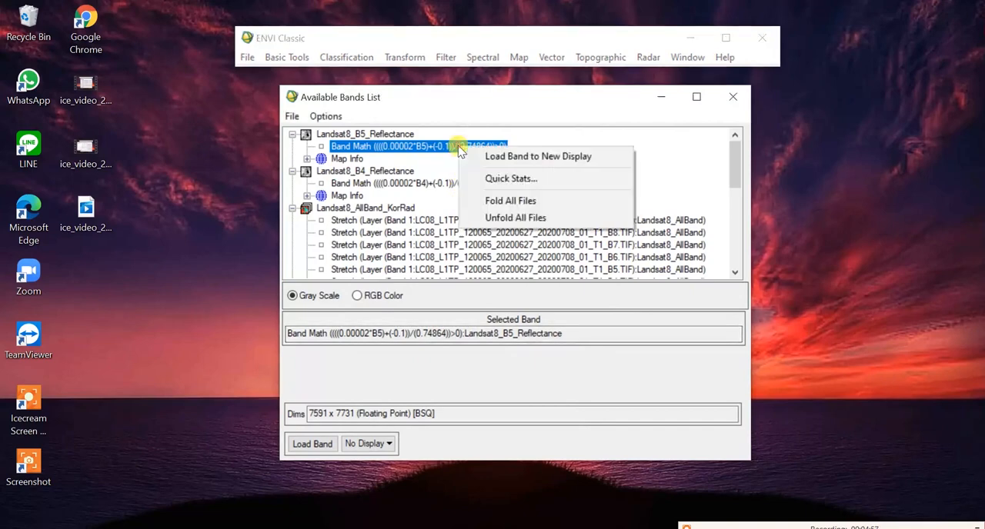
{"action": "left_click", "coordinate": [483, 176]}
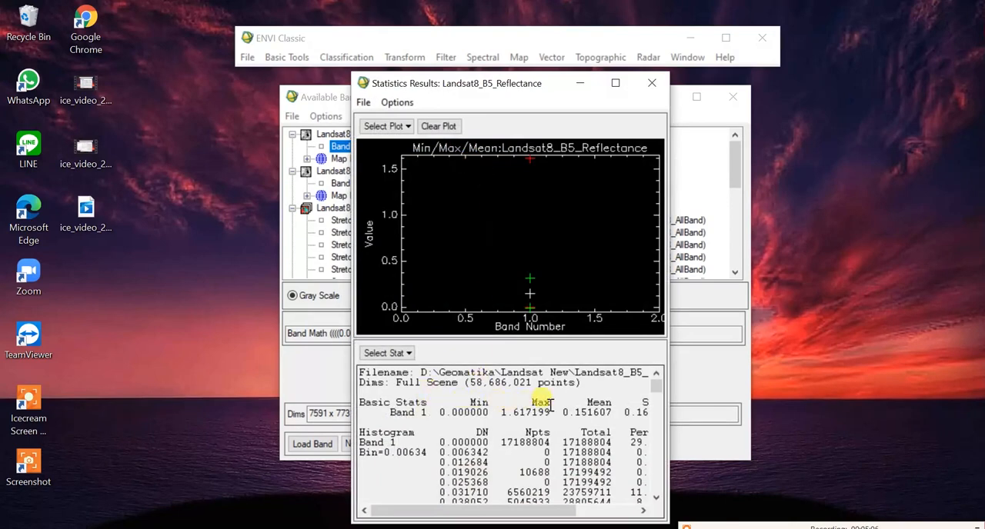
{"action": "left_click", "coordinate": [654, 83]}
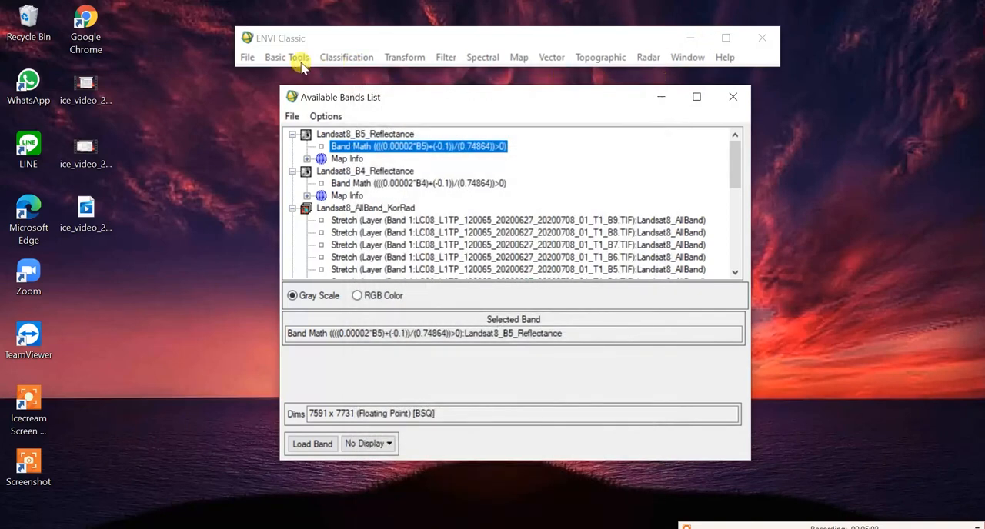
Step: Apply the listed band 6 Band Math expression and pair variable B6 with the T1_B6.TIF band of Landsat8_AllBand_KorRad
{"action": "left_click", "coordinate": [296, 58]}
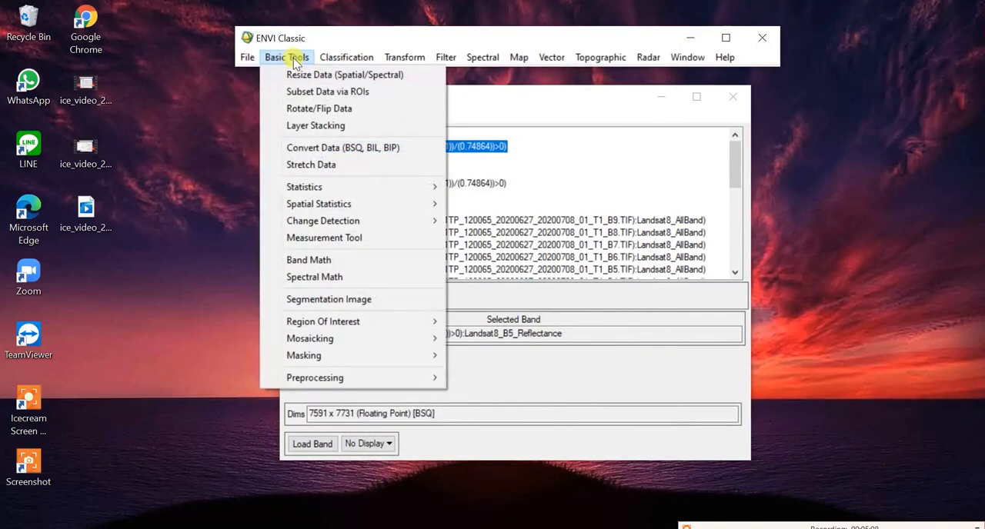
{"action": "left_click", "coordinate": [315, 260]}
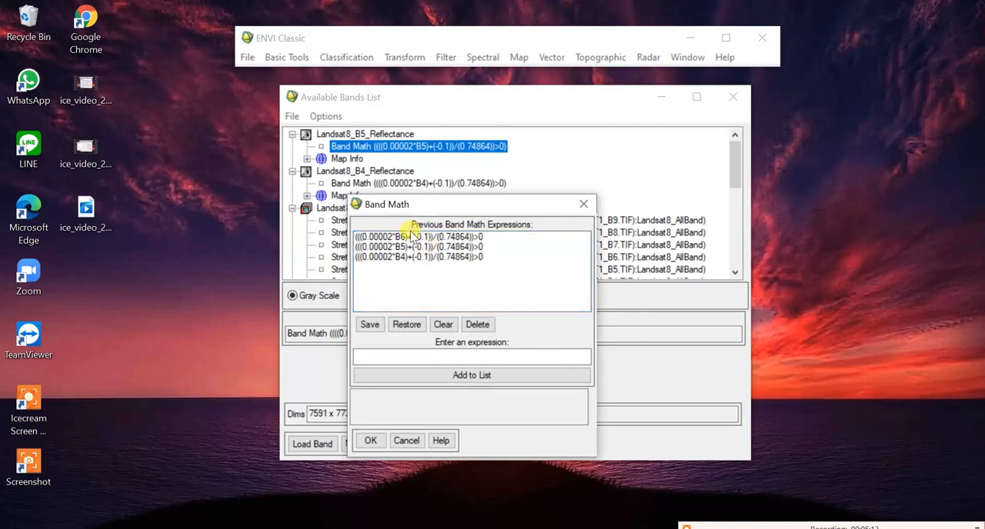
{"action": "left_click", "coordinate": [404, 237]}
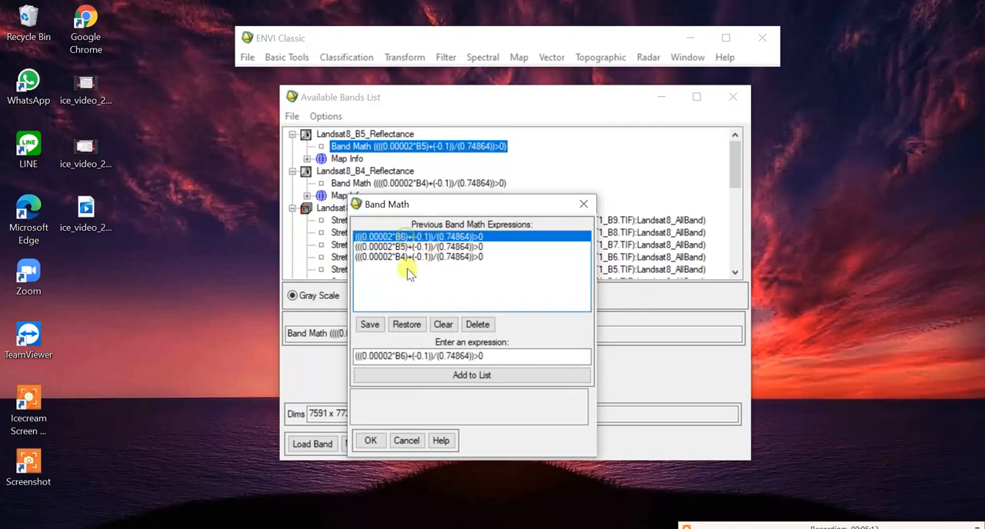
{"action": "left_click", "coordinate": [371, 441]}
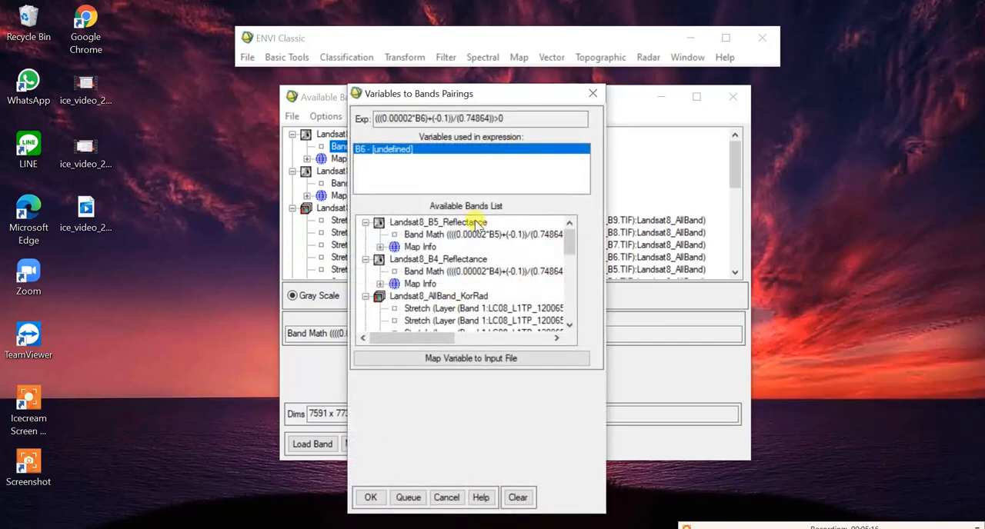
{"action": "left_click_drag", "start_coordinate": [433, 339], "coordinate": [462, 338]}
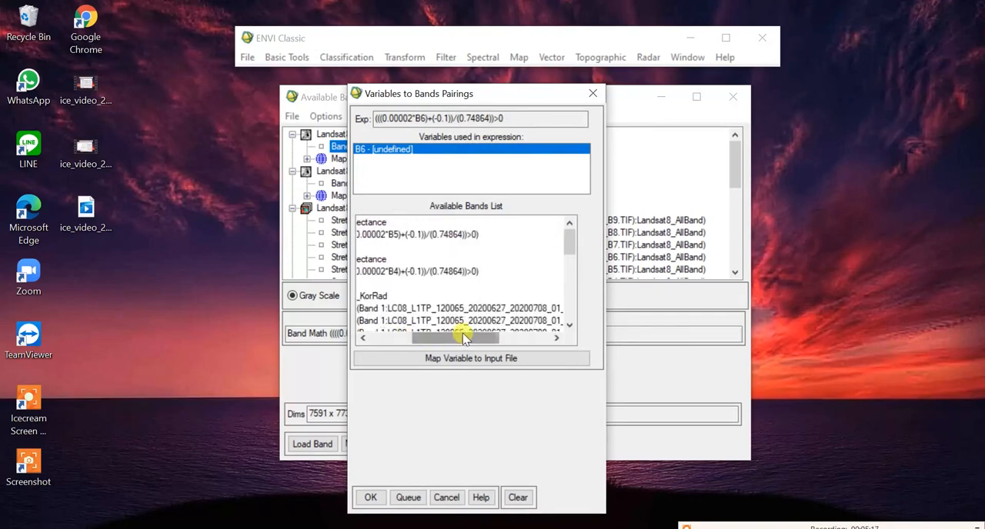
{"action": "left_click", "coordinate": [569, 329]}
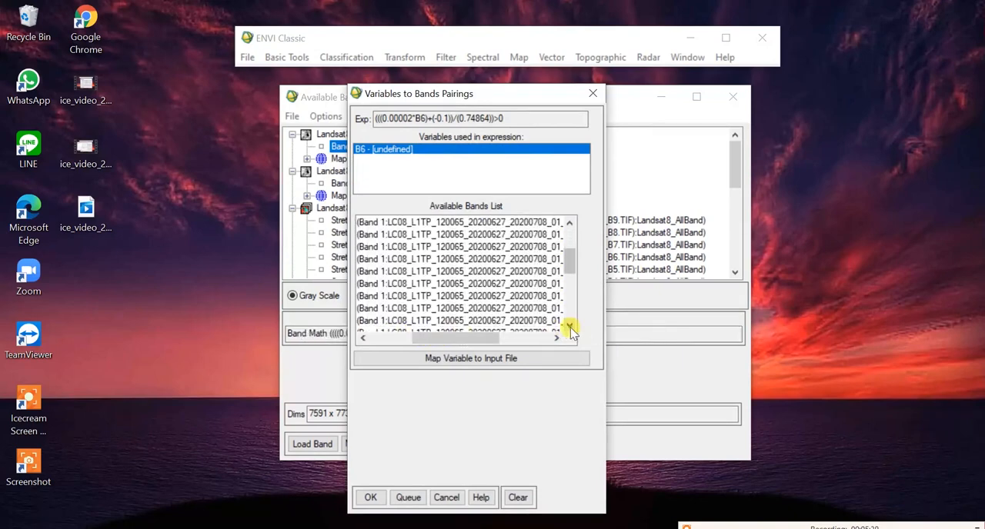
{"action": "left_click_drag", "start_coordinate": [495, 336], "coordinate": [524, 344]}
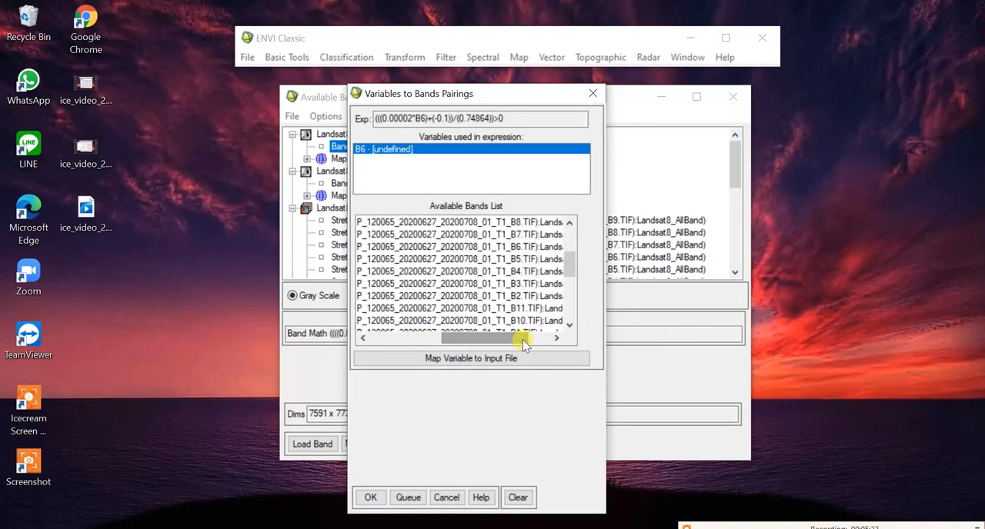
{"action": "scroll", "coordinate": [461, 277], "scroll_direction": "up", "scroll_amount": 1}
{"action": "left_click", "coordinate": [459, 271]}
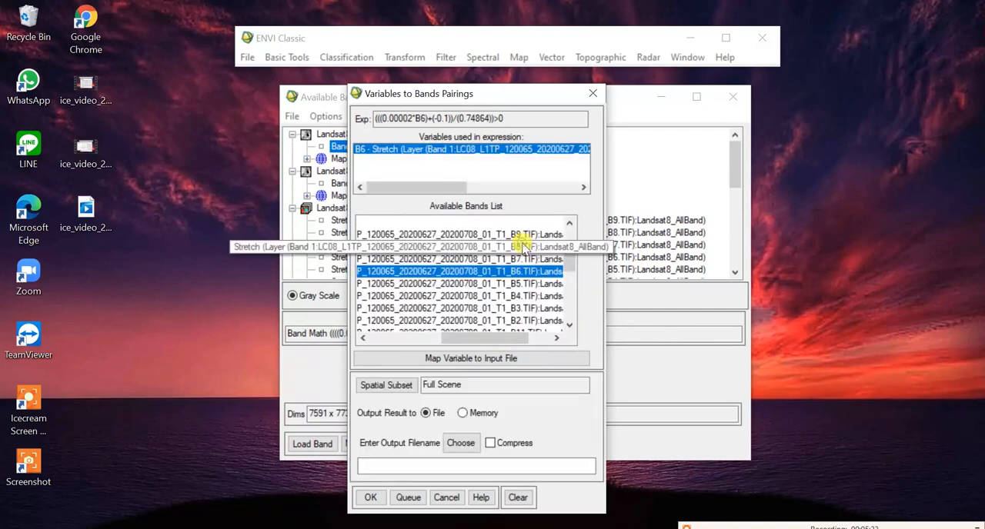
Step: Set the output file to Landsat8_B6_Reflectance, adapting the existing band 4 file name, and run the band 6 calculation
{"action": "left_click", "coordinate": [459, 445]}
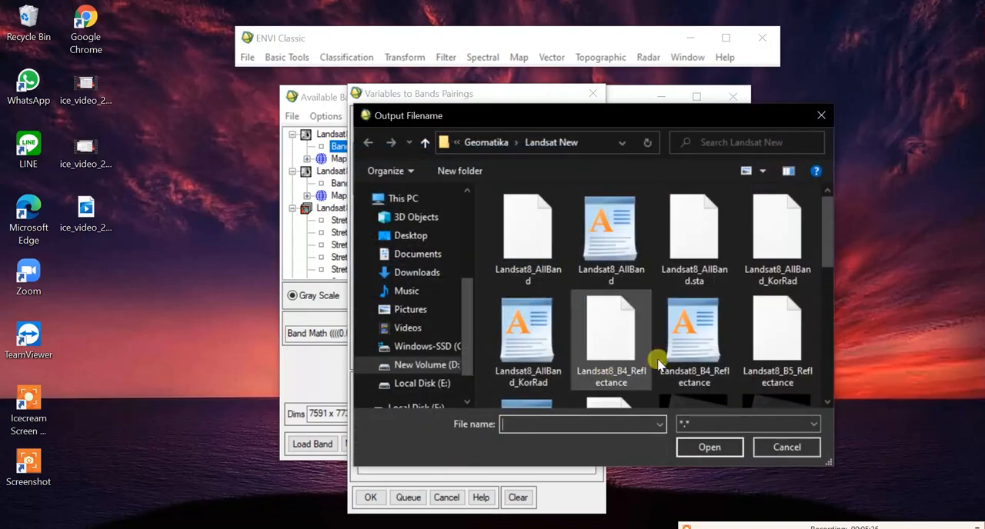
{"action": "left_click", "coordinate": [659, 362]}
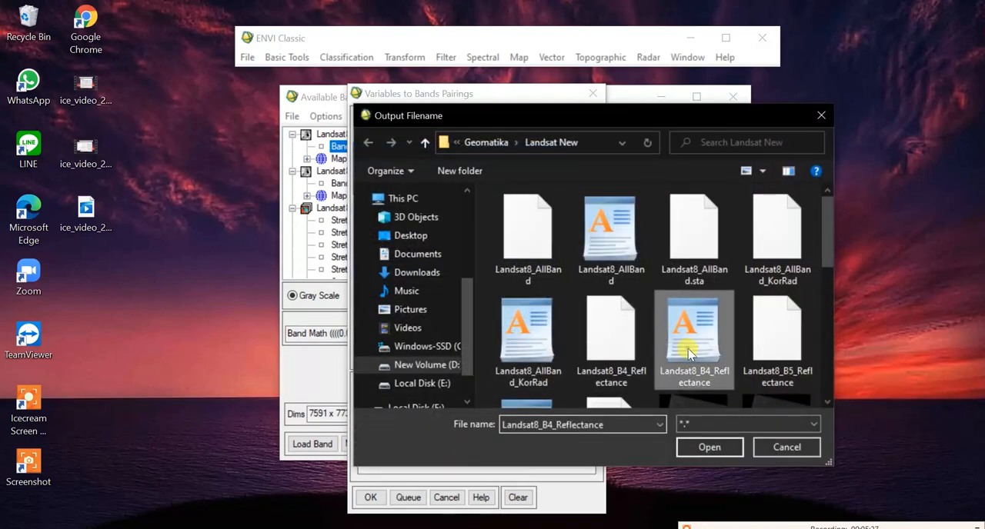
{"action": "double_click", "coordinate": [541, 421]}
{"action": "left_click", "coordinate": [547, 424]}
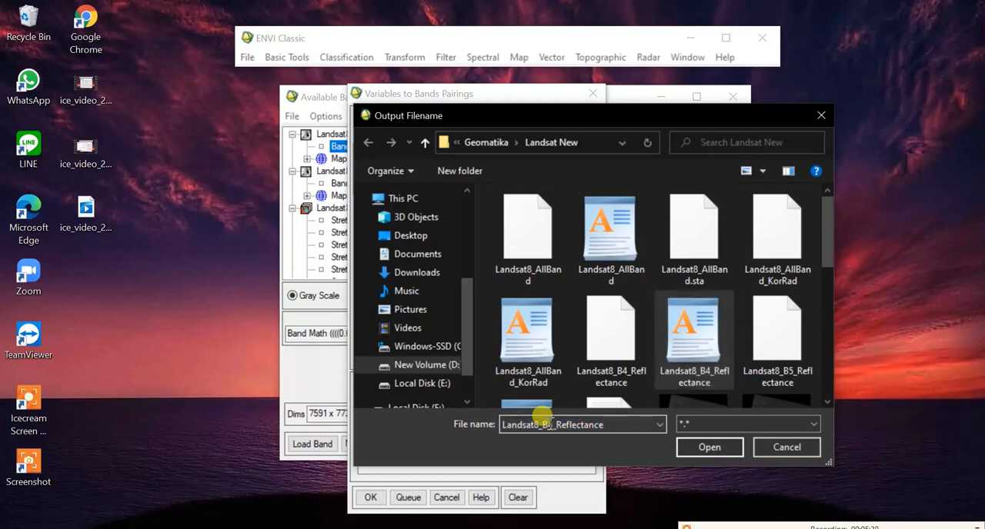
{"action": "type", "text": "6"}
{"action": "left_click", "coordinate": [687, 447]}
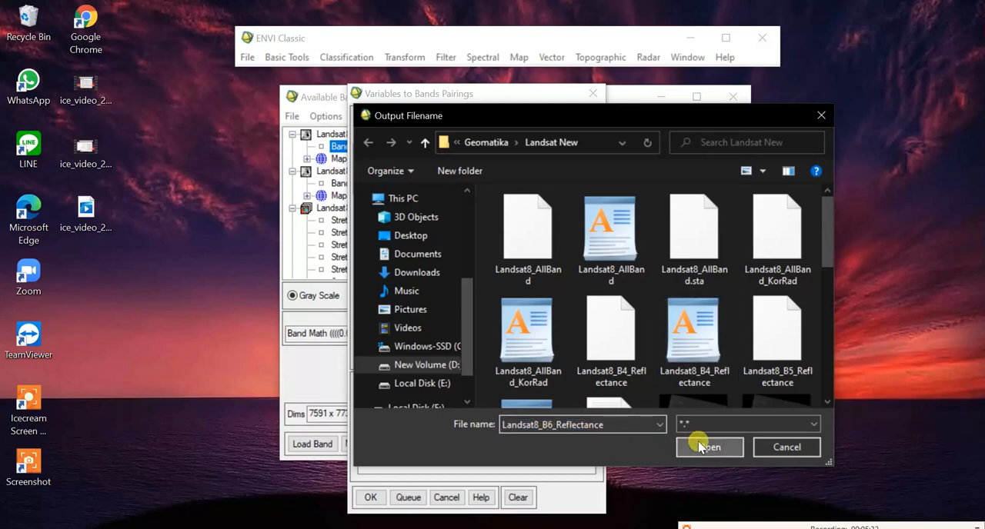
{"action": "left_click", "coordinate": [370, 497]}
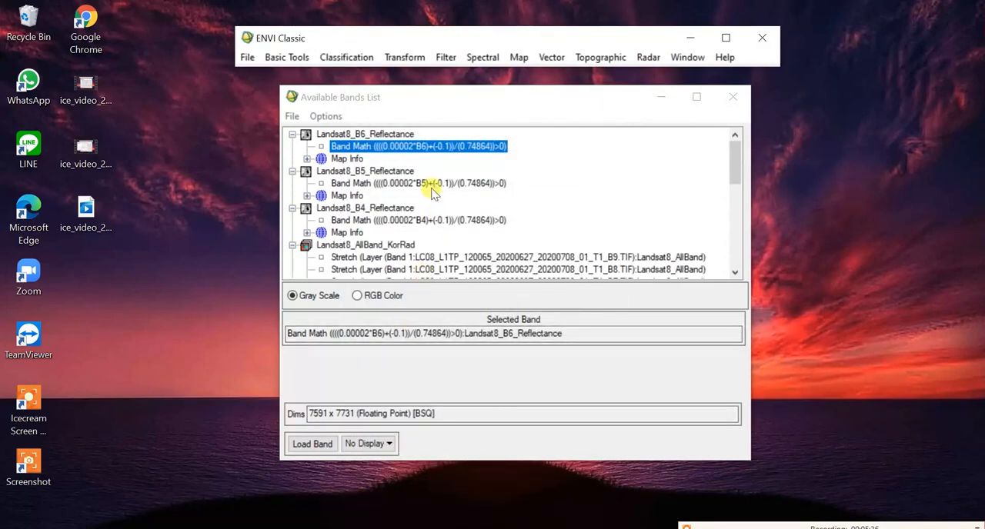
Step: Run Quick Stats on the Landsat8_B6_Reflectance band, examine its value range, and close the statistics
{"action": "left_click", "coordinate": [429, 146]}
{"action": "right_click", "coordinate": [429, 146]}
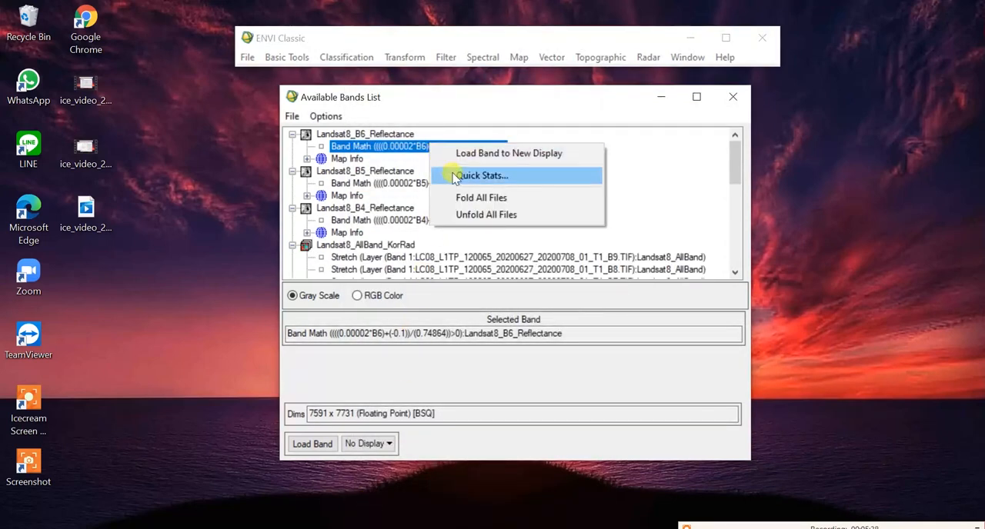
{"action": "left_click", "coordinate": [454, 175]}
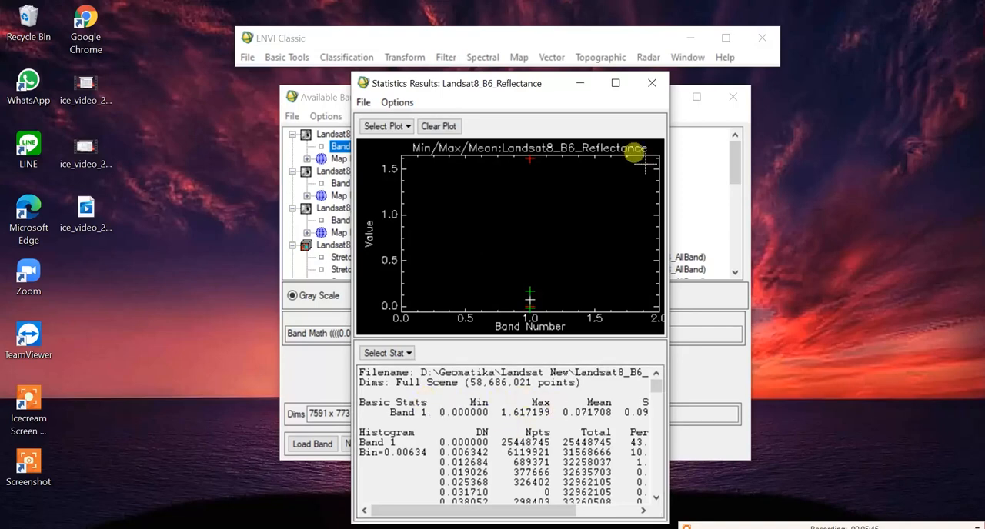
{"action": "left_click", "coordinate": [652, 85]}
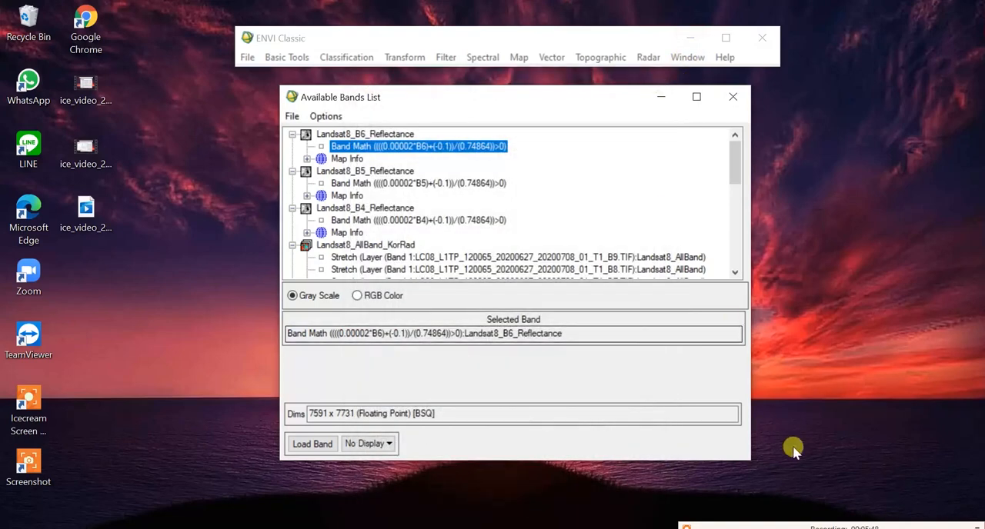
Step: Add the Band Math expression (B5-B4)/(B5+B4) to the expression list and apply it
{"action": "left_click", "coordinate": [290, 60]}
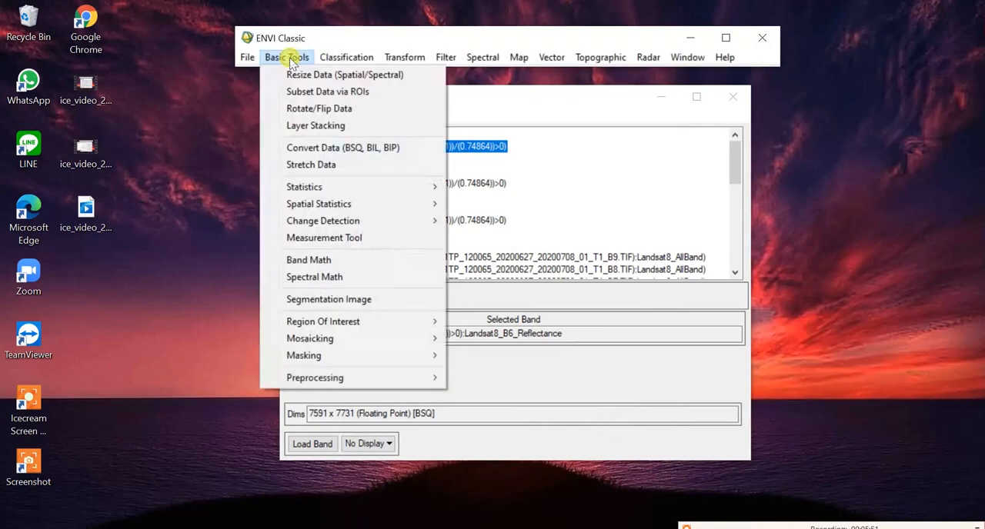
{"action": "left_click", "coordinate": [311, 260]}
{"action": "left_click", "coordinate": [403, 358]}
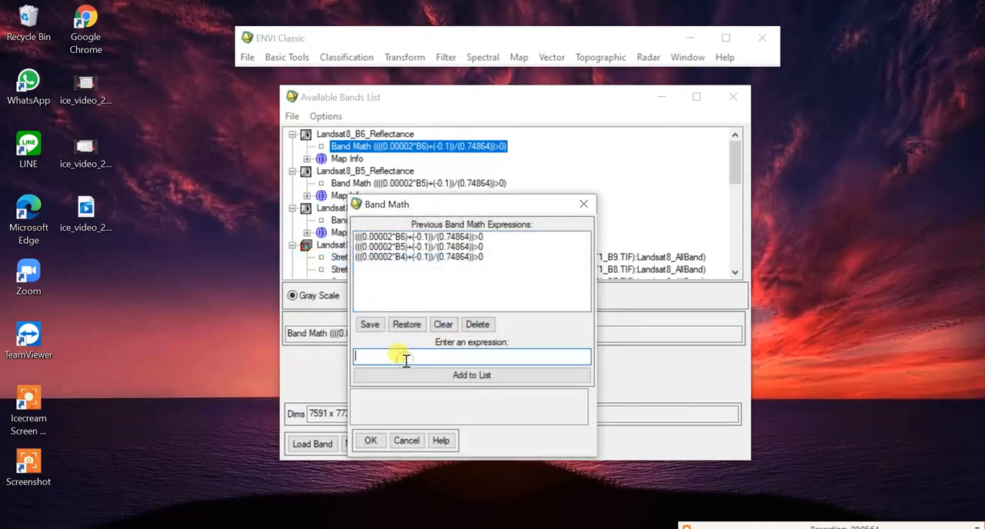
{"action": "type", "text": "(B5-B4)/(B5+B4)"}
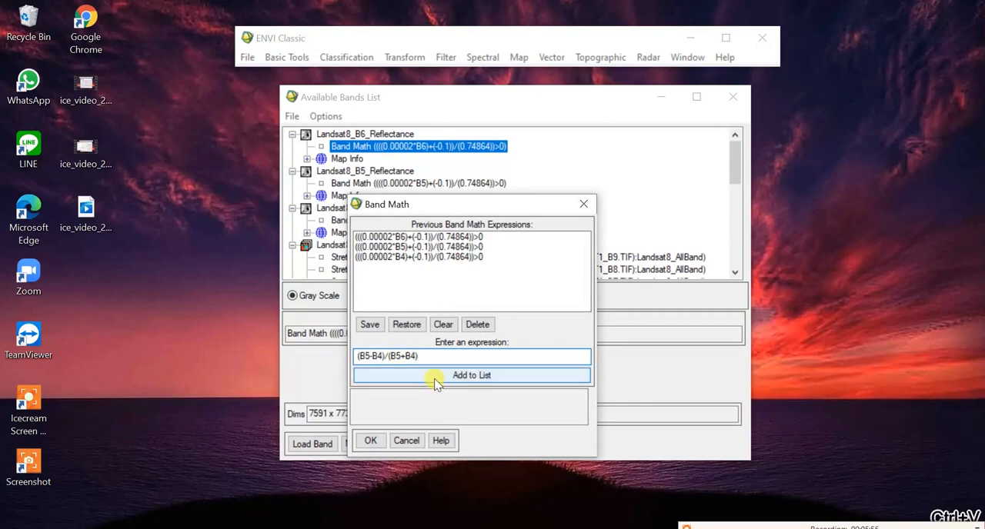
{"action": "left_click", "coordinate": [435, 378]}
{"action": "left_click", "coordinate": [382, 239]}
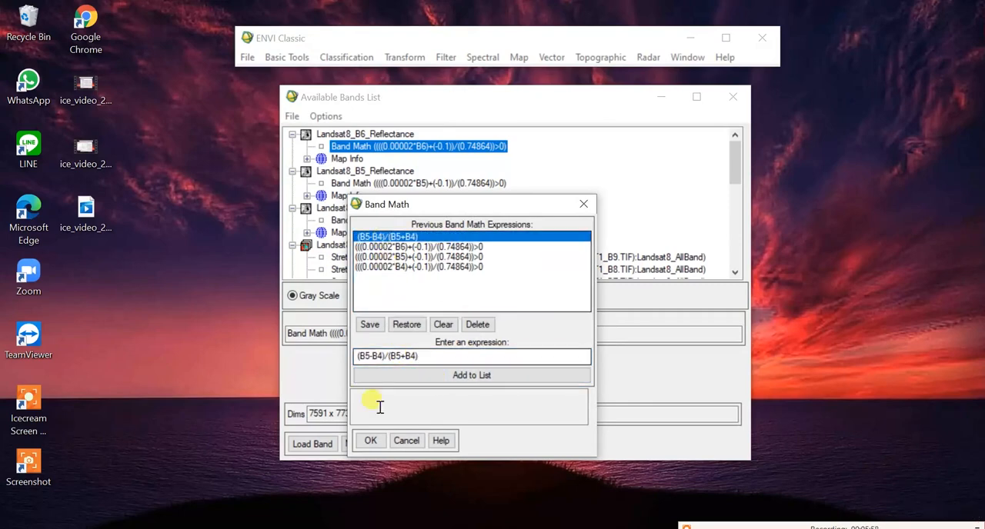
{"action": "left_click", "coordinate": [368, 439]}
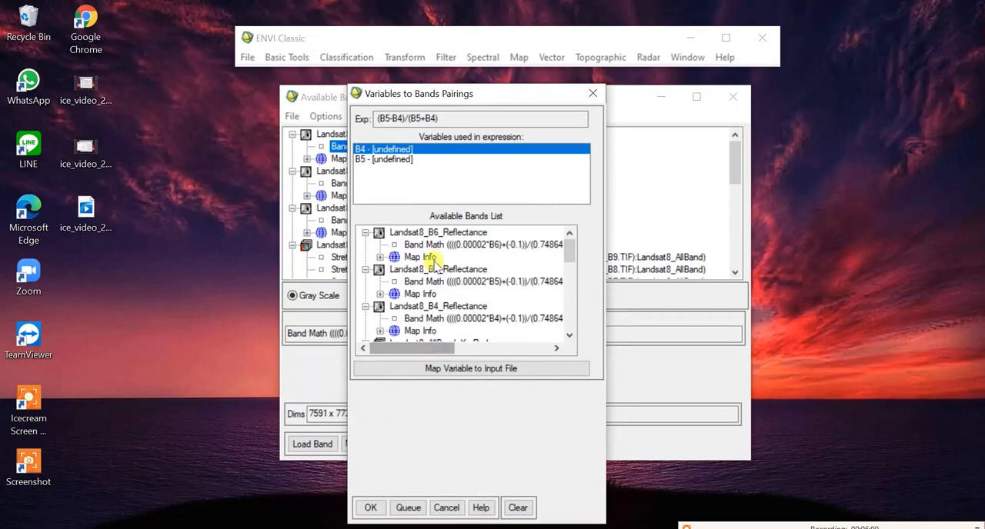
Step: Pair variable B4 with the Landsat8_B4_Reflectance band and variable B5 with the Landsat8_B5_Reflectance band
{"action": "left_click_drag", "start_coordinate": [417, 346], "coordinate": [422, 346]}
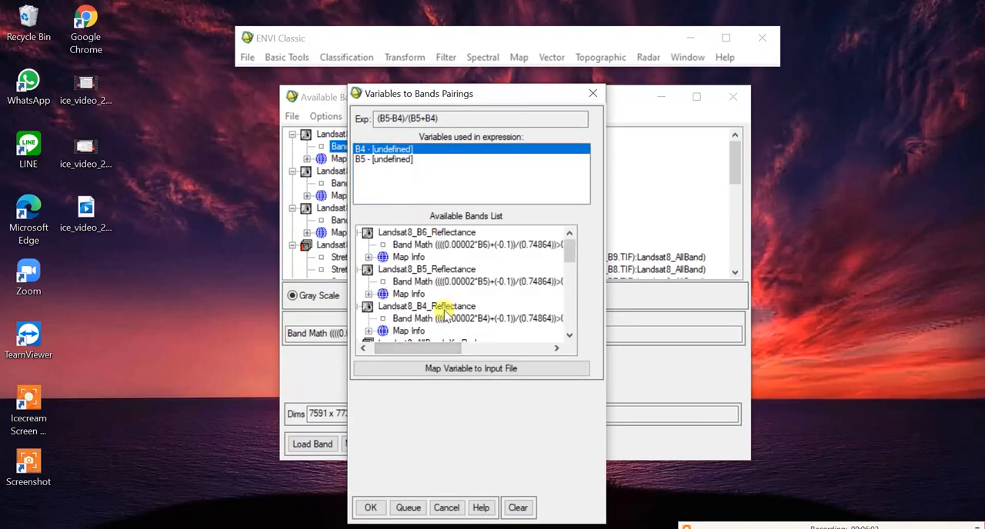
{"action": "left_click", "coordinate": [439, 318]}
{"action": "left_click", "coordinate": [391, 159]}
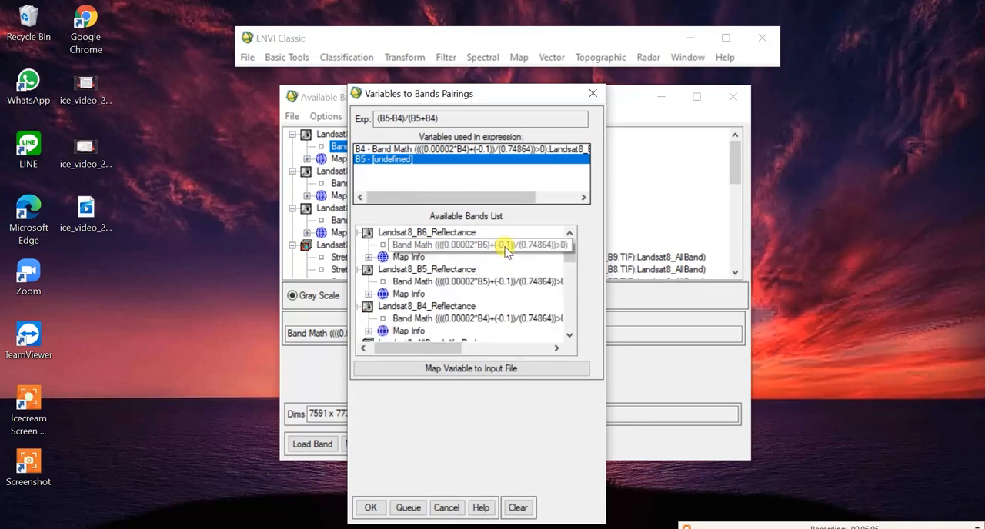
{"action": "left_click", "coordinate": [451, 282]}
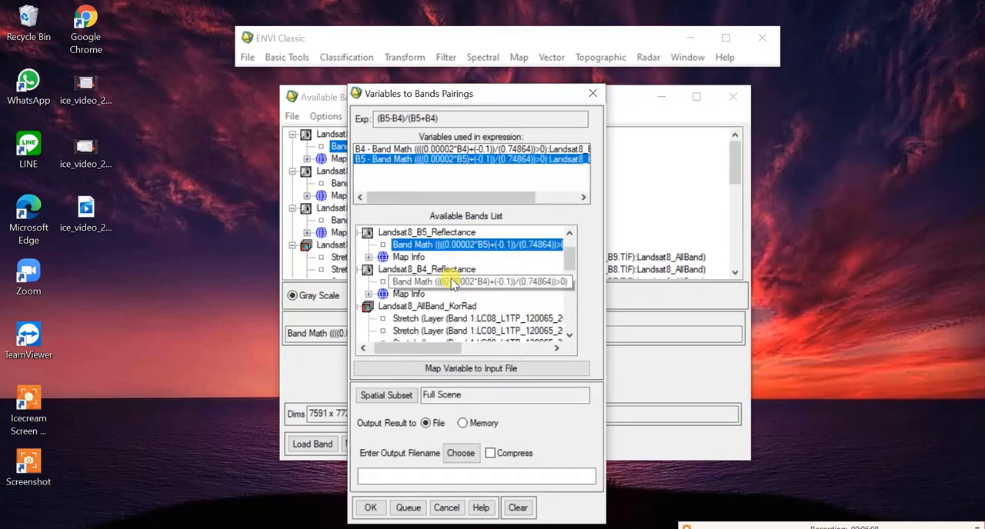
Step: Set the output file to NDVI in the Landsat New folder and run the vegetation index calculation
{"action": "left_click", "coordinate": [463, 453]}
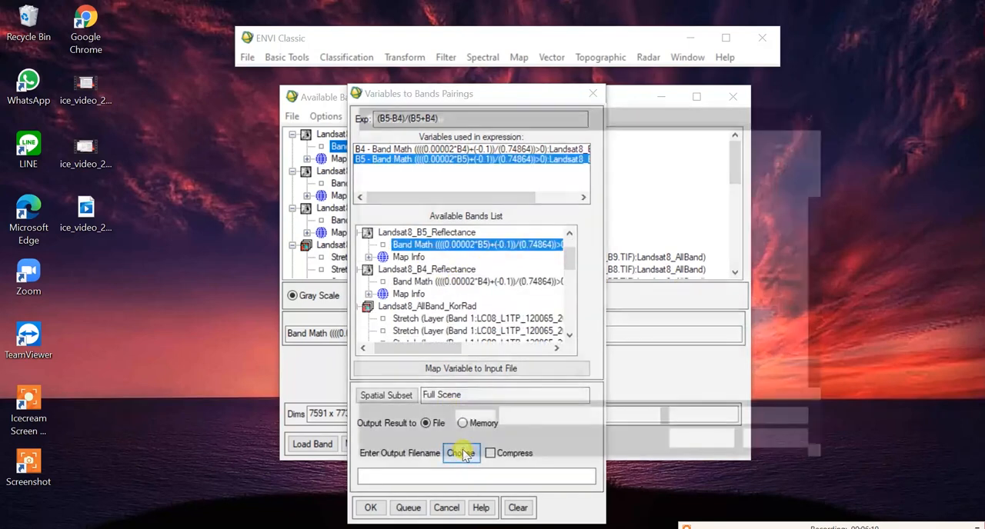
{"action": "type", "text": "NDVI"}
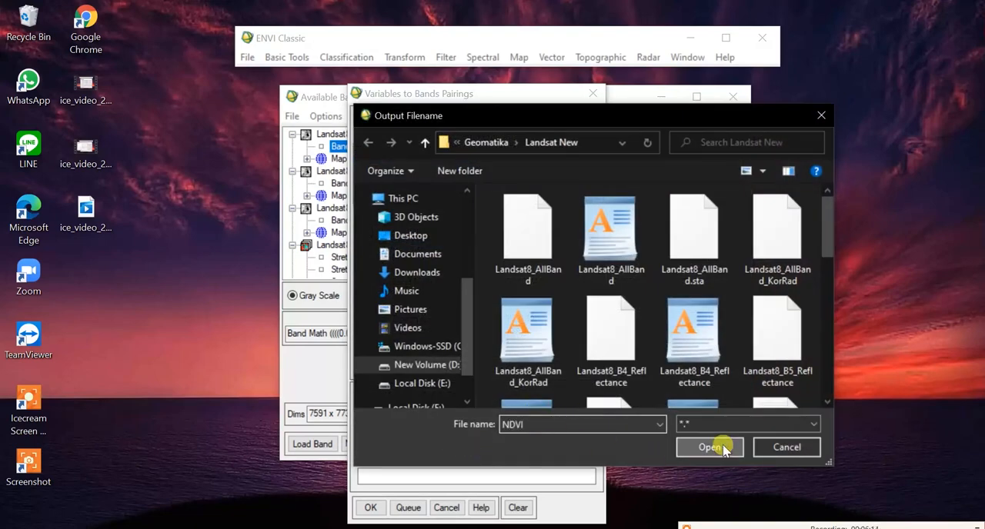
{"action": "left_click", "coordinate": [711, 449]}
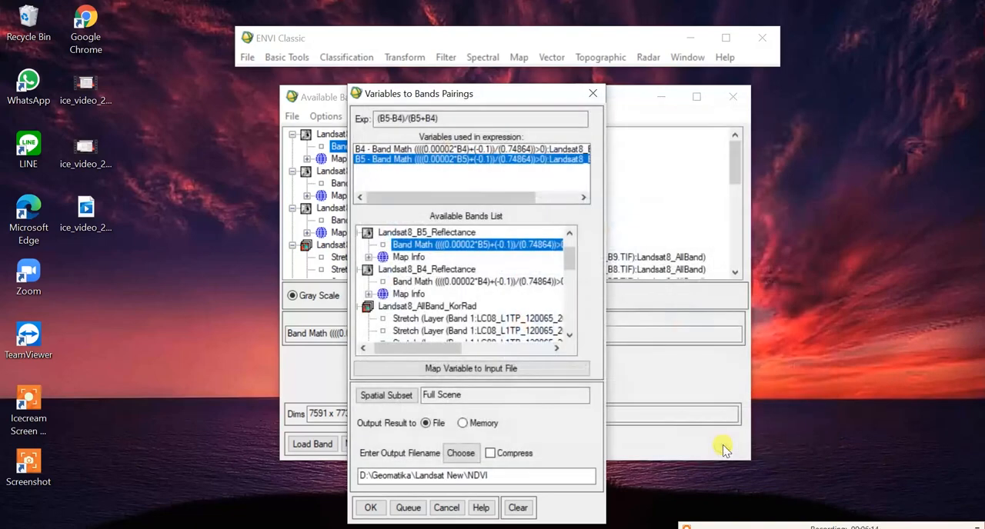
{"action": "left_click", "coordinate": [370, 508]}
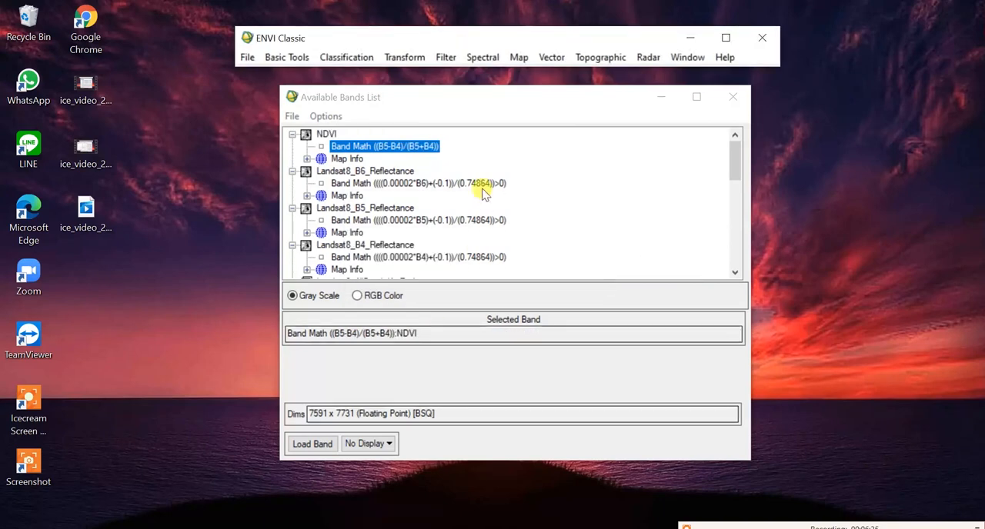
Step: Run Quick Stats on the NDVI band, examine its minimum and maximum, and close the statistics
{"action": "left_click", "coordinate": [399, 147]}
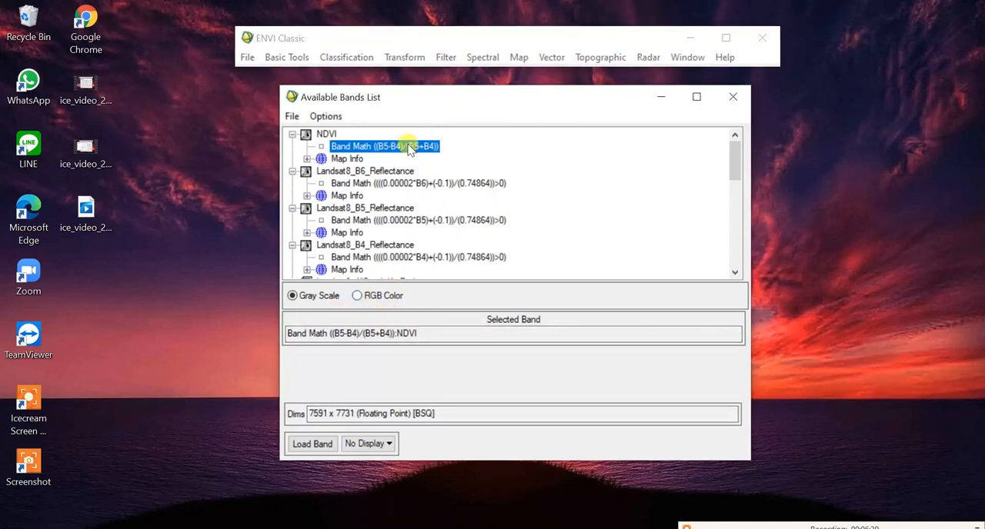
{"action": "right_click", "coordinate": [409, 149]}
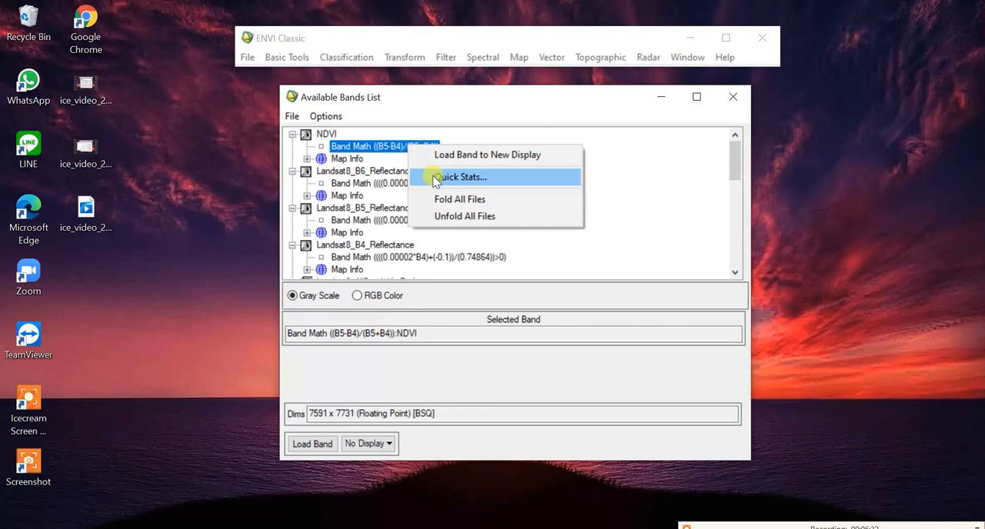
{"action": "left_click", "coordinate": [459, 177]}
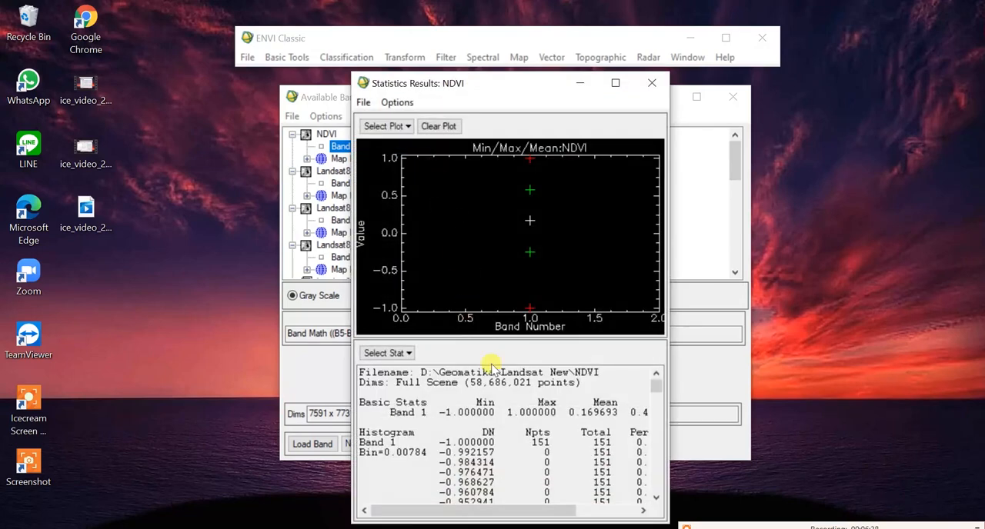
{"action": "left_click_drag", "start_coordinate": [432, 412], "coordinate": [556, 409]}
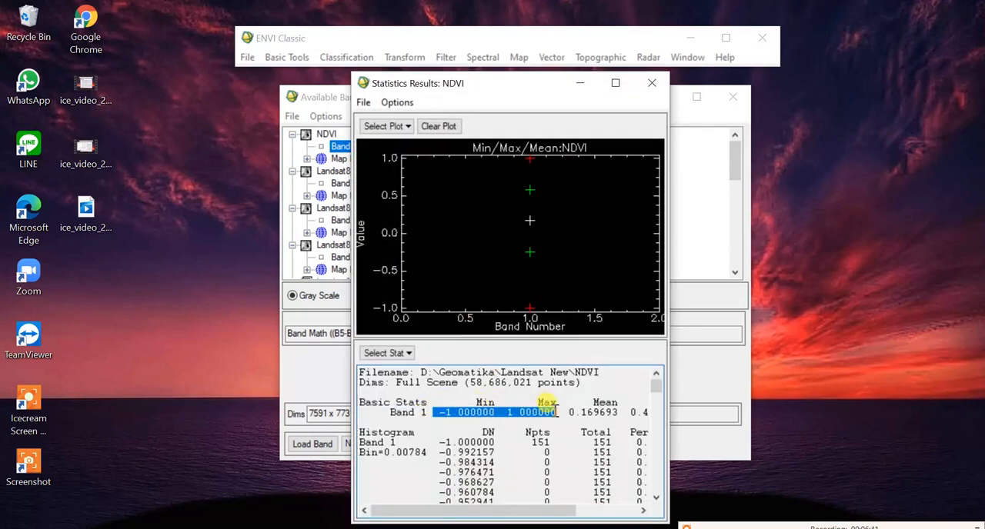
{"action": "left_click", "coordinate": [652, 83]}
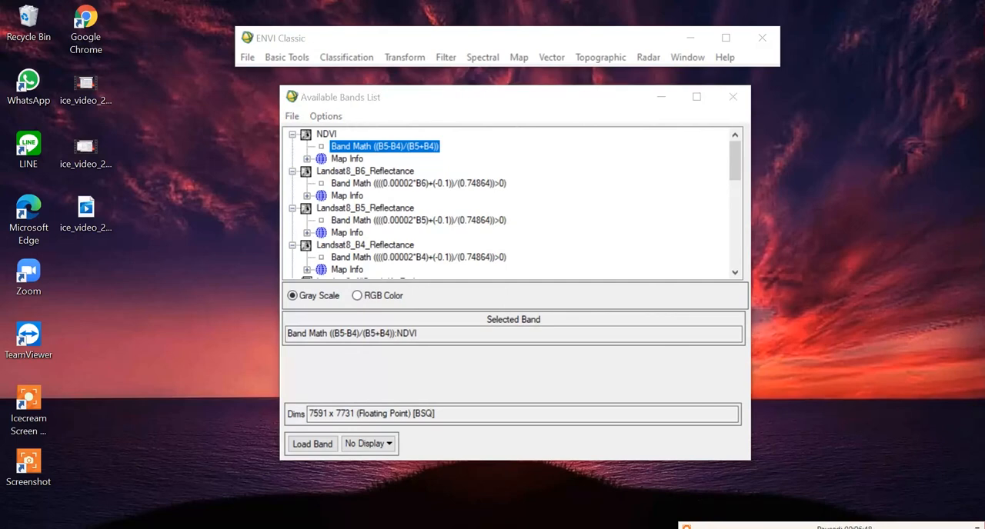
Step: Add the Band Math expression (B6-B5)/(B6+B5) to the expression list and apply it
{"action": "left_click", "coordinate": [295, 61]}
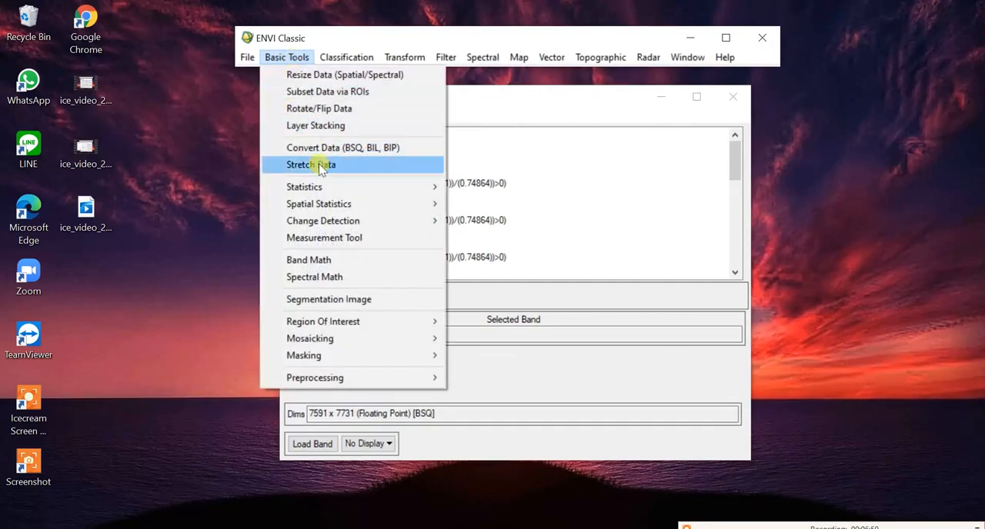
{"action": "left_click", "coordinate": [317, 259]}
{"action": "left_click", "coordinate": [402, 356]}
{"action": "type", "text": "(B6-B5)/(B6+B5)"}
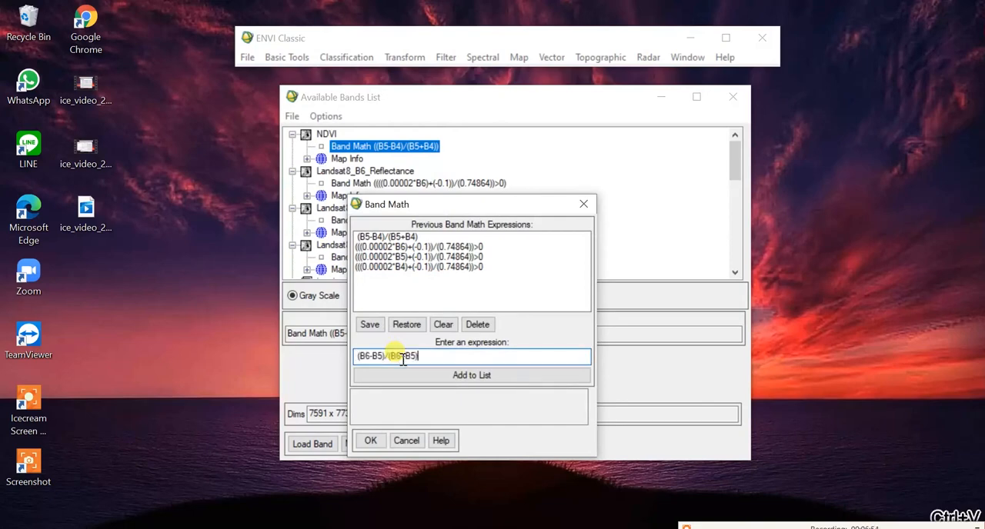
{"action": "left_click", "coordinate": [415, 377]}
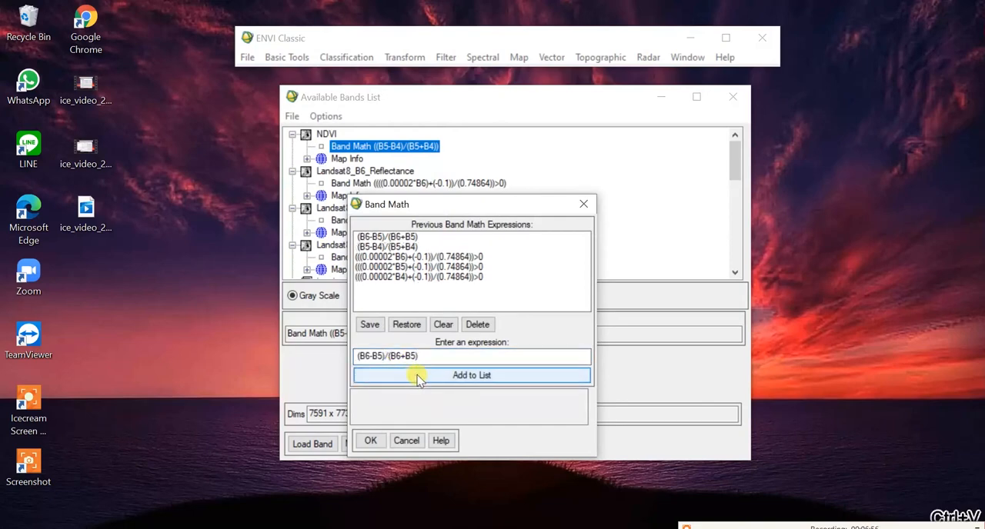
{"action": "left_click", "coordinate": [385, 236]}
{"action": "left_click", "coordinate": [370, 440]}
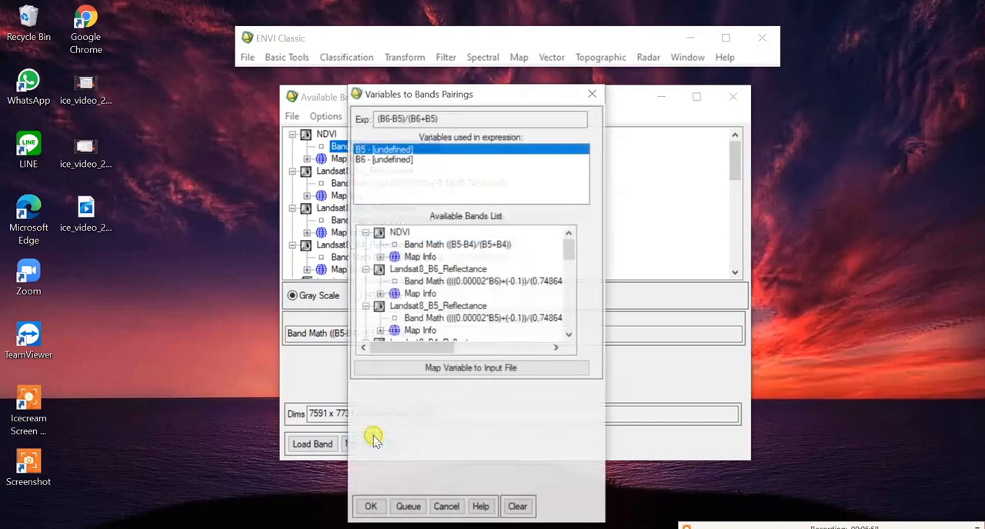
Step: Pair variable B5 with the Landsat8_B5_Reflectance band and B6 with the Landsat8_B6_Reflectance band for the (B6-B5)/(B6+B5) expression
{"action": "left_click", "coordinate": [434, 317]}
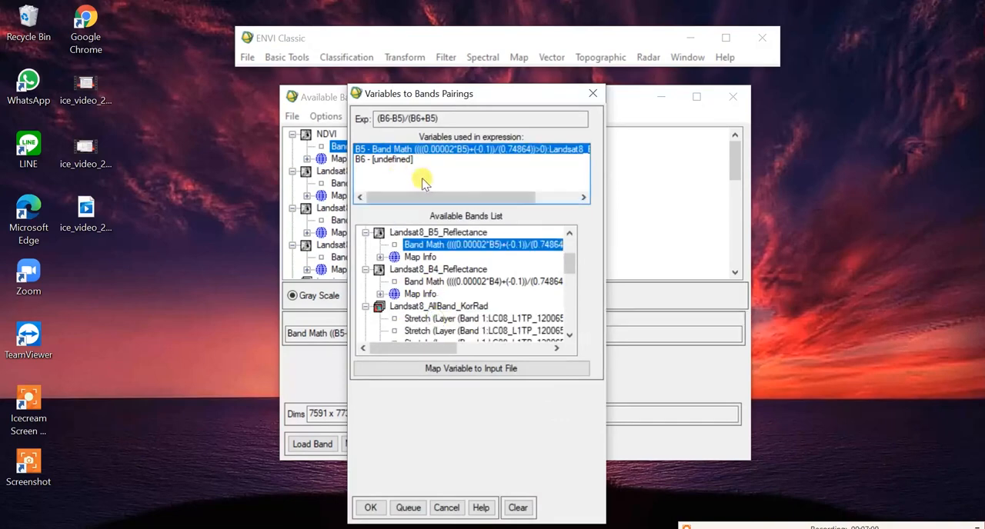
{"action": "left_click", "coordinate": [400, 159]}
{"action": "left_click", "coordinate": [569, 234]}
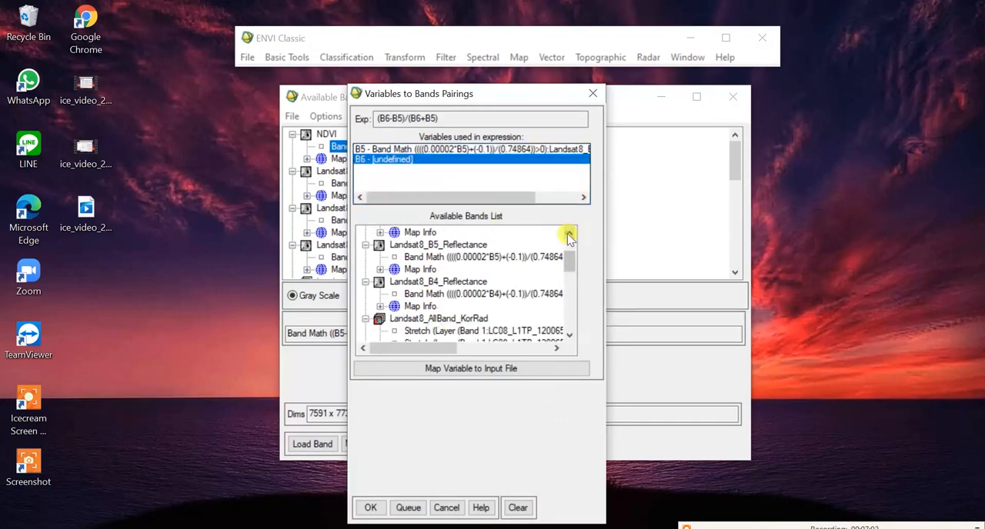
{"action": "left_click", "coordinate": [569, 233]}
{"action": "left_click", "coordinate": [570, 233]}
{"action": "left_click", "coordinate": [569, 233]}
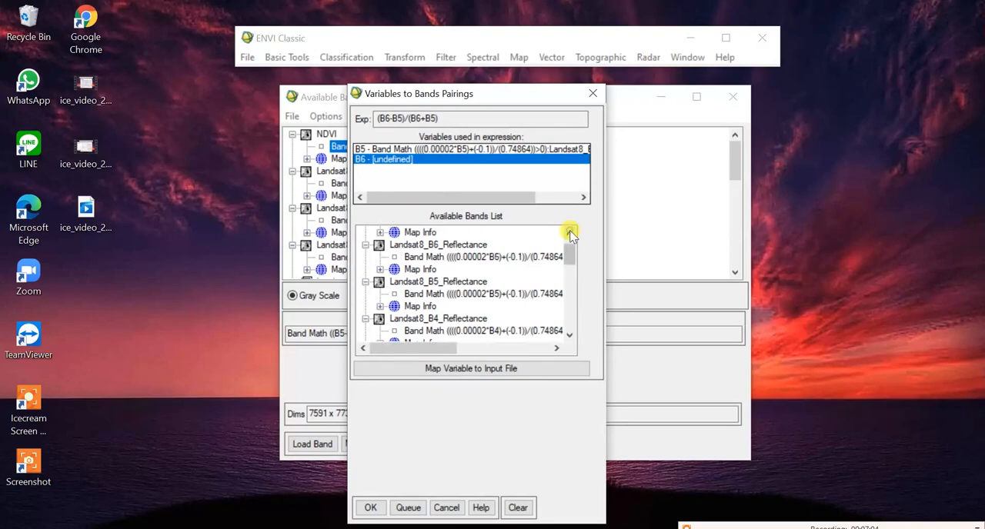
{"action": "left_click", "coordinate": [570, 234]}
{"action": "left_click", "coordinate": [479, 247]}
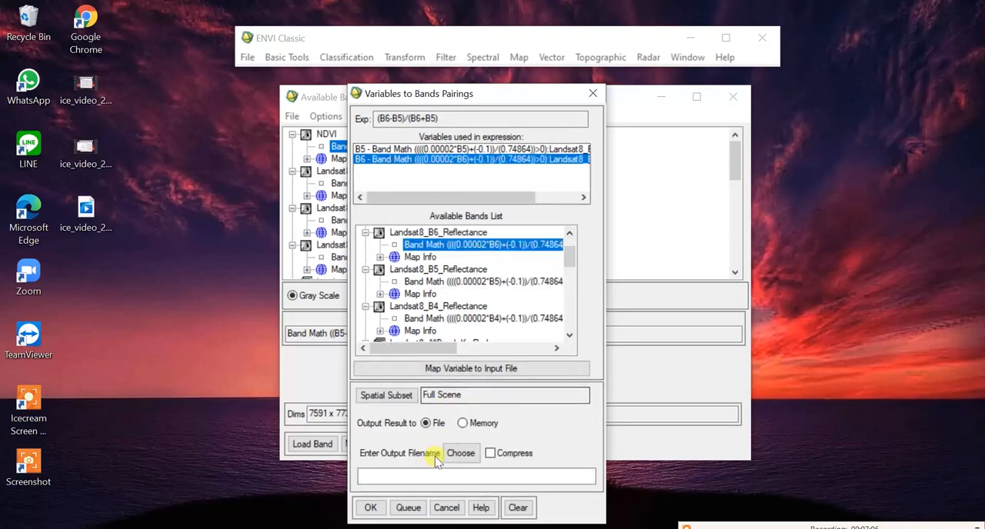
Step: Set the output file to NDBI in the Landsat New folder and run the built-up index calculation
{"action": "left_click", "coordinate": [461, 453]}
{"action": "type", "text": "N"}
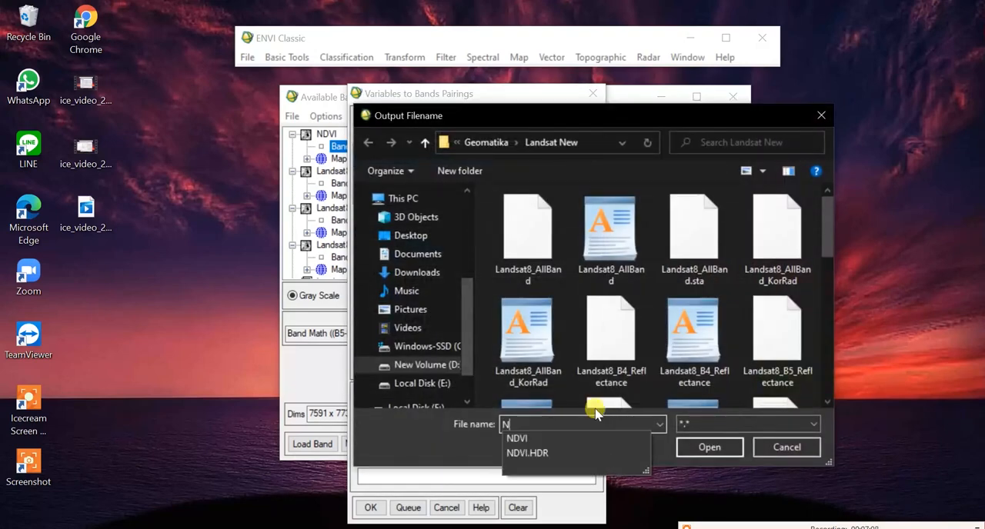
{"action": "type", "text": "DBI"}
{"action": "left_click", "coordinate": [710, 447]}
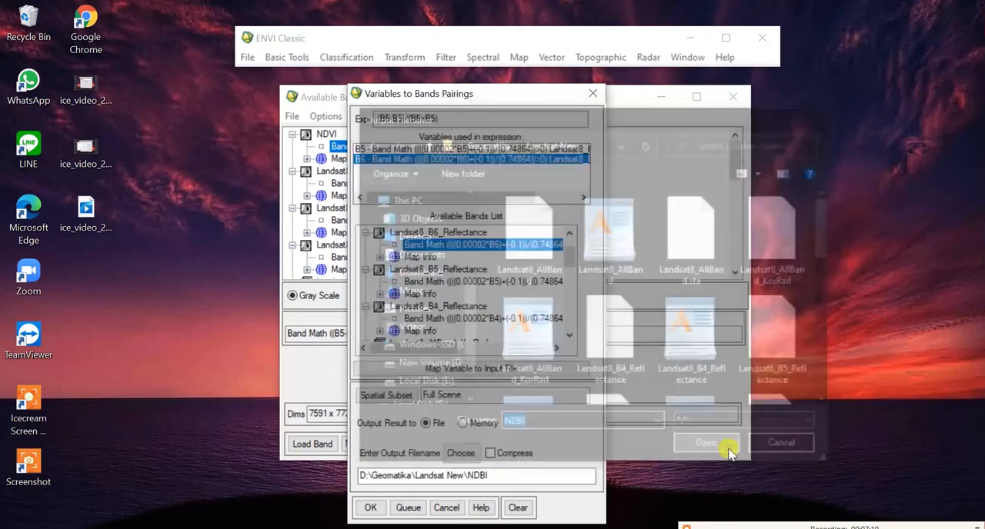
{"action": "left_click", "coordinate": [374, 510]}
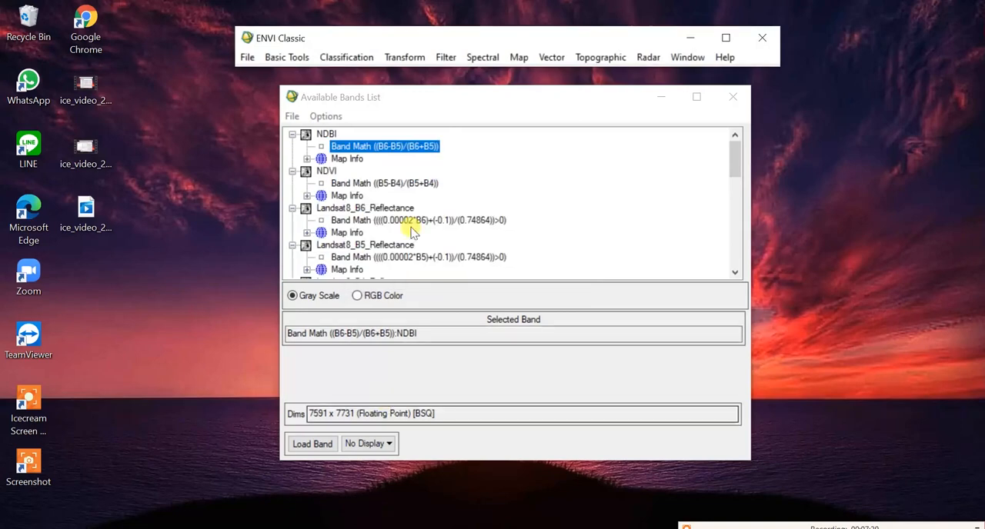
Step: Run Quick Stats on the NDBI band, examine its minimum and maximum, and close the statistics
{"action": "right_click", "coordinate": [379, 150]}
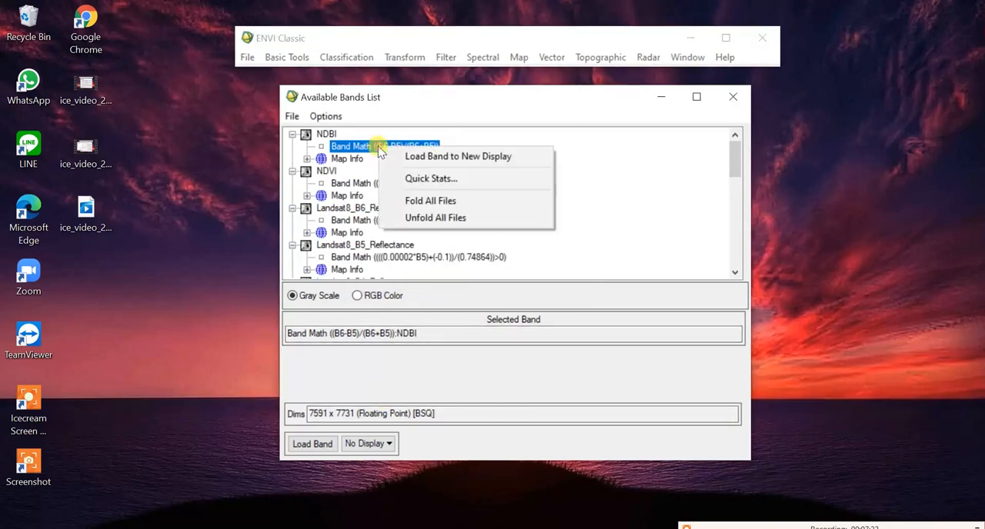
{"action": "left_click", "coordinate": [410, 178]}
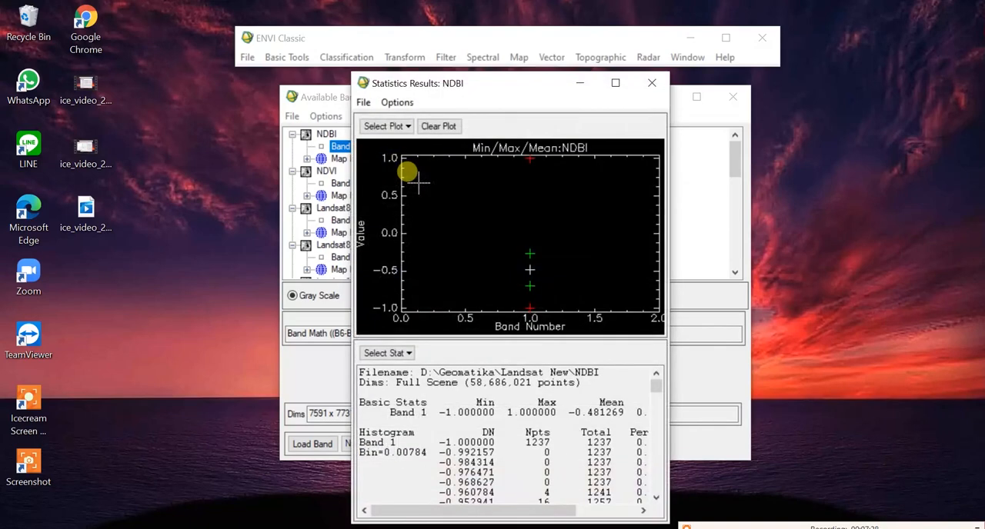
{"action": "left_click_drag", "start_coordinate": [435, 411], "coordinate": [556, 405]}
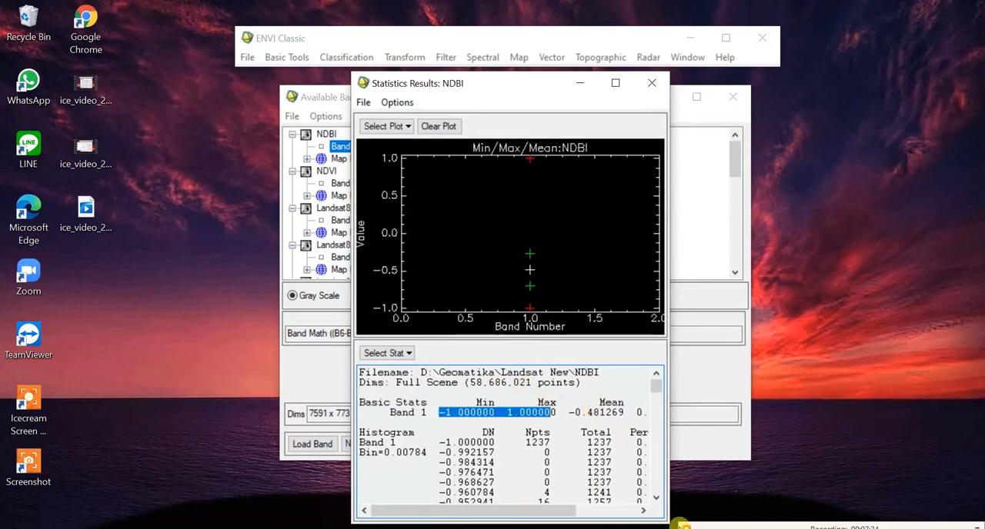
{"action": "left_click", "coordinate": [651, 82]}
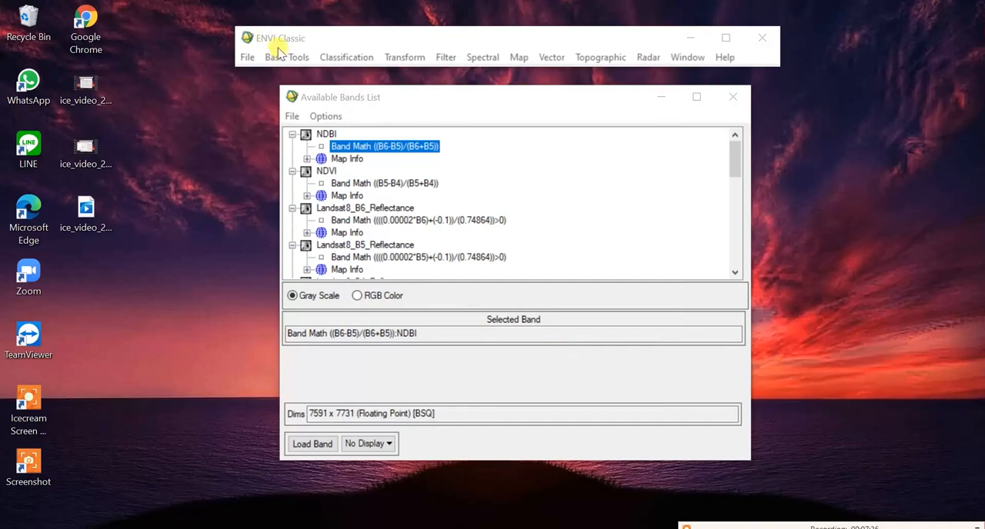
Step: Add the Band Math expression (B5-B6)/(B5+B6) to the expression list and apply it
{"action": "left_click", "coordinate": [286, 58]}
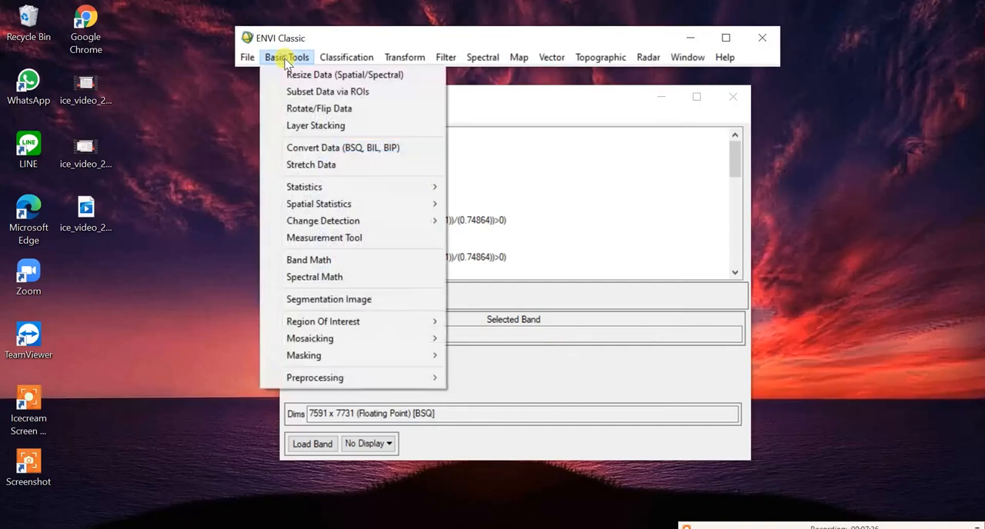
{"action": "left_click", "coordinate": [309, 260]}
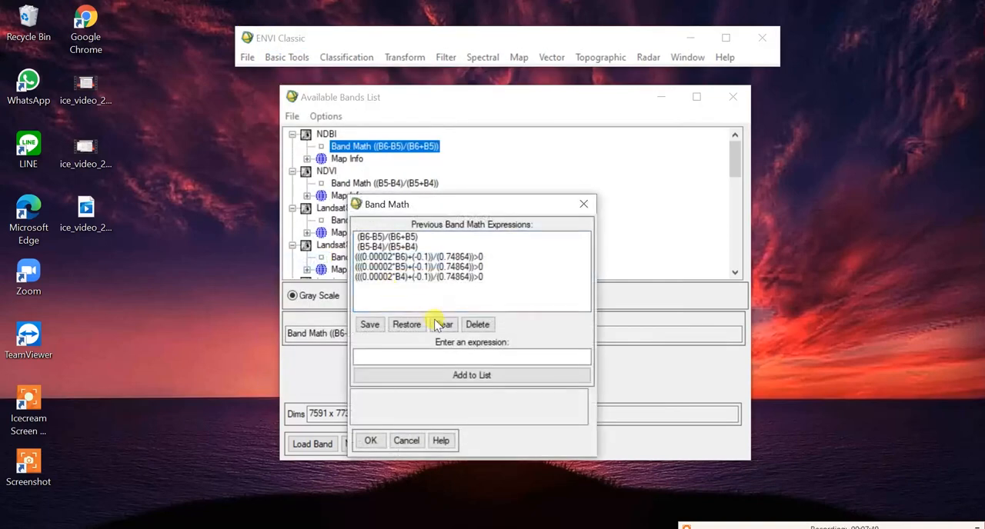
{"action": "type", "text": "(B5-B6)/(B5+B6)"}
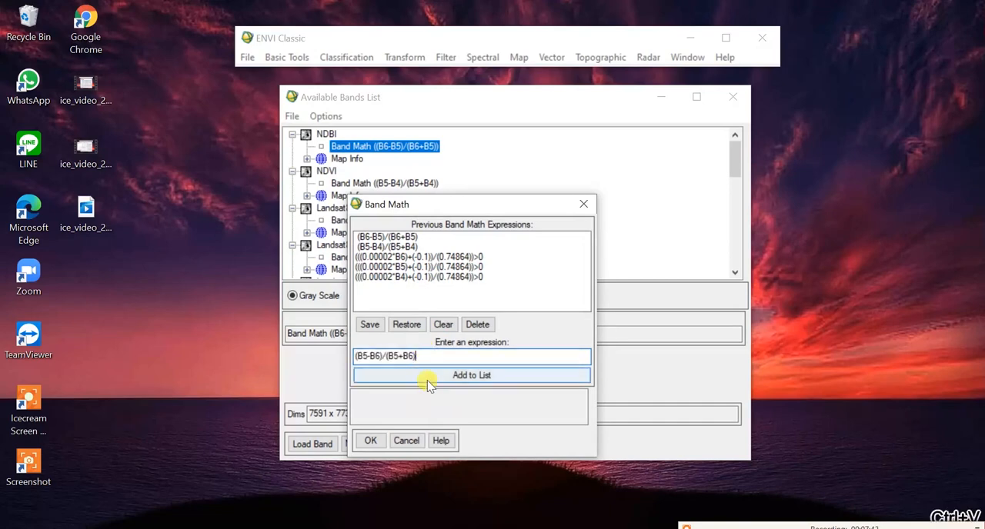
{"action": "left_click", "coordinate": [422, 375]}
{"action": "left_click", "coordinate": [390, 237]}
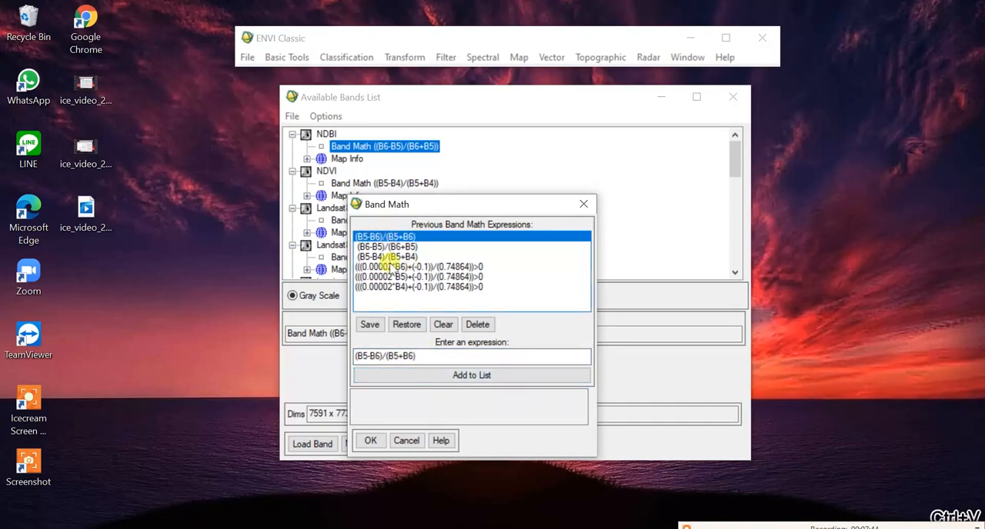
{"action": "left_click", "coordinate": [370, 440]}
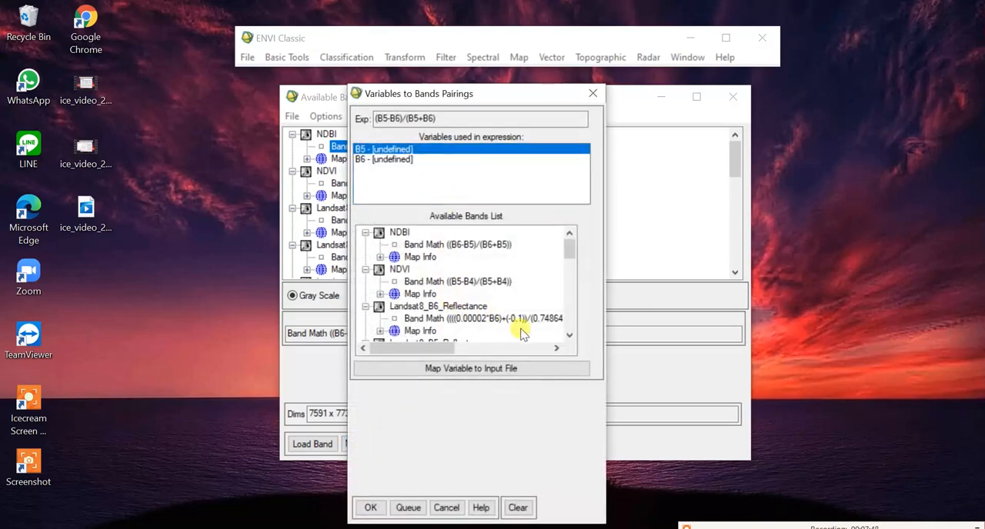
Step: Pair variables B5 and B6 of the (B5-B6)/(B5+B6) expression with the Landsat8_B5_Reflectance and Landsat8_B6_Reflectance bands
{"action": "scroll", "coordinate": [573, 252], "scroll_direction": "down", "scroll_amount": 2}
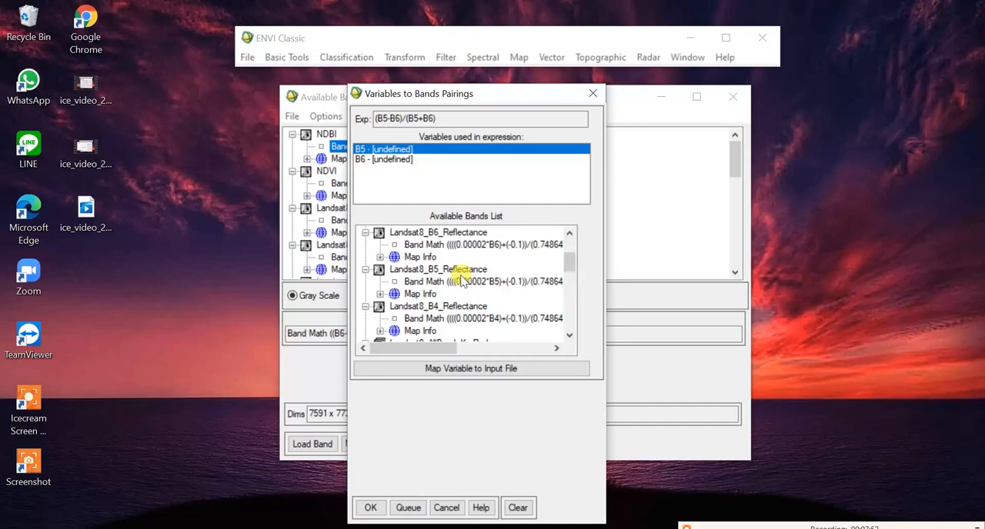
{"action": "left_click", "coordinate": [462, 281]}
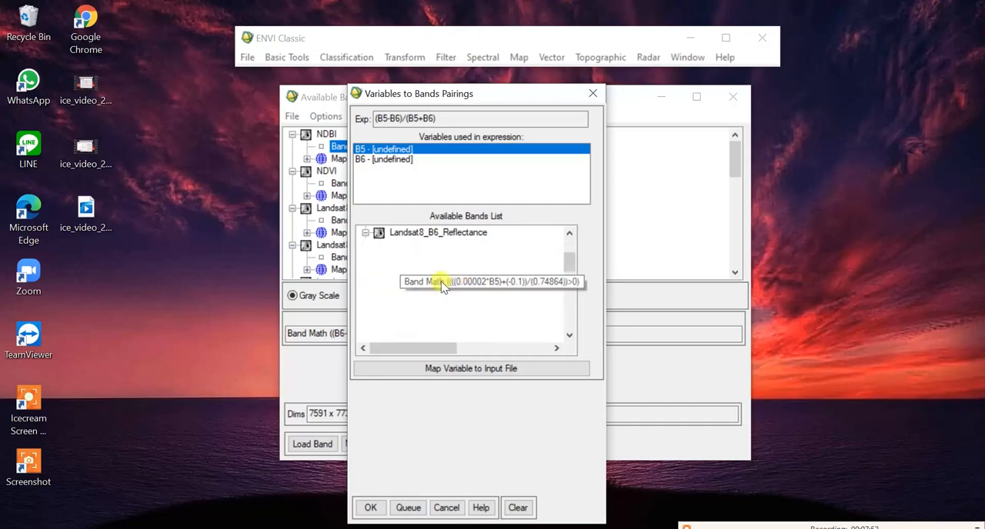
{"action": "left_click", "coordinate": [392, 159]}
{"action": "left_click", "coordinate": [569, 234]}
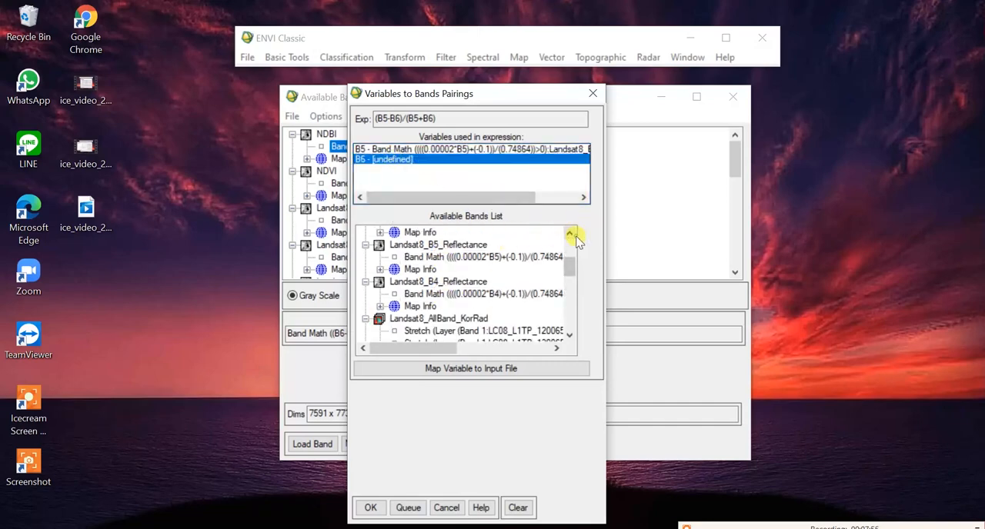
{"action": "left_click", "coordinate": [569, 233]}
{"action": "left_click", "coordinate": [569, 233]}
{"action": "left_click", "coordinate": [569, 233]}
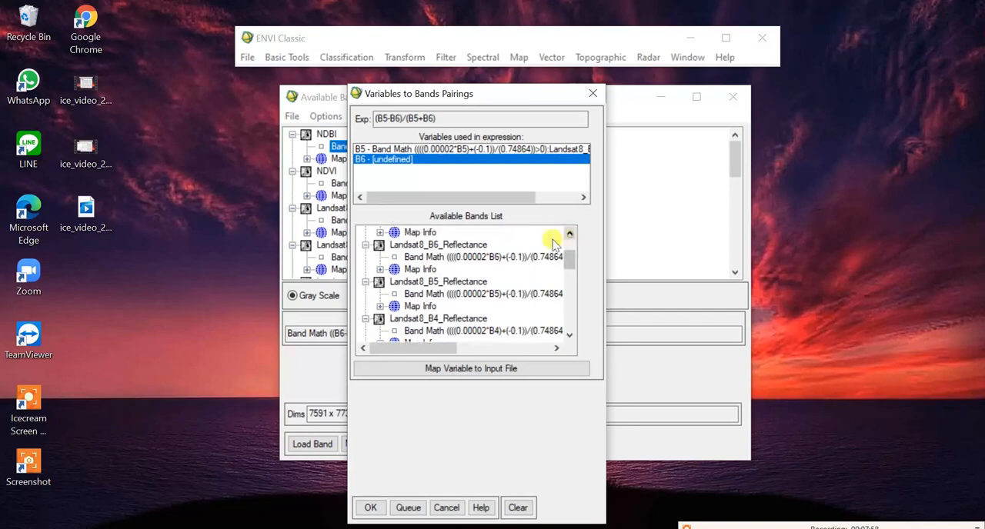
{"action": "left_click", "coordinate": [485, 257]}
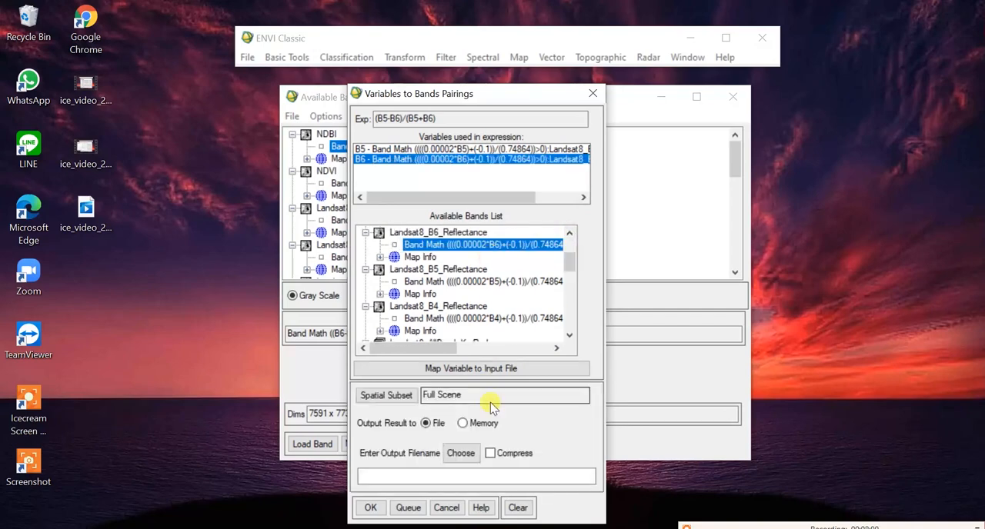
Step: Set the output file to NDWI in the Landsat New folder and run the water index calculation
{"action": "left_click", "coordinate": [462, 454]}
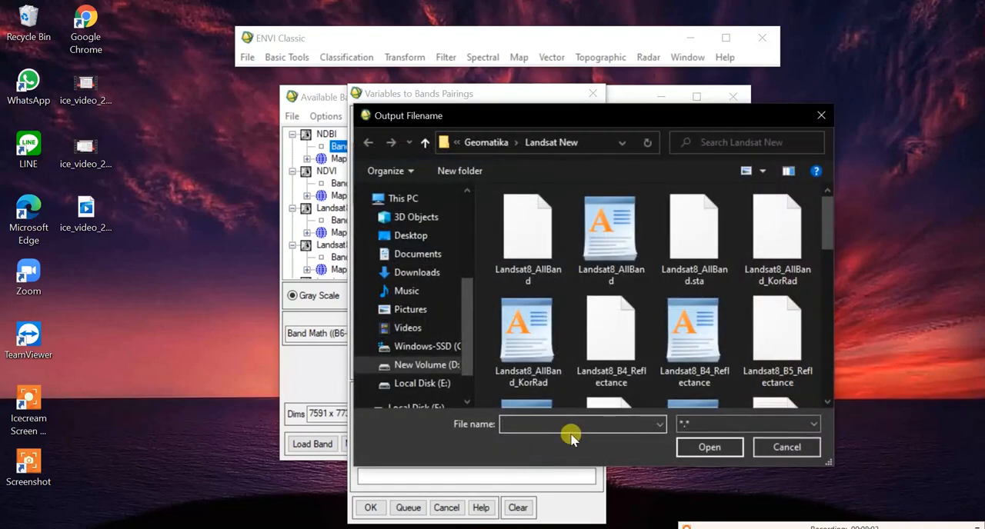
{"action": "type", "text": "NDWI"}
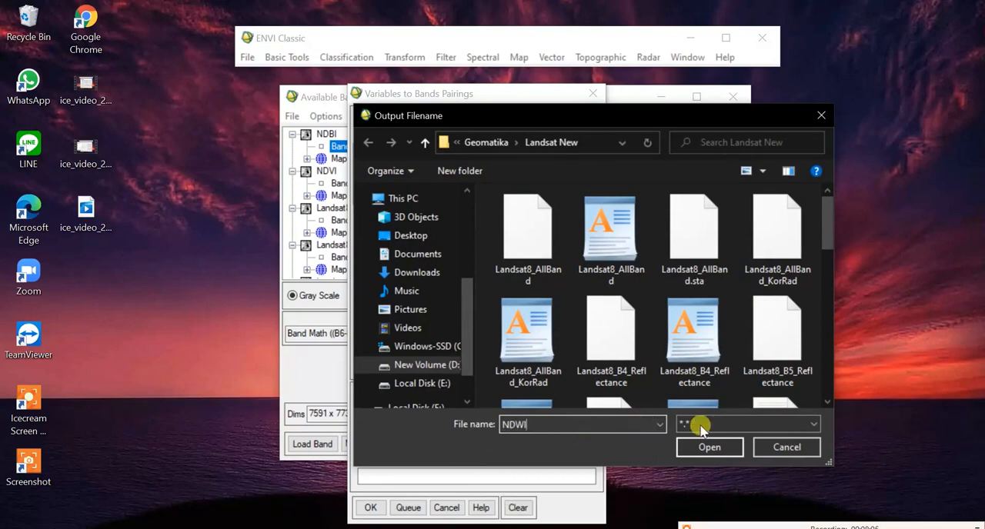
{"action": "left_click", "coordinate": [708, 448]}
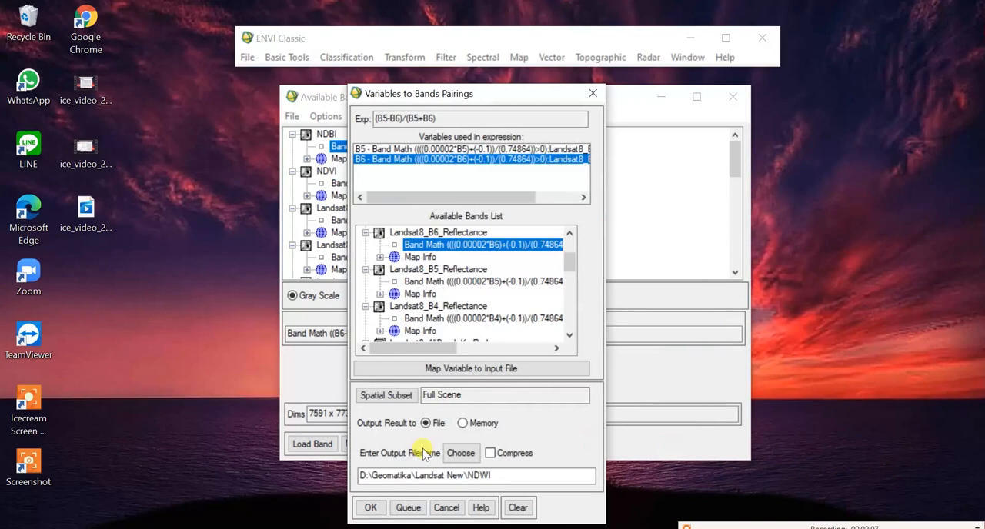
{"action": "left_click", "coordinate": [370, 508]}
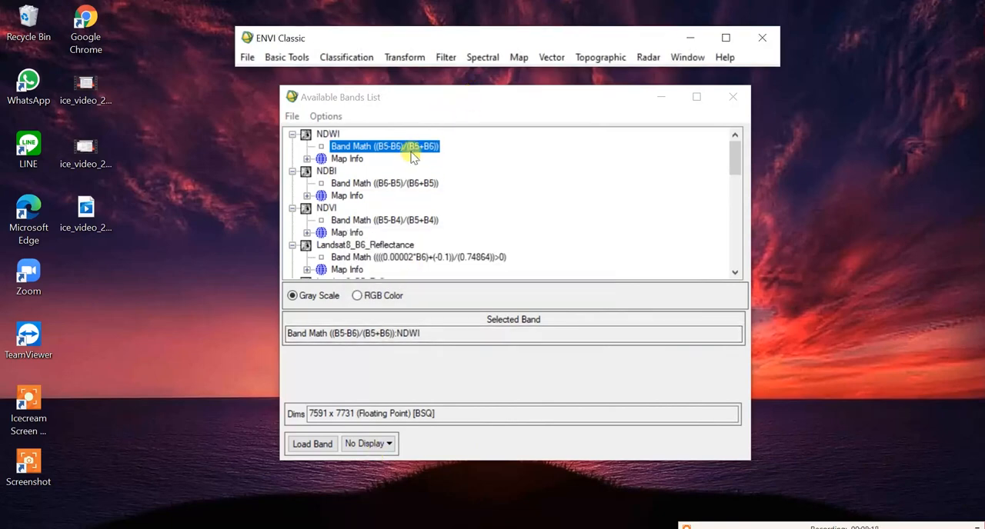
Step: Run Quick Stats on the NDWI band and examine its minimum and maximum
{"action": "right_click", "coordinate": [411, 150]}
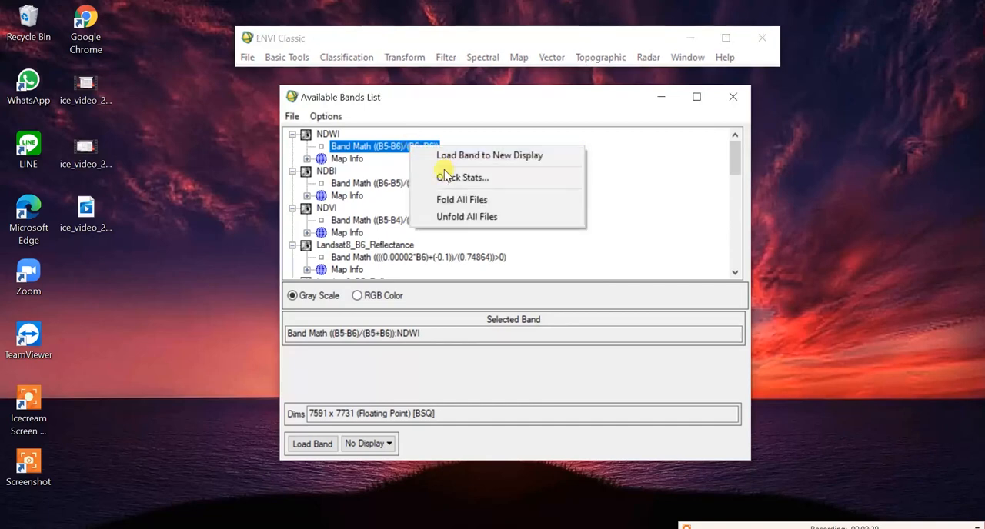
{"action": "left_click", "coordinate": [445, 178]}
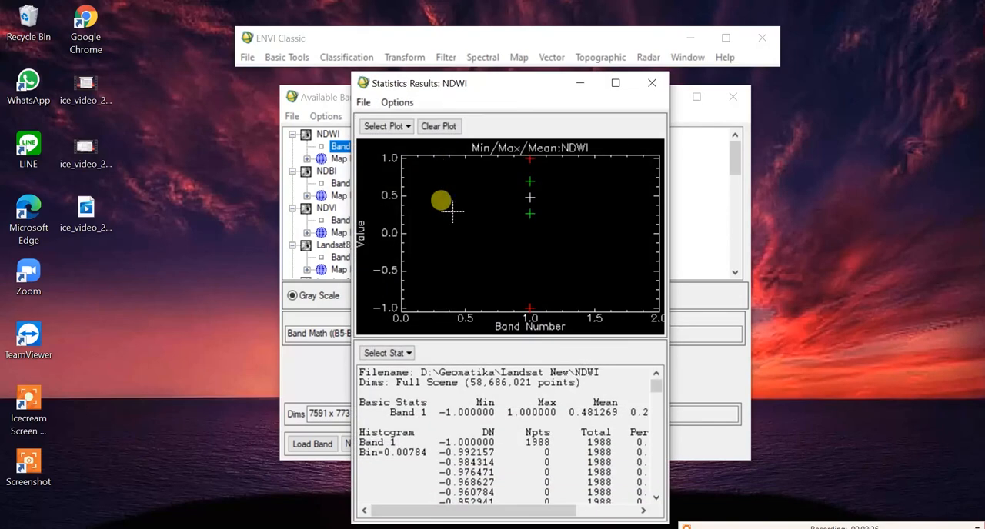
{"action": "left_click_drag", "start_coordinate": [437, 413], "coordinate": [560, 414]}
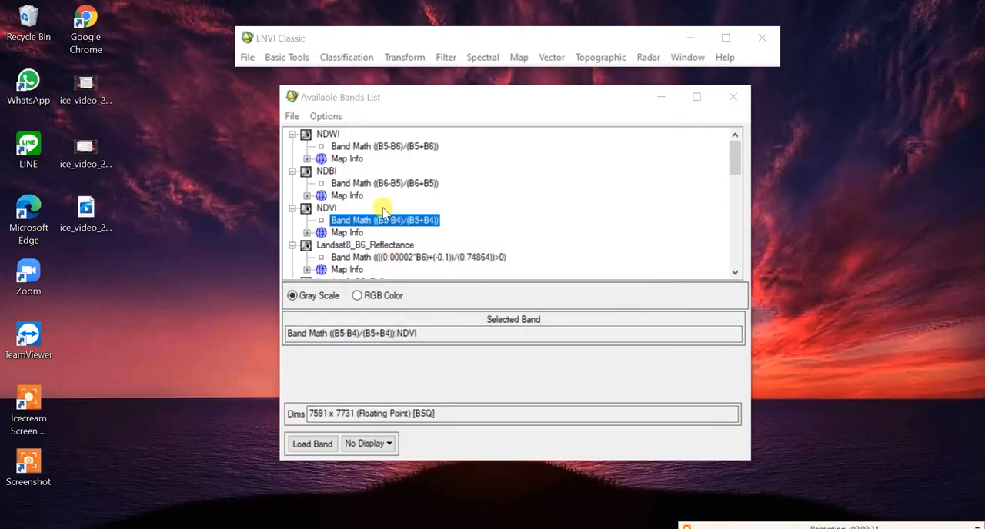
Step: Load the NDVI band in gray scale into a display
{"action": "left_click", "coordinate": [360, 221]}
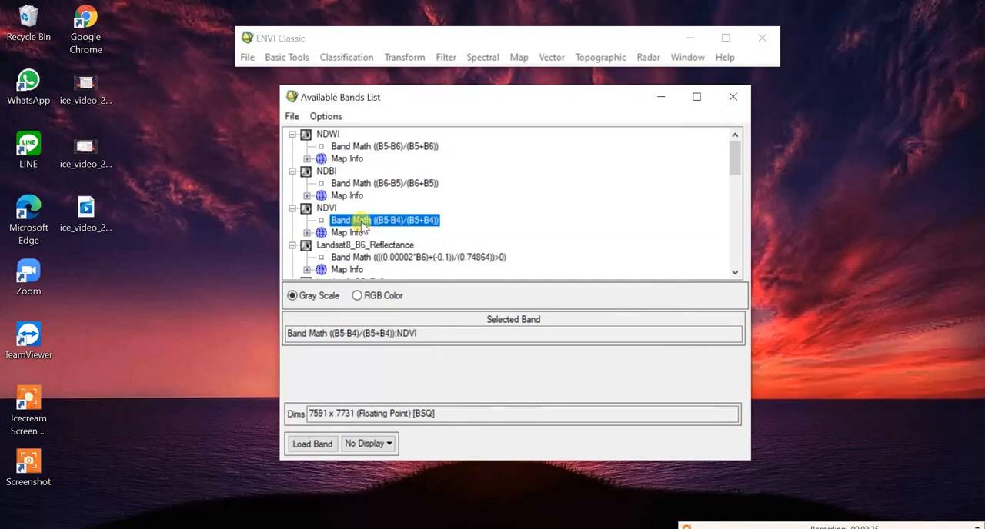
{"action": "left_click", "coordinate": [310, 446]}
Step: Load the NDBI band in gray scale into a new display and bring land areas into view in both displays
{"action": "left_click", "coordinate": [371, 444]}
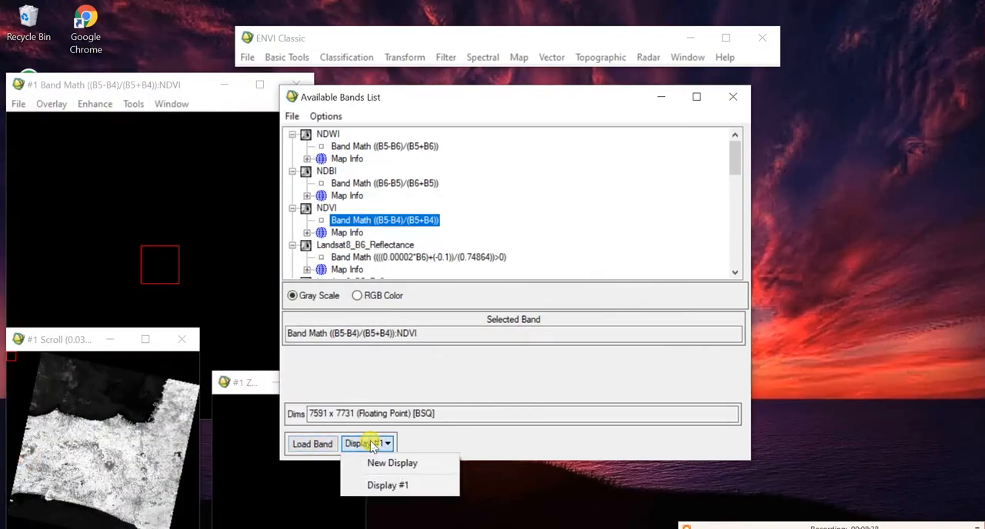
{"action": "left_click", "coordinate": [416, 463]}
{"action": "left_click", "coordinate": [361, 183]}
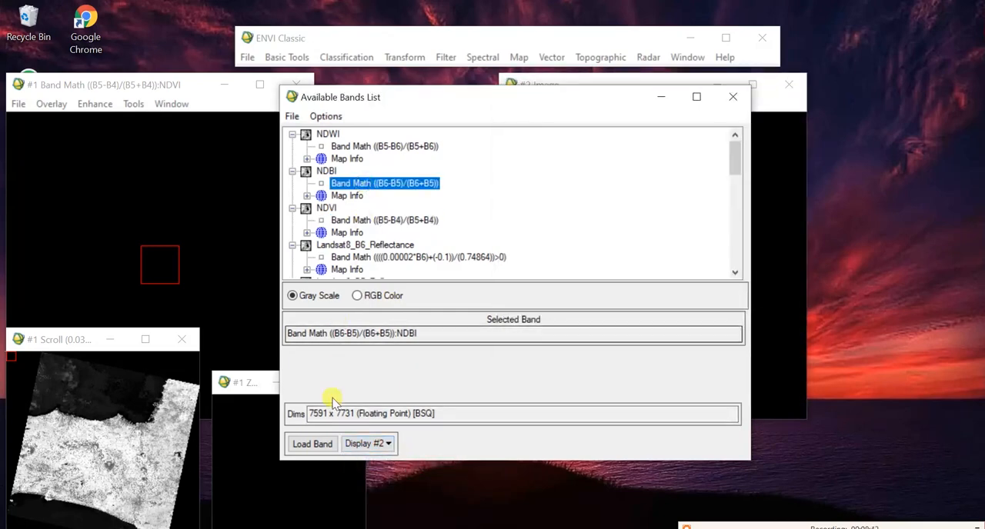
{"action": "left_click", "coordinate": [311, 444]}
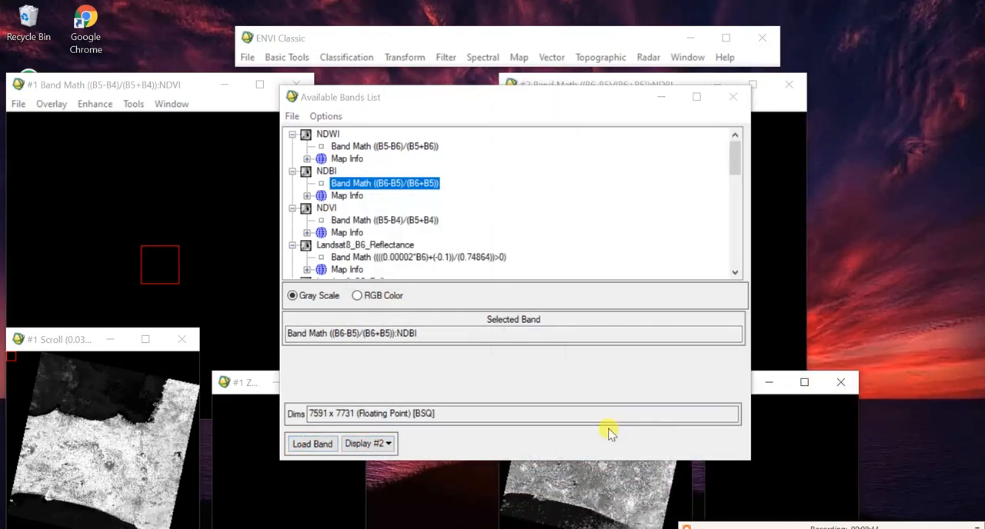
{"action": "left_click", "coordinate": [577, 485]}
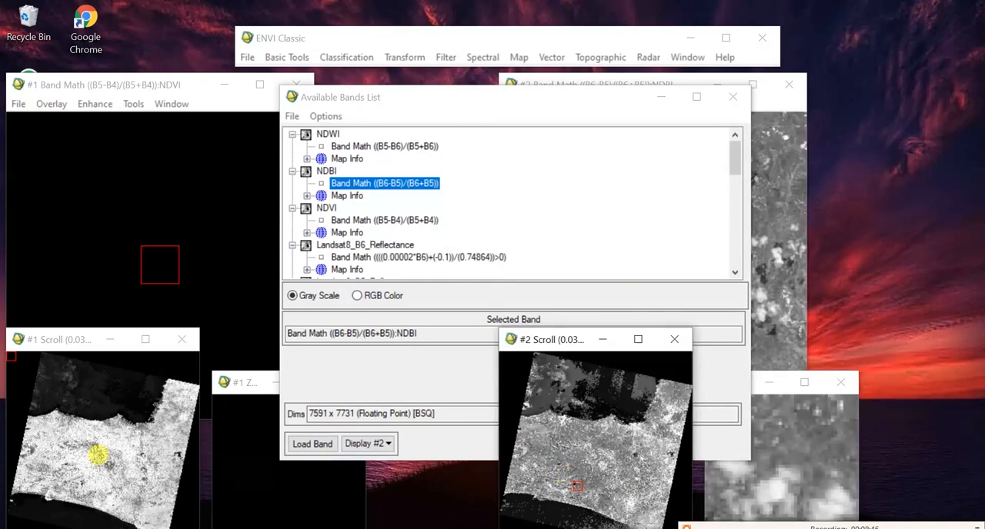
{"action": "left_click", "coordinate": [92, 448]}
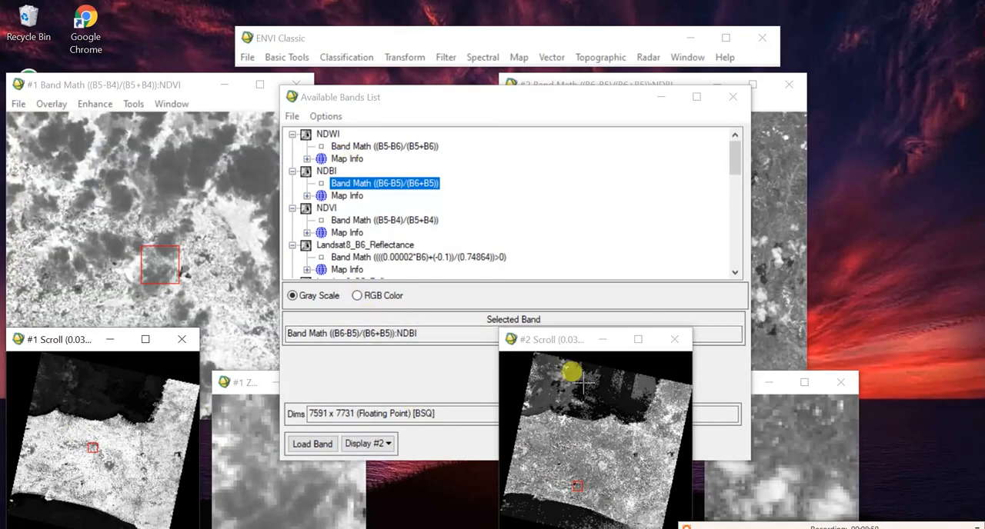
Step: Load the NDWI band in gray scale into another new display
{"action": "left_click", "coordinate": [541, 108]}
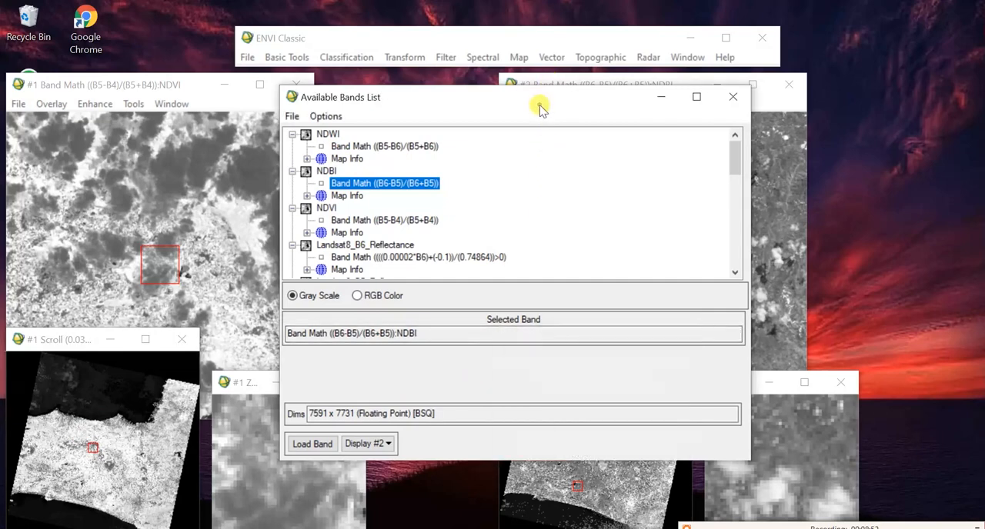
{"action": "left_click", "coordinate": [377, 443]}
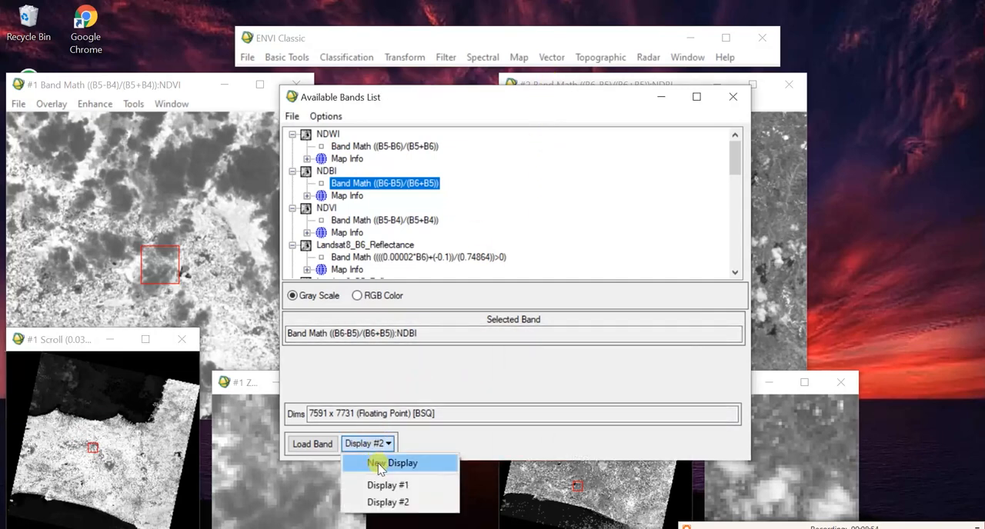
{"action": "left_click", "coordinate": [379, 465]}
{"action": "left_click", "coordinate": [345, 146]}
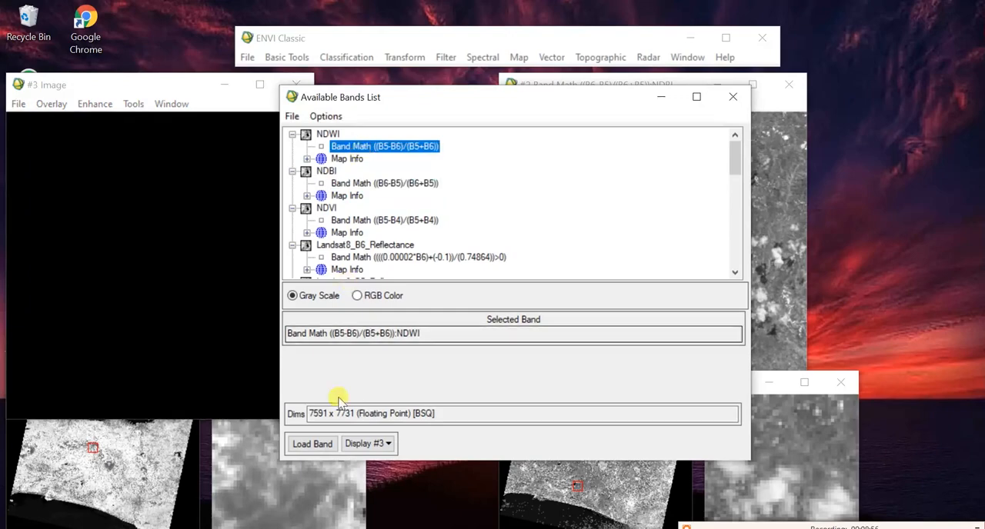
{"action": "left_click", "coordinate": [313, 444]}
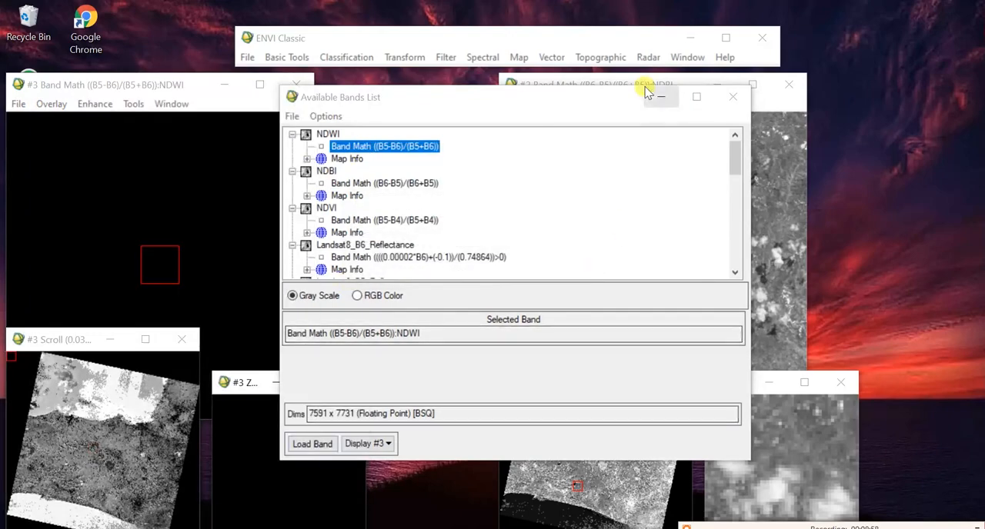
Step: Minimize the Available Bands List and arrange the NDVI, NDBI and NDWI displays side by side
{"action": "left_click", "coordinate": [655, 94]}
{"action": "left_click_drag", "start_coordinate": [185, 86], "coordinate": [846, 89]}
{"action": "left_click_drag", "start_coordinate": [625, 88], "coordinate": [449, 89]}
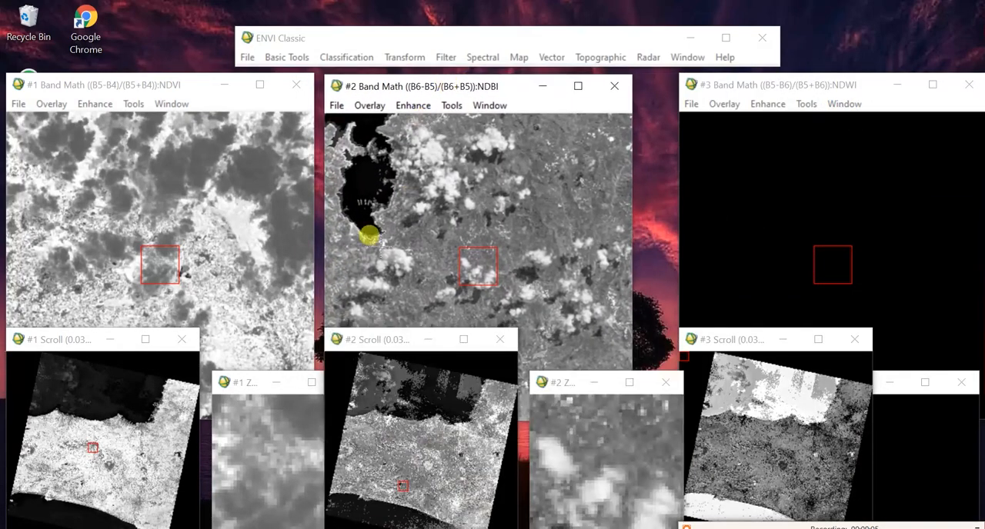
Step: Link Displays #1, #2 and #3 geographically
{"action": "right_click", "coordinate": [219, 263]}
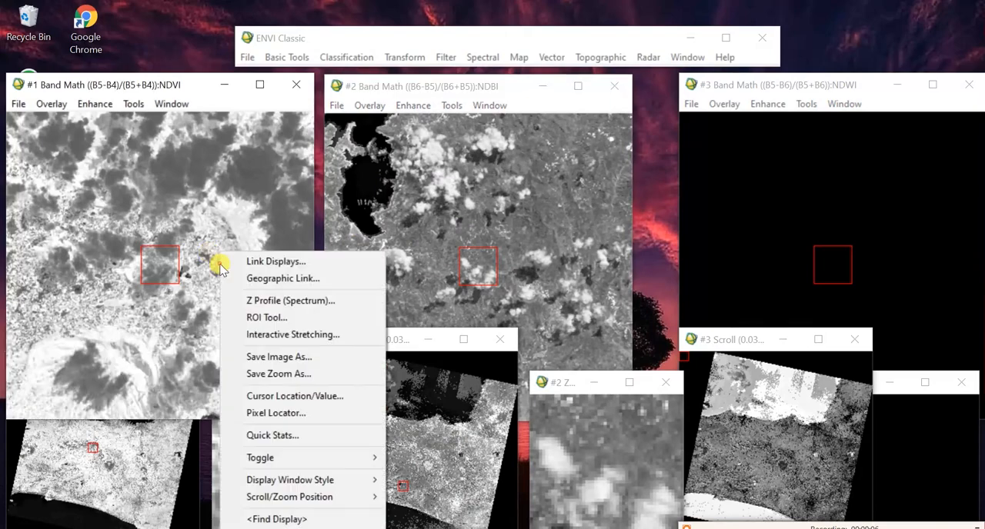
{"action": "left_click", "coordinate": [282, 279]}
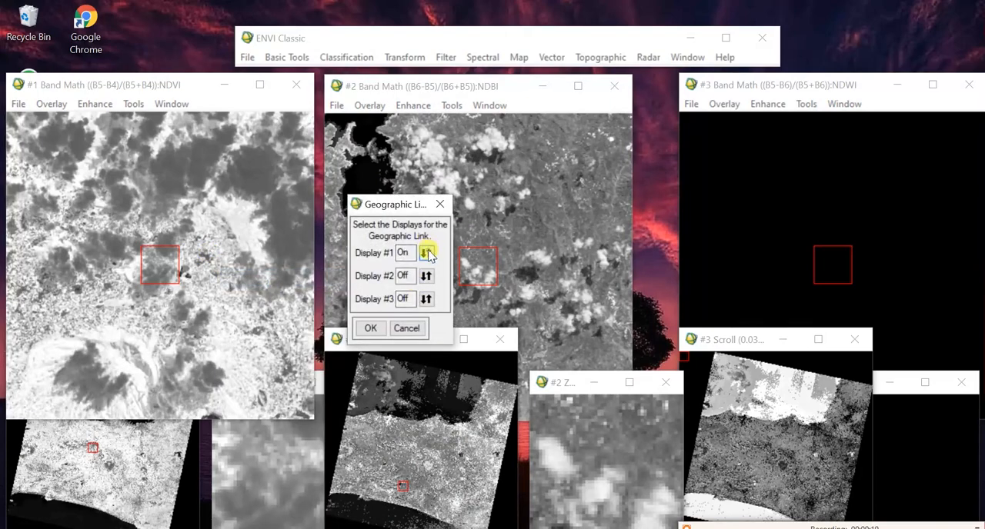
{"action": "left_click", "coordinate": [370, 329]}
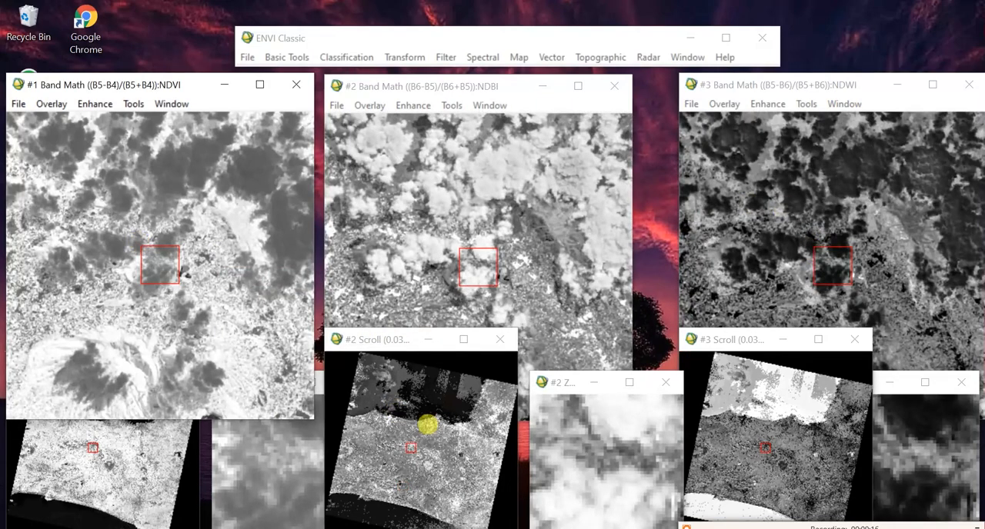
Step: Compare NDVI, NDBI and NDWI in the linked displays along the northern coast, over inland areas and in the southern sea
{"action": "left_click", "coordinate": [395, 435]}
{"action": "left_click", "coordinate": [393, 414]}
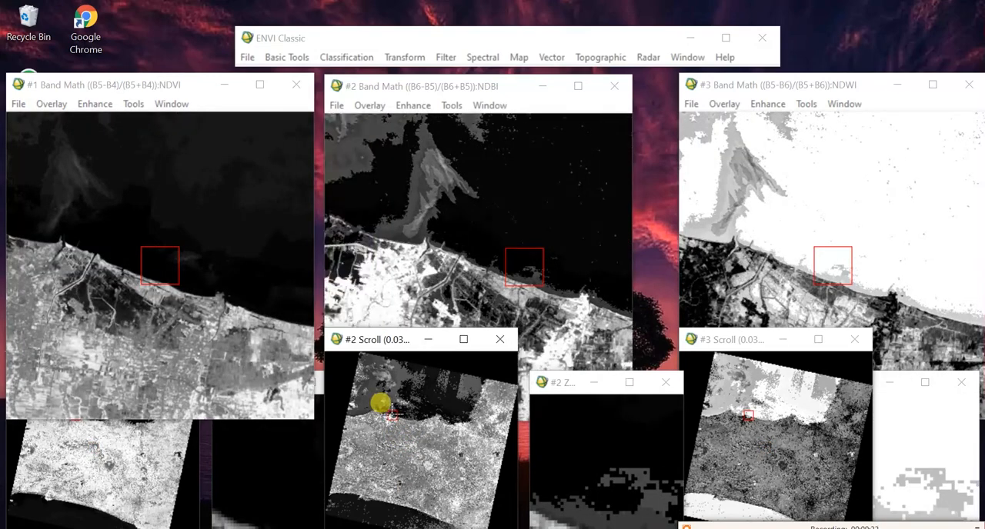
{"action": "right_click", "coordinate": [388, 409]}
{"action": "left_click", "coordinate": [382, 416]}
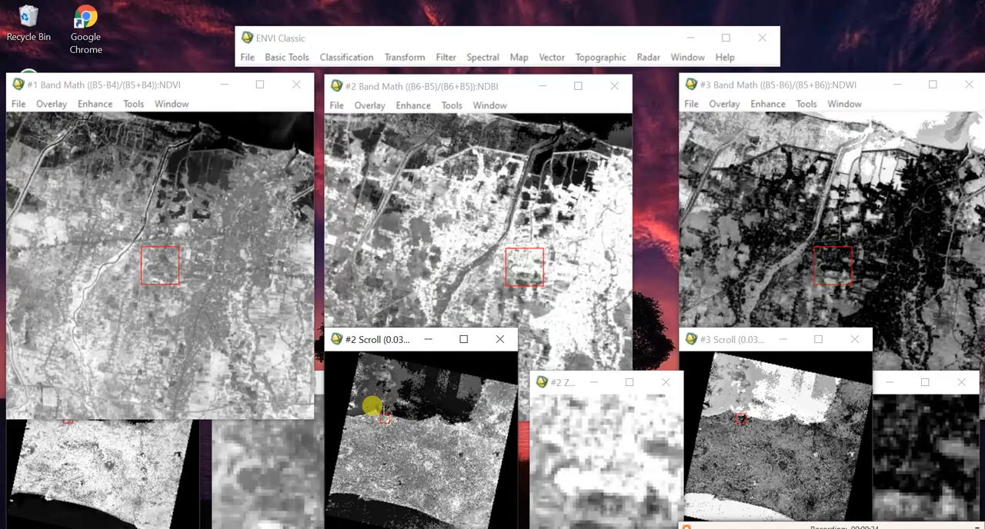
{"action": "left_click_drag", "start_coordinate": [375, 415], "coordinate": [436, 438]}
{"action": "right_click", "coordinate": [397, 469]}
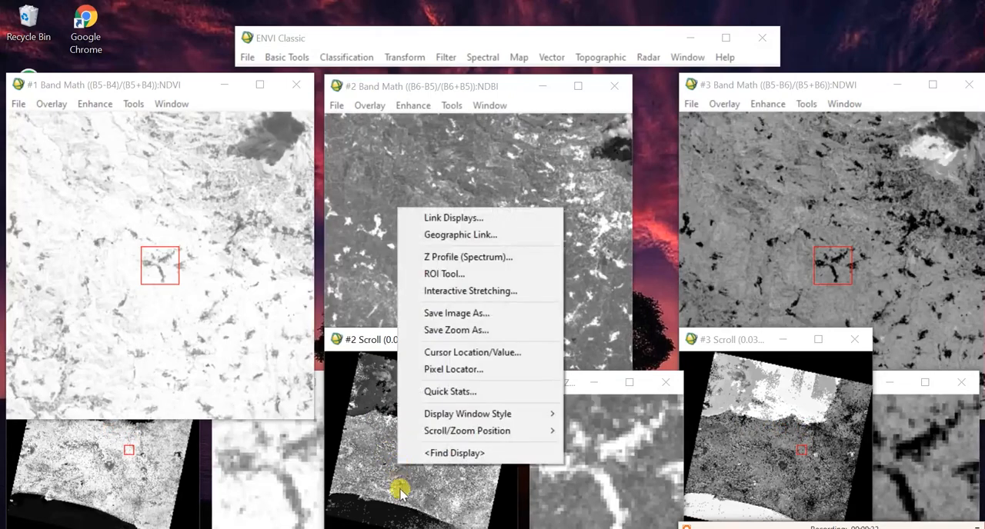
{"action": "left_click", "coordinate": [384, 500]}
{"action": "left_click", "coordinate": [384, 503]}
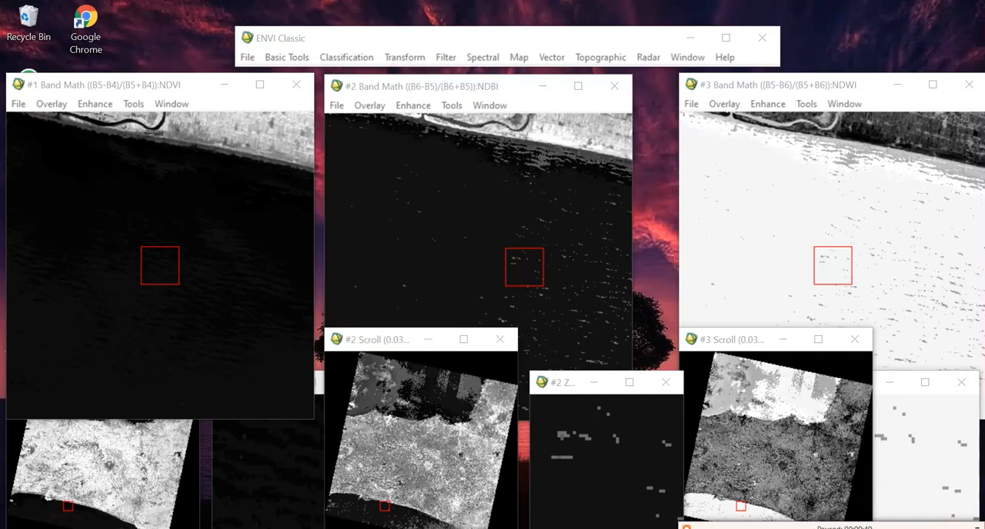
Step: Close the index displays, reload only the NDVI band in gray scale, and show the northern coast
{"action": "left_click", "coordinate": [968, 84]}
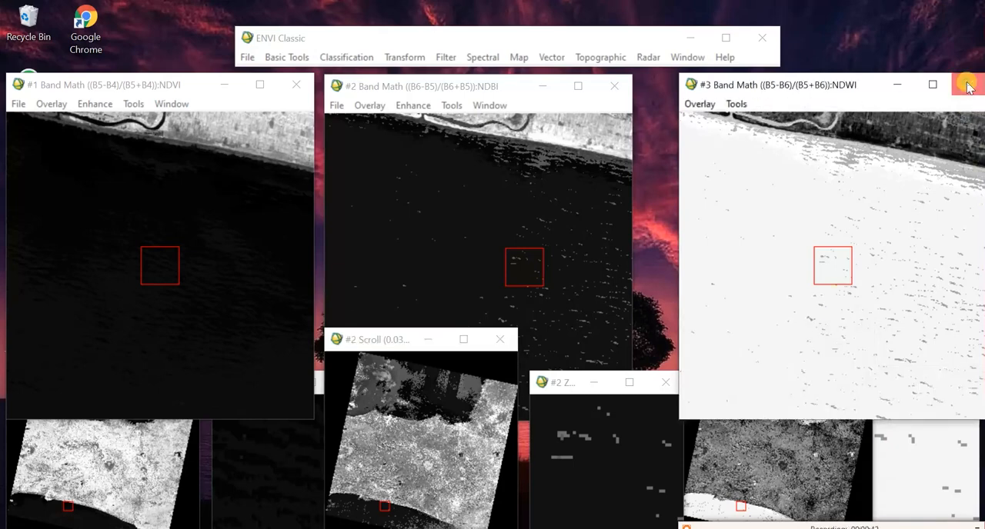
{"action": "left_click", "coordinate": [614, 87]}
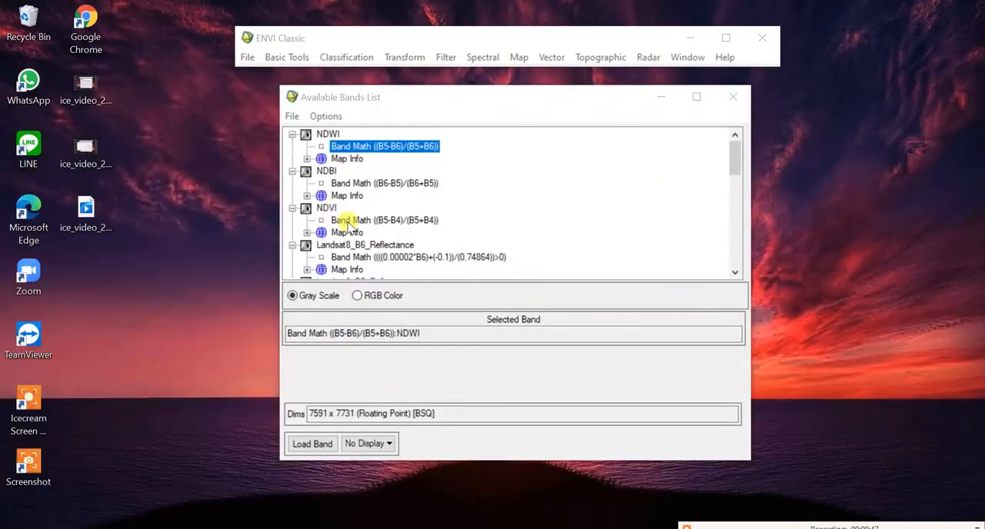
{"action": "left_click", "coordinate": [344, 220]}
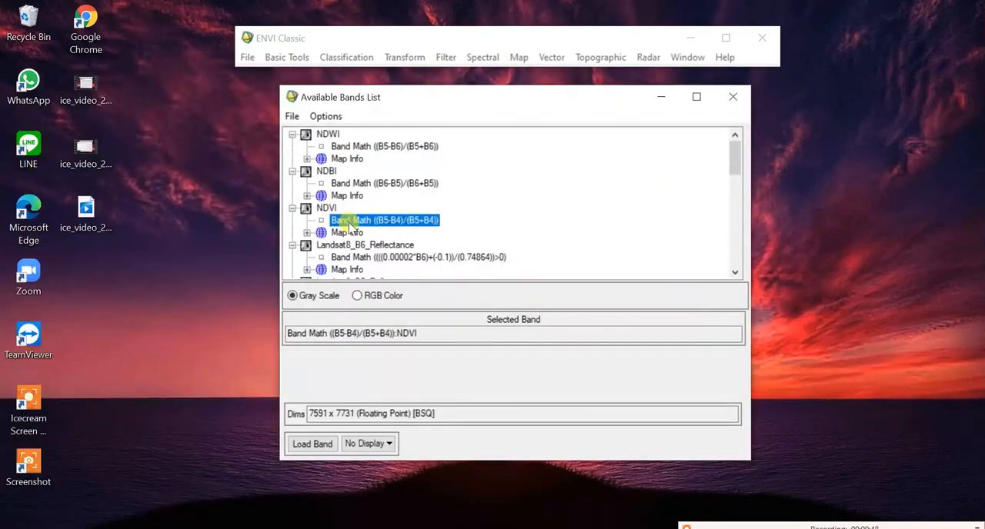
{"action": "left_click", "coordinate": [312, 443]}
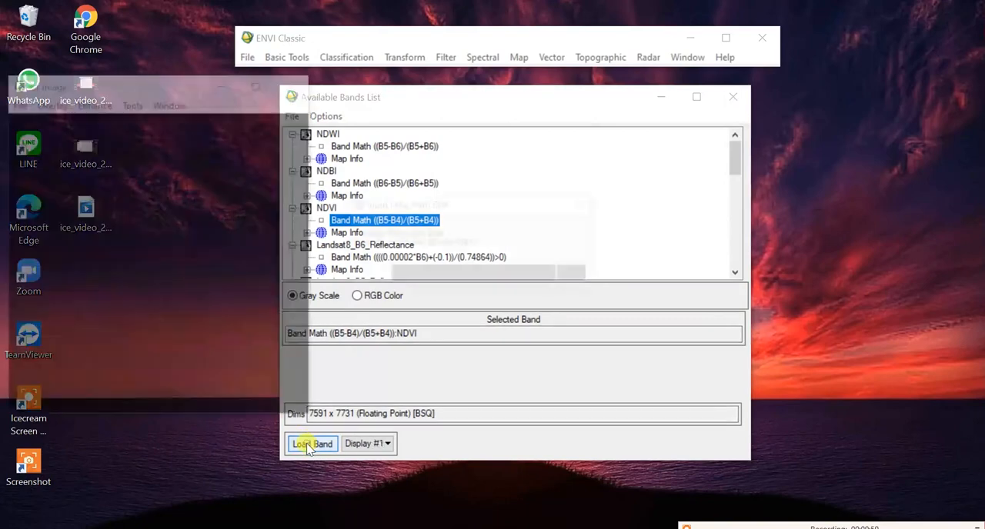
{"action": "left_click", "coordinate": [660, 99]}
{"action": "left_click_drag", "start_coordinate": [181, 86], "coordinate": [378, 87]}
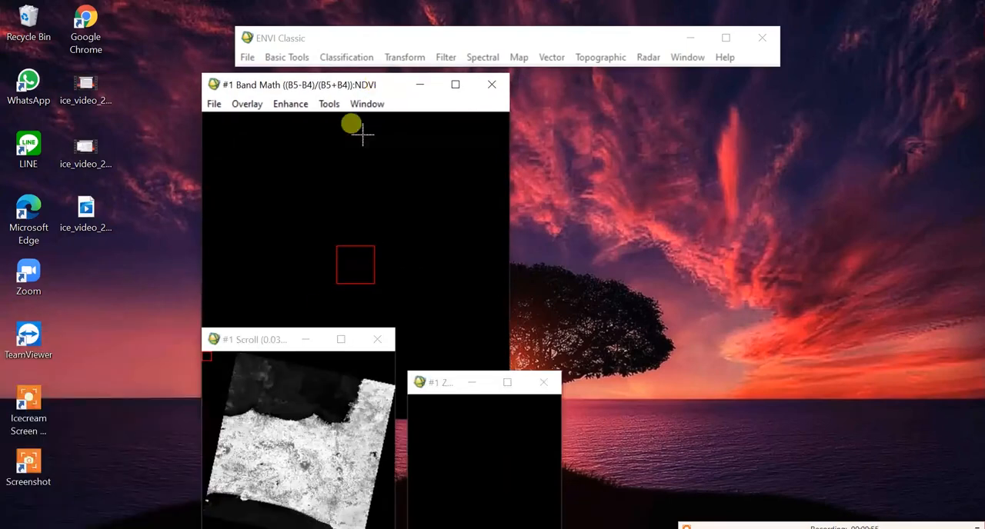
{"action": "left_click", "coordinate": [299, 420]}
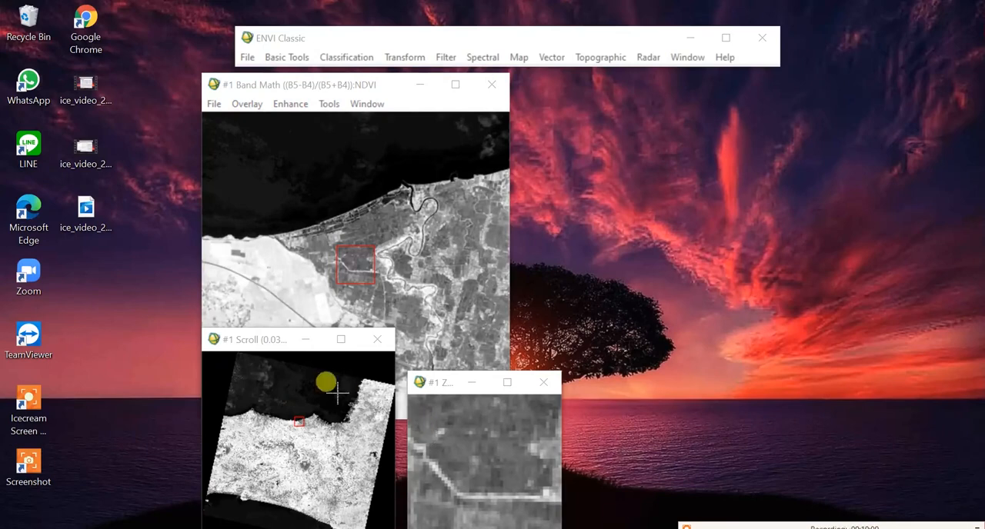
Step: Start a Density Slice on the NDVI band of the display
{"action": "left_click", "coordinate": [330, 104]}
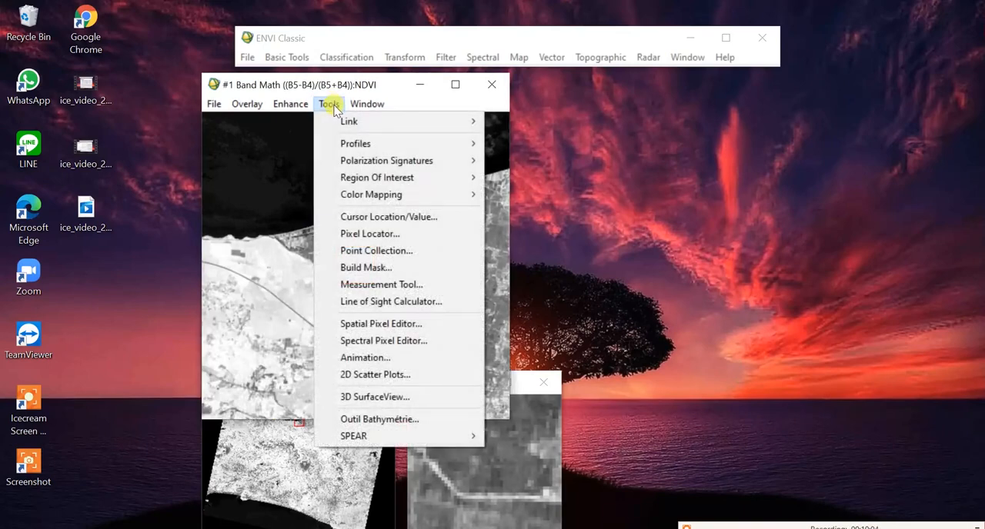
{"action": "mouse_move", "coordinate": [370, 194]}
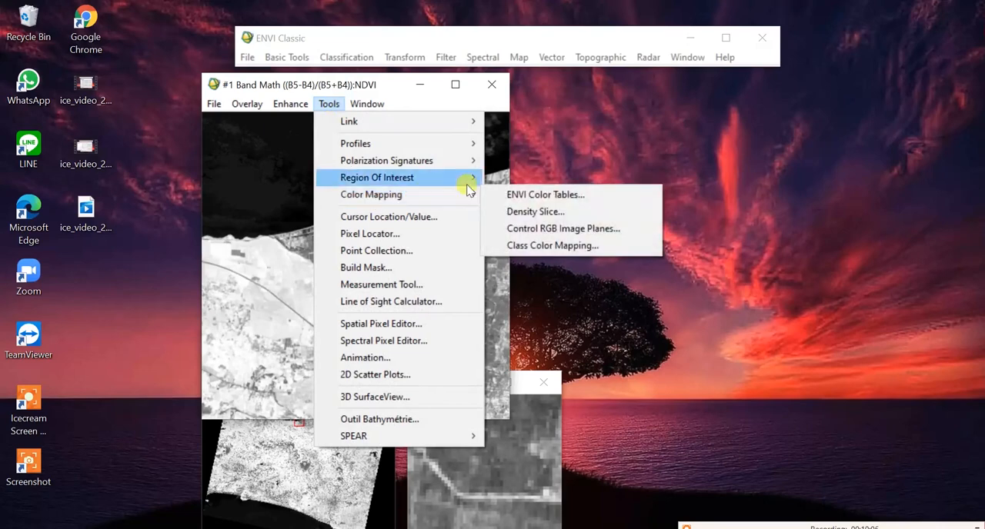
{"action": "left_click", "coordinate": [517, 212]}
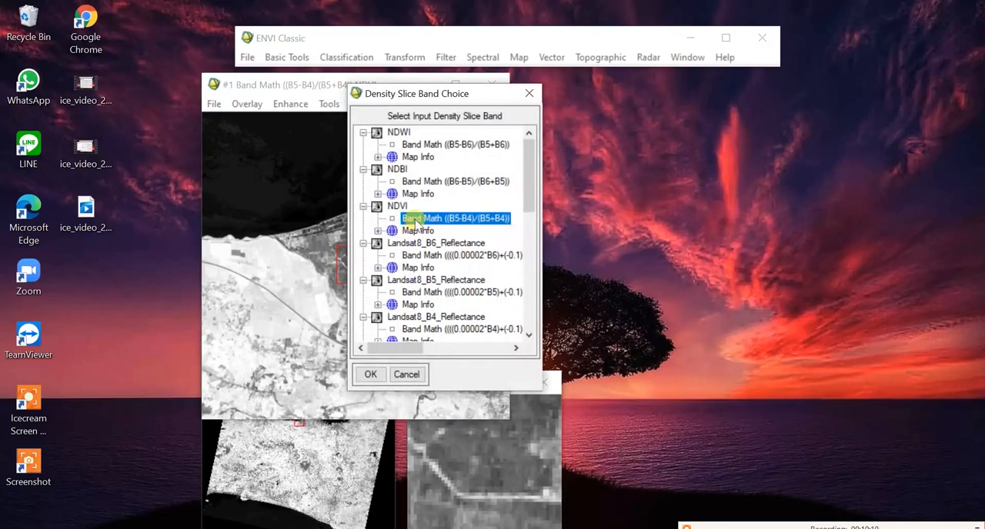
{"action": "left_click_drag", "start_coordinate": [438, 99], "coordinate": [628, 79]}
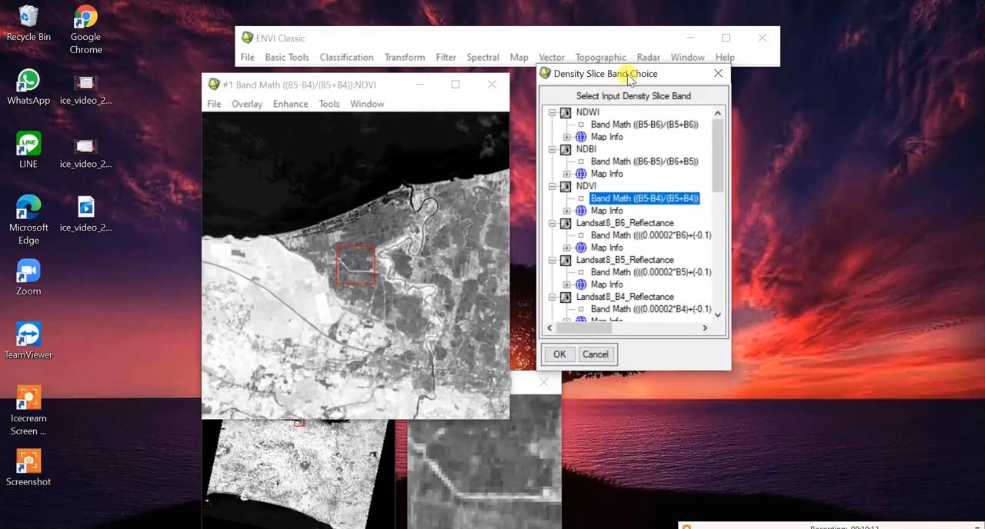
{"action": "left_click", "coordinate": [557, 354]}
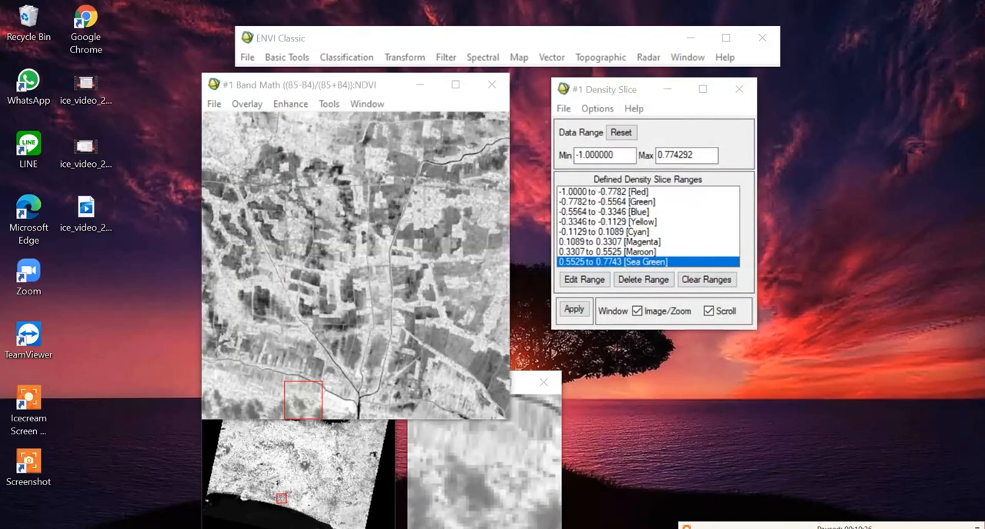
Step: Clear all default density slice ranges and set the data range maximum to 1.0
{"action": "left_click", "coordinate": [643, 281]}
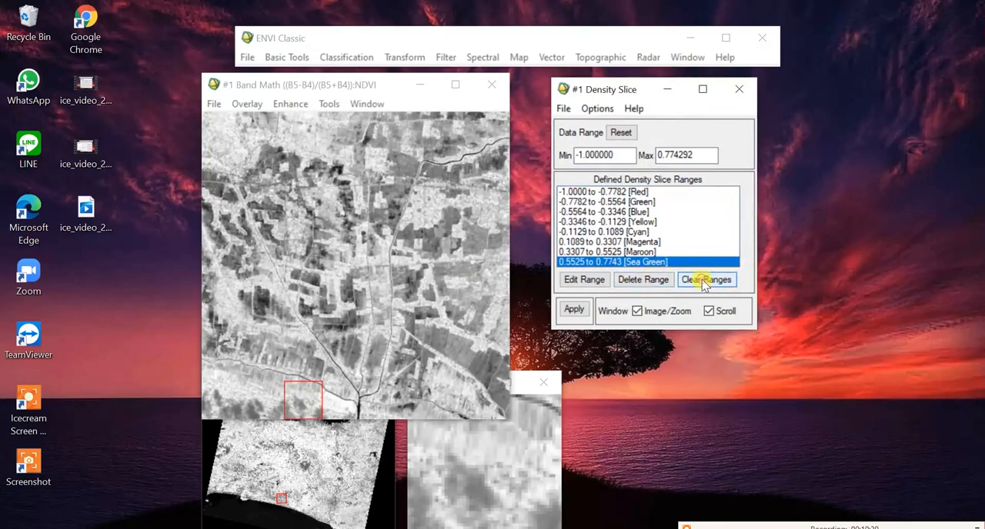
{"action": "left_click", "coordinate": [649, 221]}
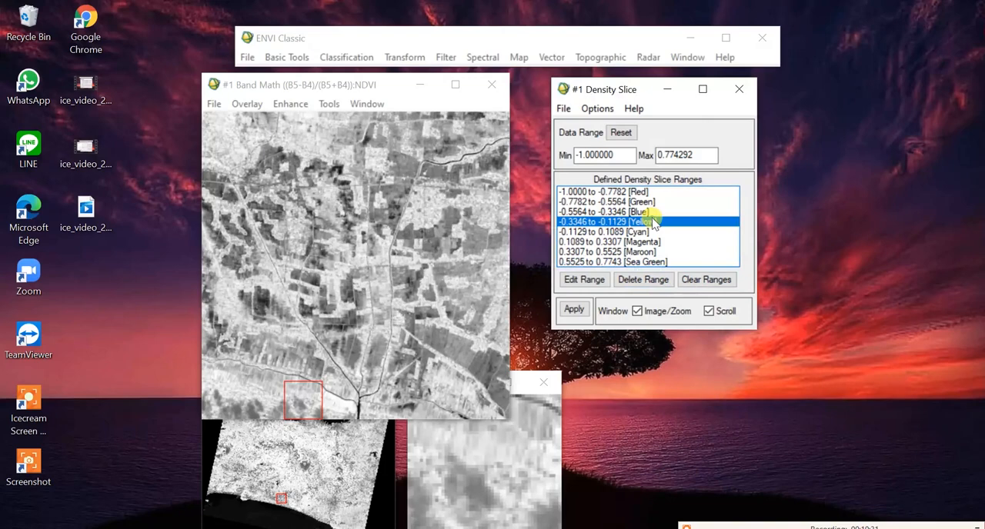
{"action": "left_click", "coordinate": [702, 281]}
{"action": "left_click_drag", "start_coordinate": [700, 156], "coordinate": [659, 155]}
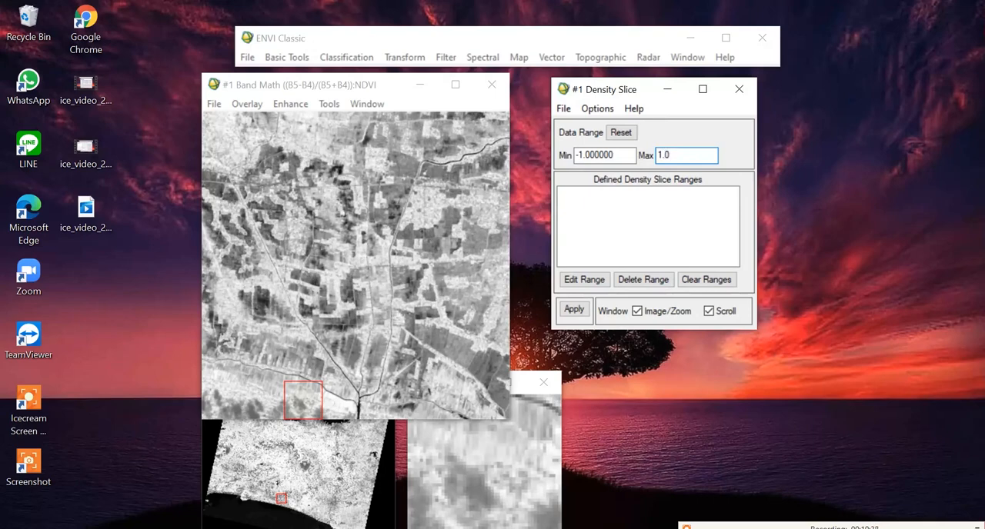
Step: Add one red density slice range from -1 to 0
{"action": "left_click", "coordinate": [584, 109]}
{"action": "left_click", "coordinate": [593, 127]}
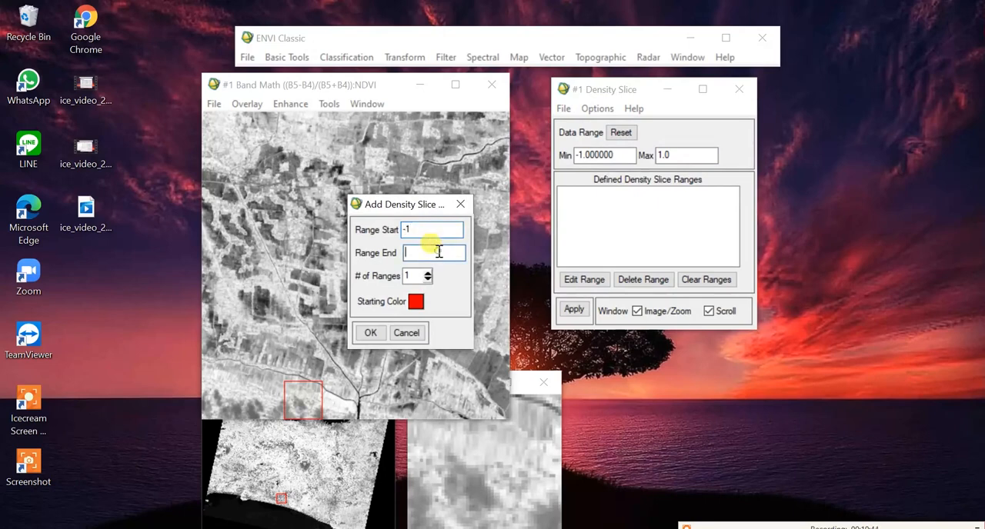
{"action": "left_click", "coordinate": [370, 333]}
Step: Add one Thistle2 density slice range from 0 to 1 and apply the defined ranges to the NDVI display
{"action": "left_click", "coordinate": [592, 110]}
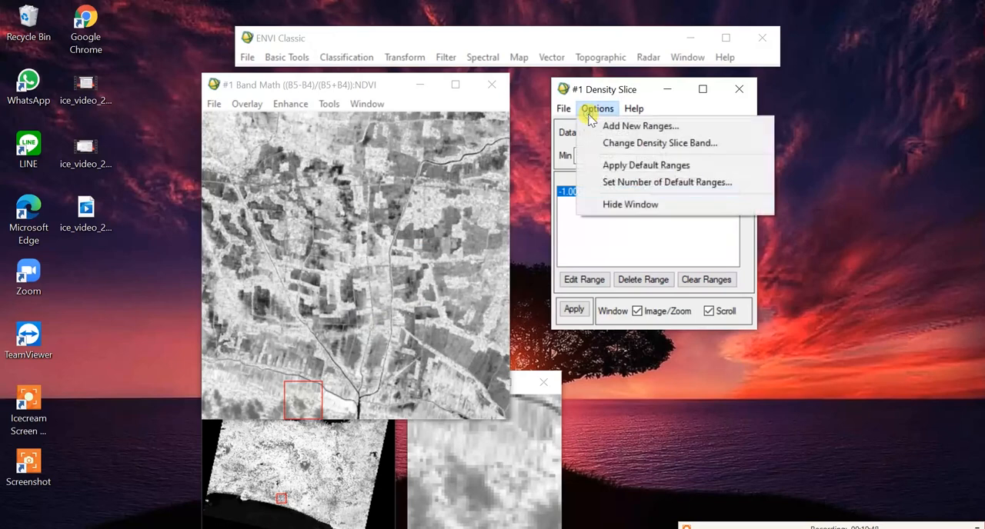
{"action": "left_click", "coordinate": [601, 129]}
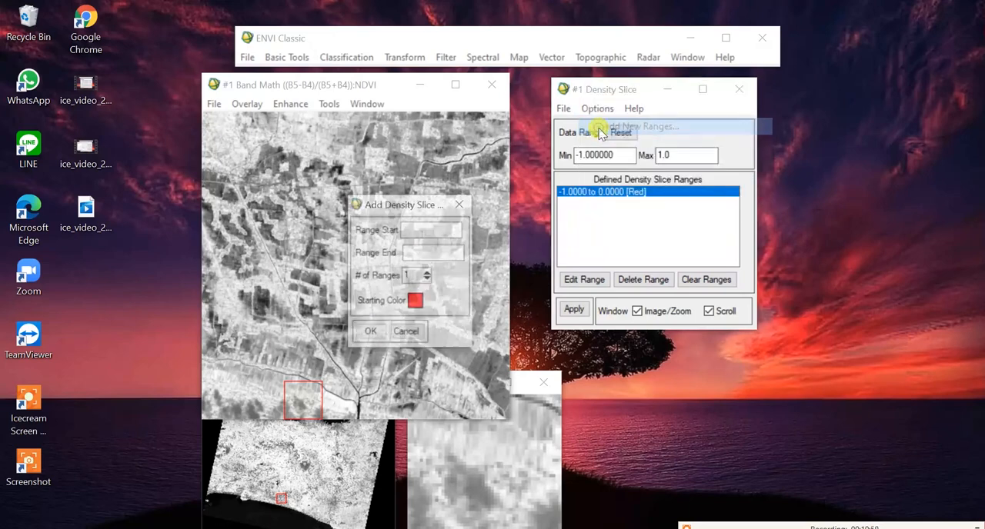
{"action": "left_click", "coordinate": [421, 229]}
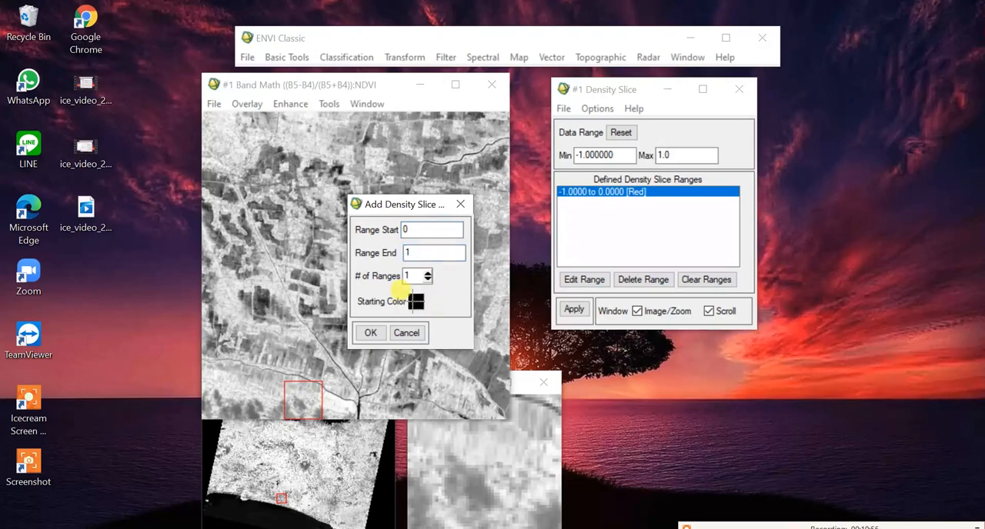
{"action": "left_click", "coordinate": [370, 334]}
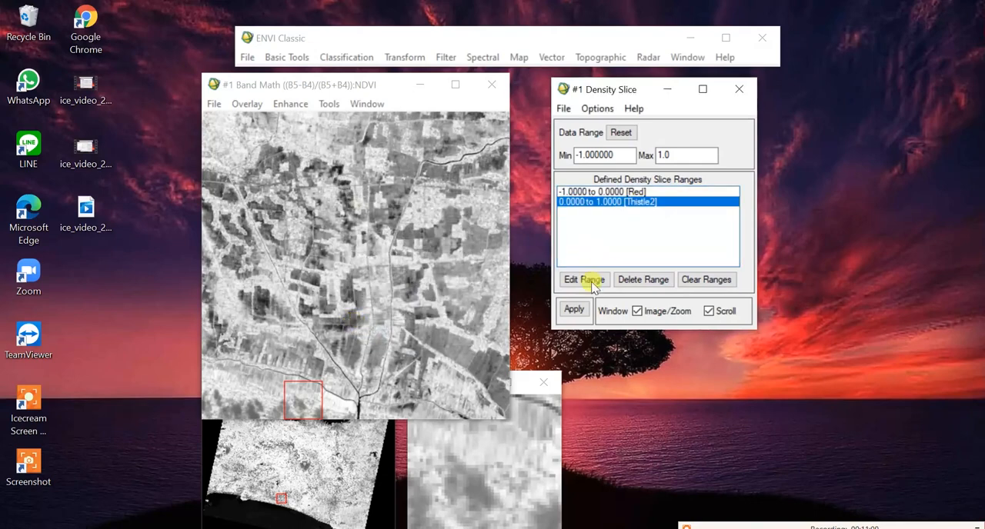
{"action": "left_click", "coordinate": [574, 310]}
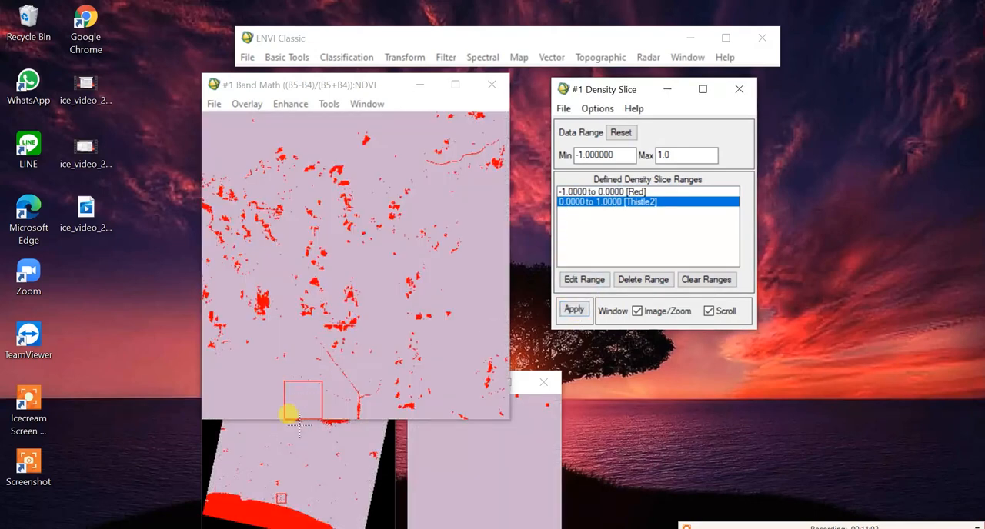
Step: Show the northern coast in the sliced NDVI display and move the Scroll and Zoom windows clear of the main image
{"action": "left_click", "coordinate": [279, 498]}
{"action": "left_click_drag", "start_coordinate": [279, 499], "coordinate": [327, 419]}
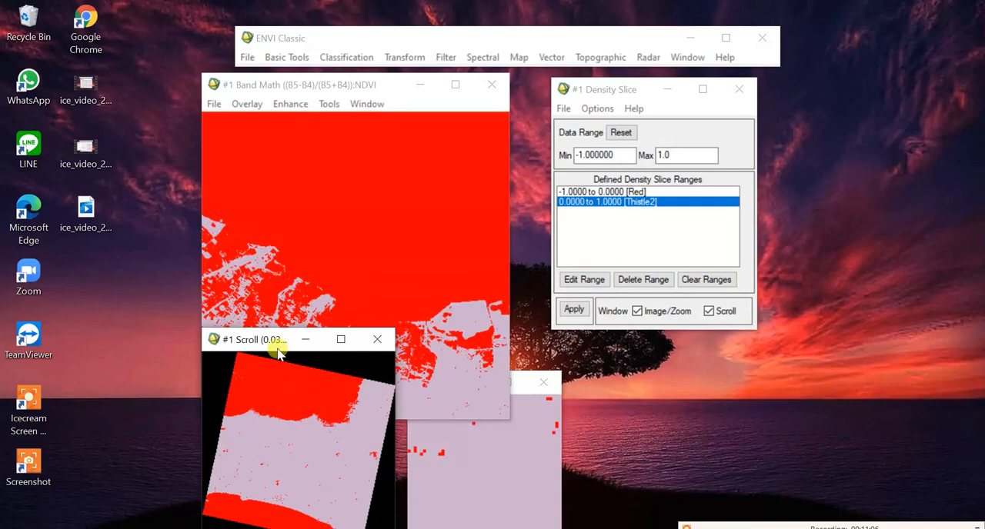
{"action": "left_click_drag", "start_coordinate": [275, 341], "coordinate": [90, 349]}
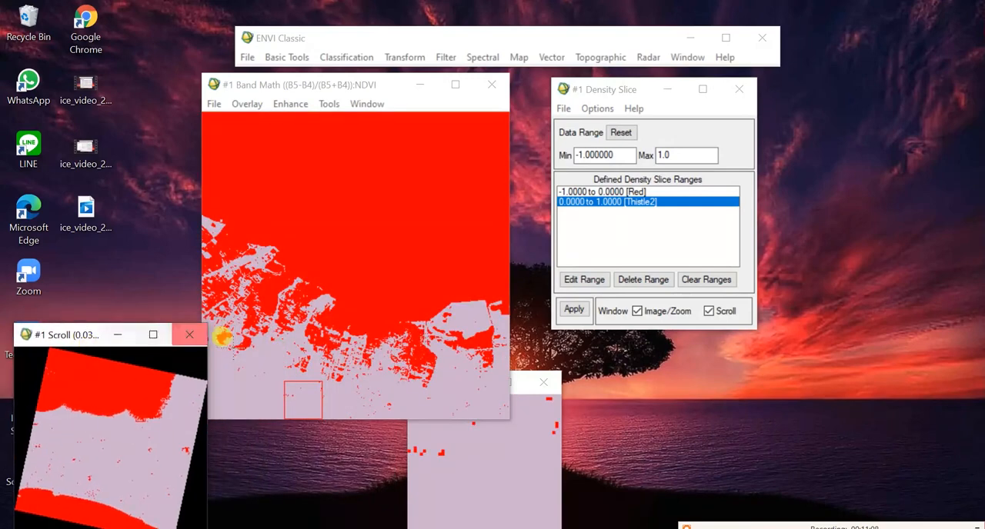
{"action": "left_click_drag", "start_coordinate": [302, 394], "coordinate": [237, 286]}
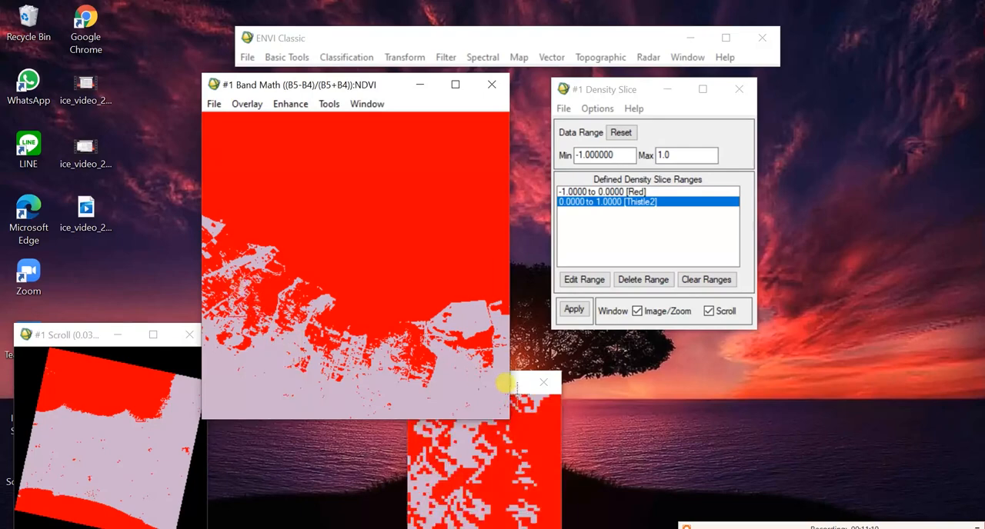
{"action": "left_click_drag", "start_coordinate": [508, 384], "coordinate": [521, 387]}
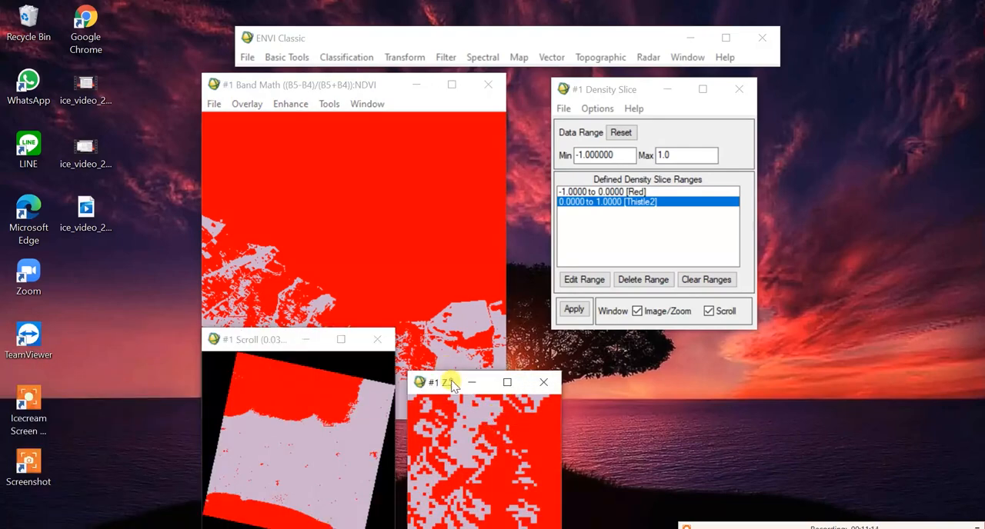
{"action": "left_click_drag", "start_coordinate": [452, 384], "coordinate": [562, 366]}
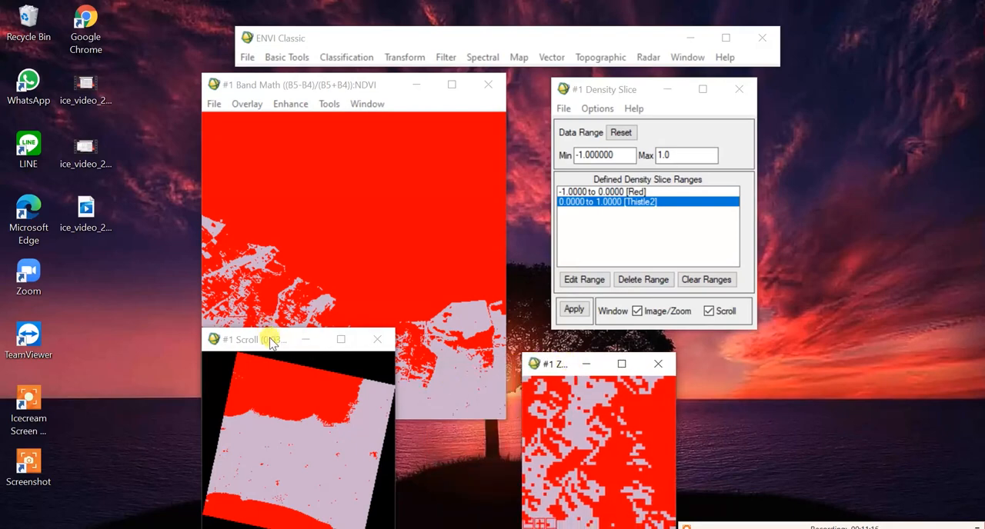
{"action": "left_click_drag", "start_coordinate": [269, 343], "coordinate": [77, 338]}
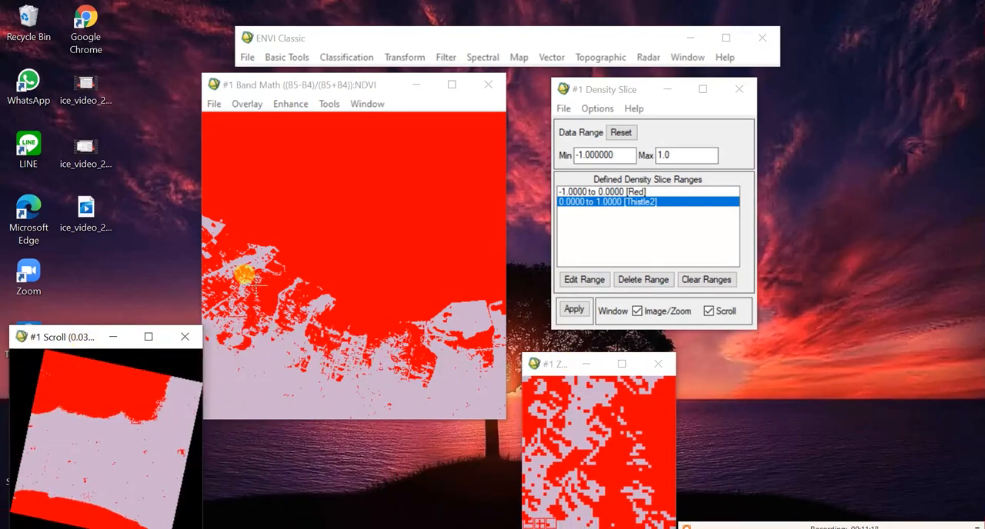
Step: Examine the sliced NDVI classes along the northern coast, in the southern inland area and on the northeastern coast
{"action": "left_click", "coordinate": [317, 324]}
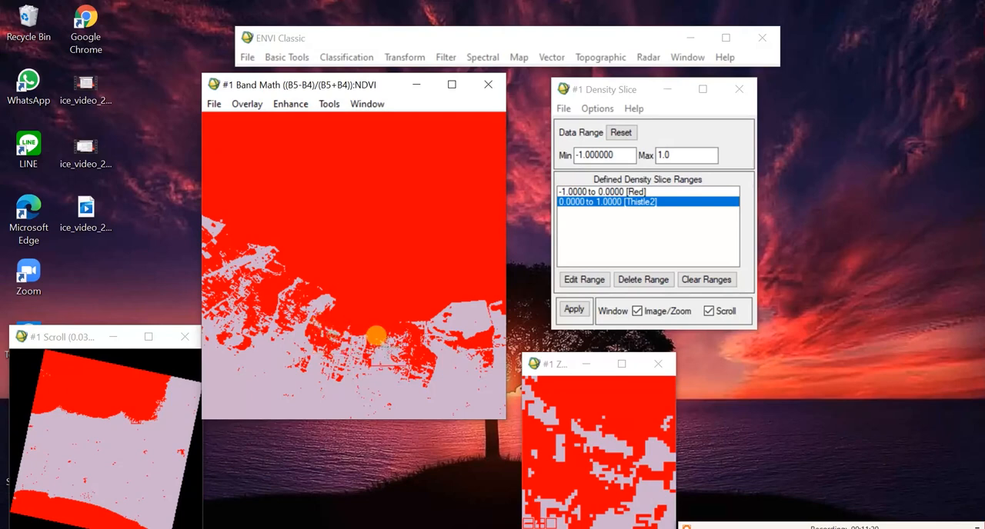
{"action": "left_click", "coordinate": [376, 336]}
{"action": "left_click", "coordinate": [382, 341]}
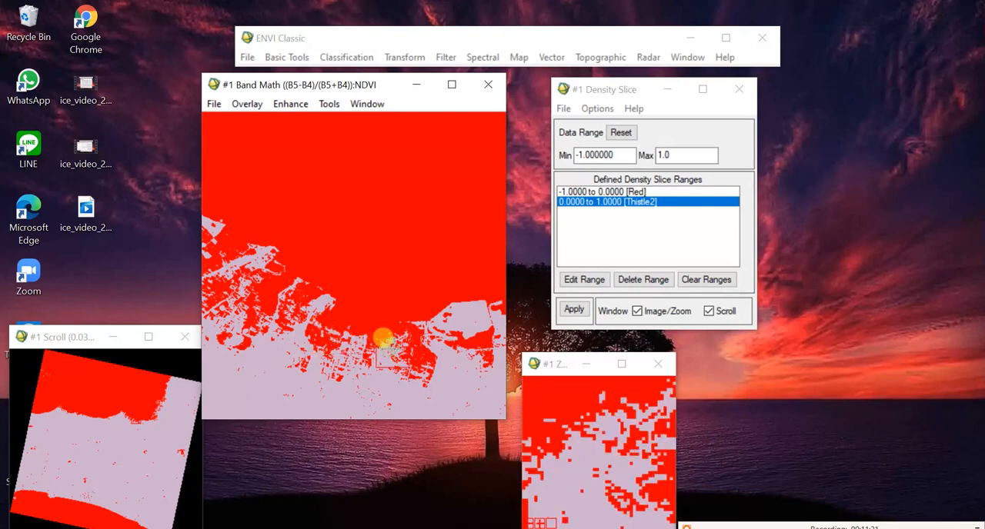
{"action": "left_click", "coordinate": [87, 495]}
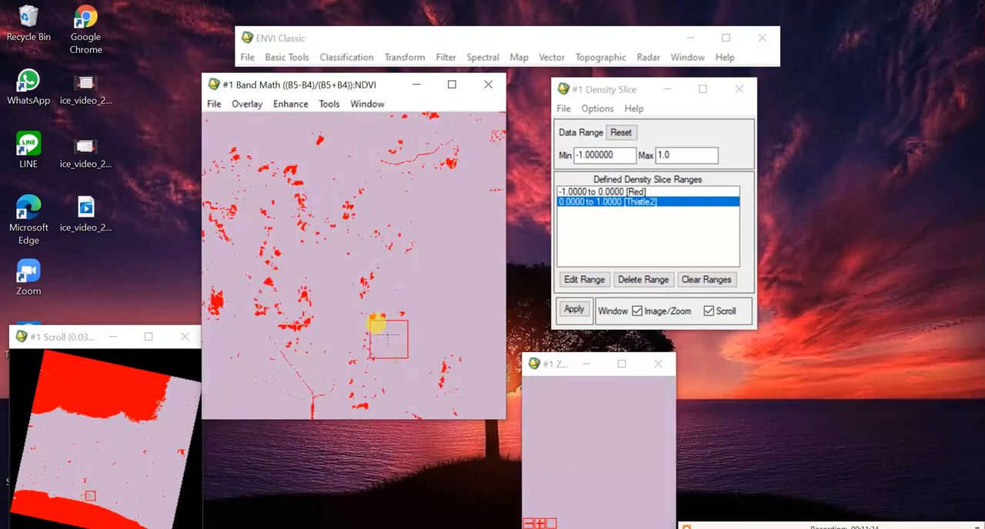
{"action": "left_click_drag", "start_coordinate": [387, 332], "coordinate": [451, 299]}
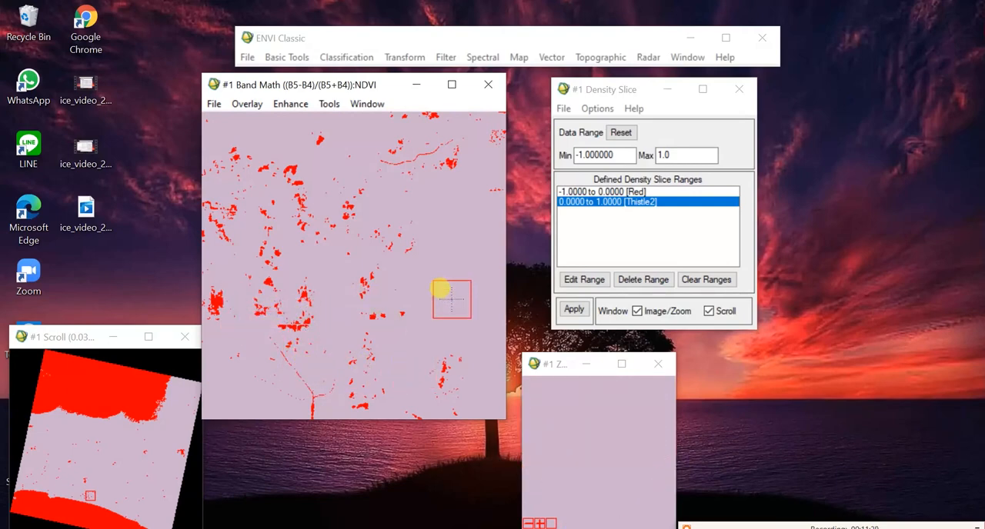
{"action": "left_click", "coordinate": [158, 406]}
{"action": "left_click_drag", "start_coordinate": [455, 302], "coordinate": [301, 294]}
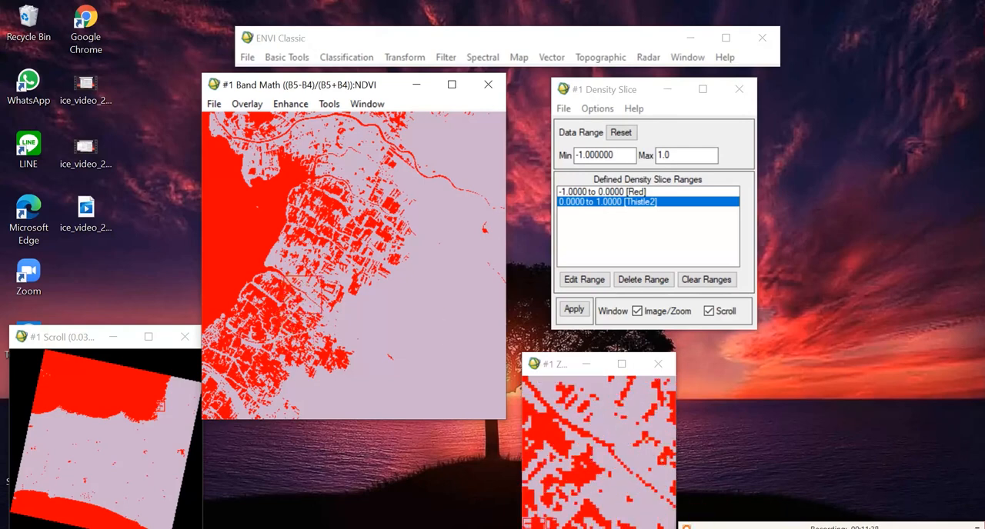
Step: Output the density slice ranges to a class image file named NDVI_class in the Landsat New folder
{"action": "left_click", "coordinate": [564, 108]}
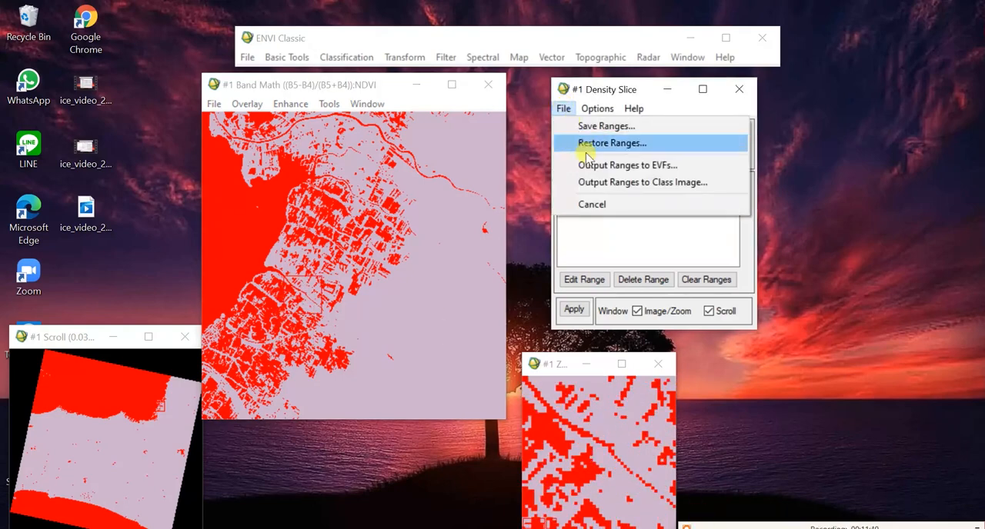
{"action": "left_click", "coordinate": [600, 184]}
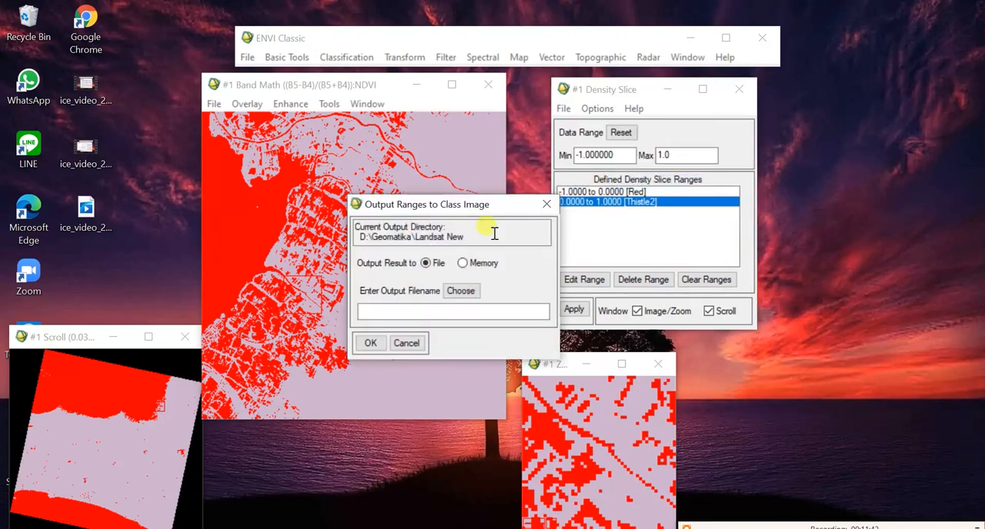
{"action": "left_click", "coordinate": [461, 291]}
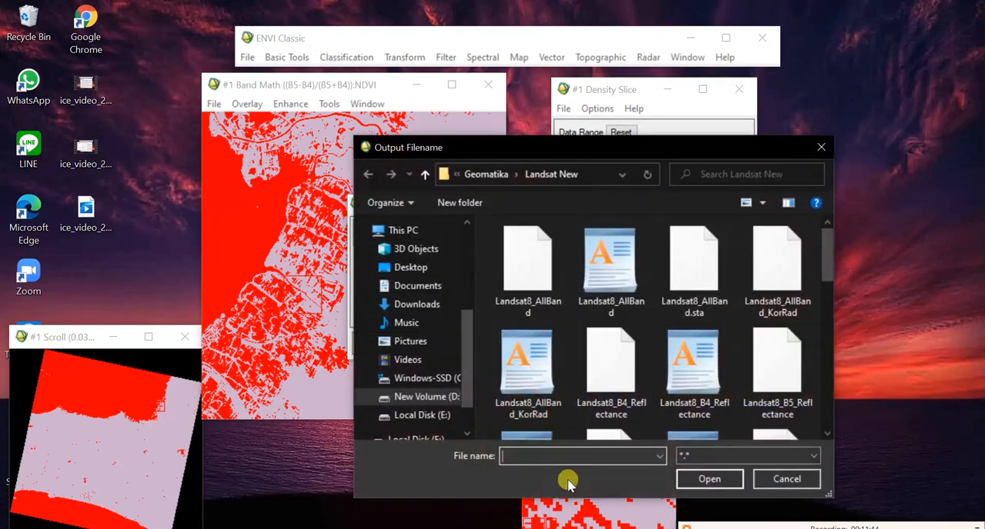
{"action": "type", "text": "NDVI_class"}
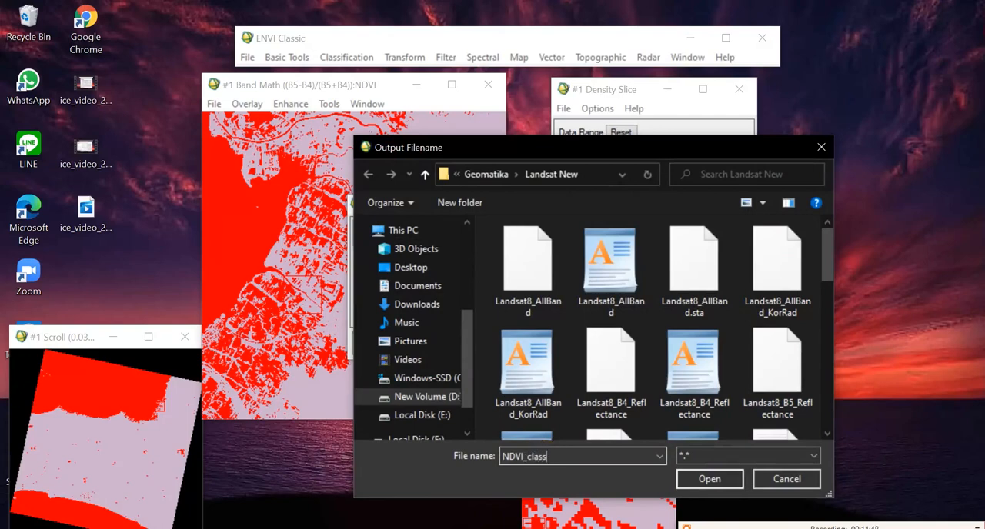
{"action": "left_click", "coordinate": [708, 478]}
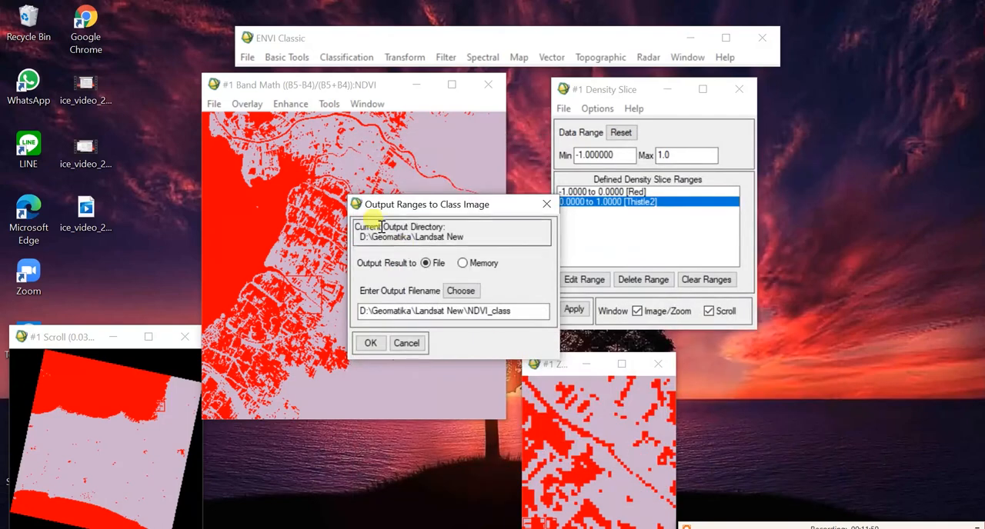
{"action": "left_click", "coordinate": [370, 344]}
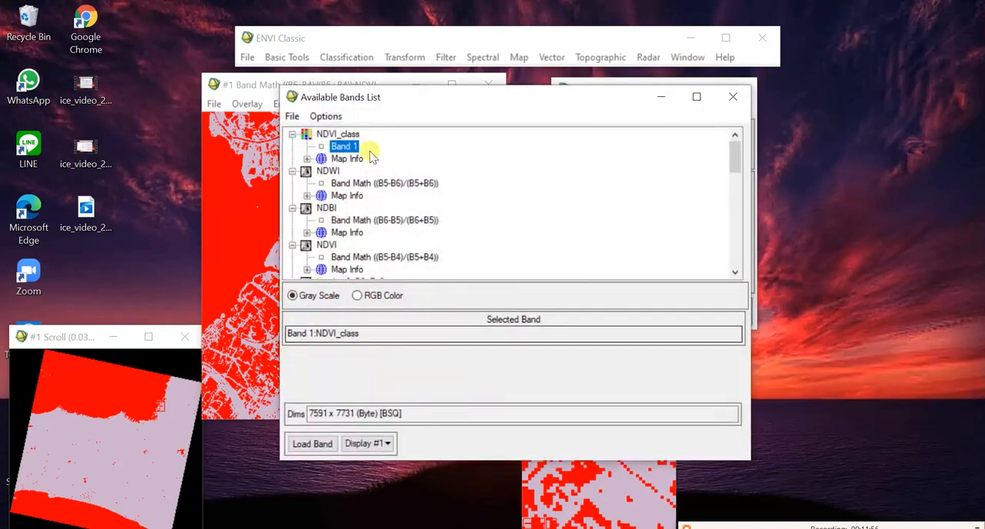
Step: Load Band 1 of NDVI_class into a new display to check the eastern area, and close both displays
{"action": "right_click", "coordinate": [351, 146]}
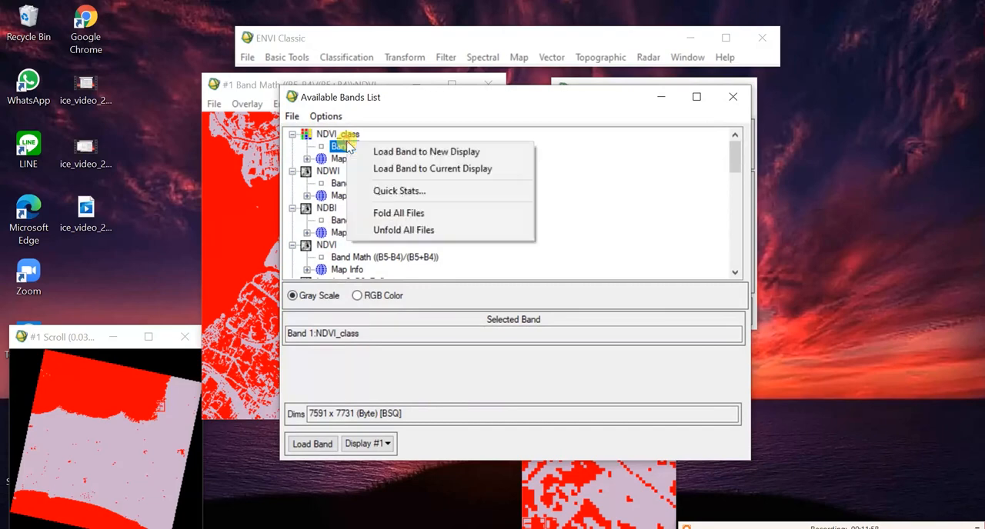
{"action": "left_click", "coordinate": [370, 153]}
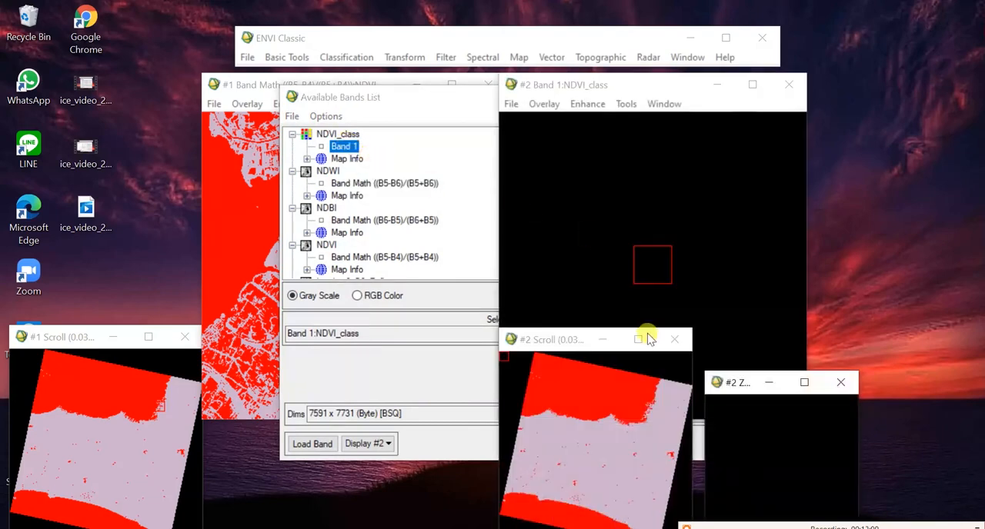
{"action": "left_click_drag", "start_coordinate": [604, 416], "coordinate": [655, 422]}
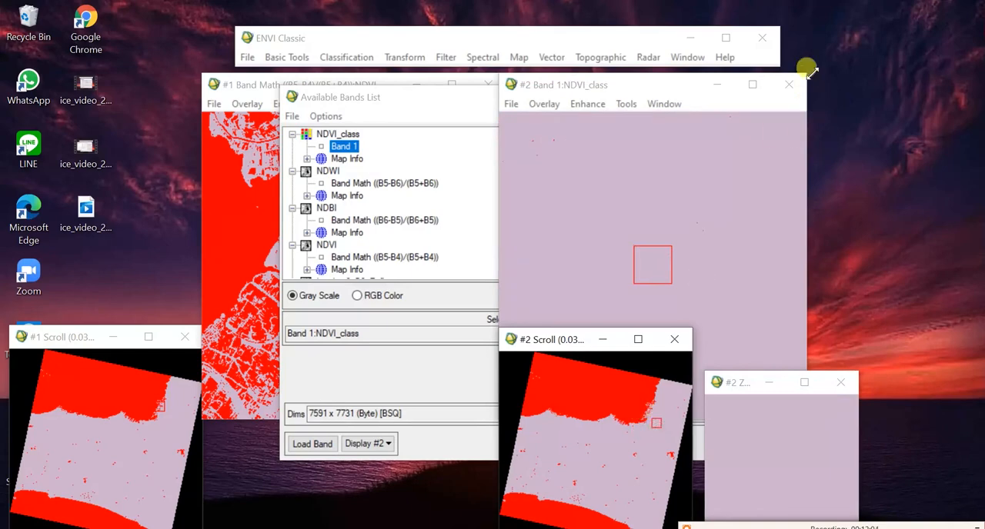
{"action": "left_click", "coordinate": [790, 85]}
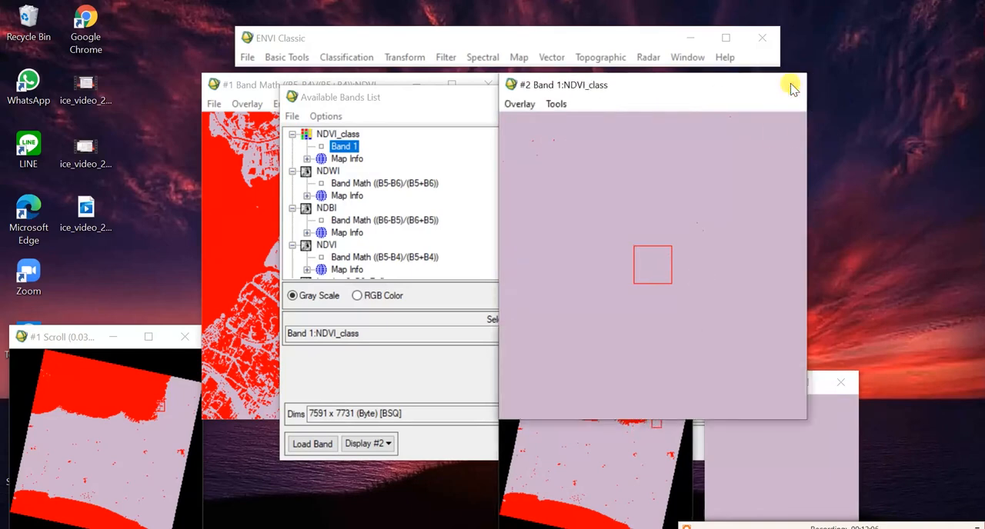
{"action": "left_click", "coordinate": [486, 80]}
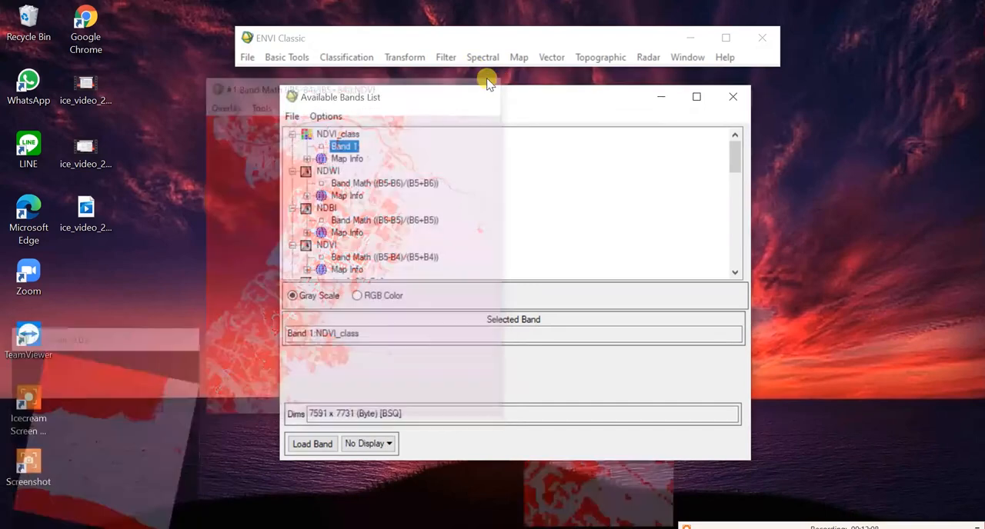
Step: Load the NDBI band in gray scale into a new display and show the northern coast
{"action": "left_click", "coordinate": [350, 184]}
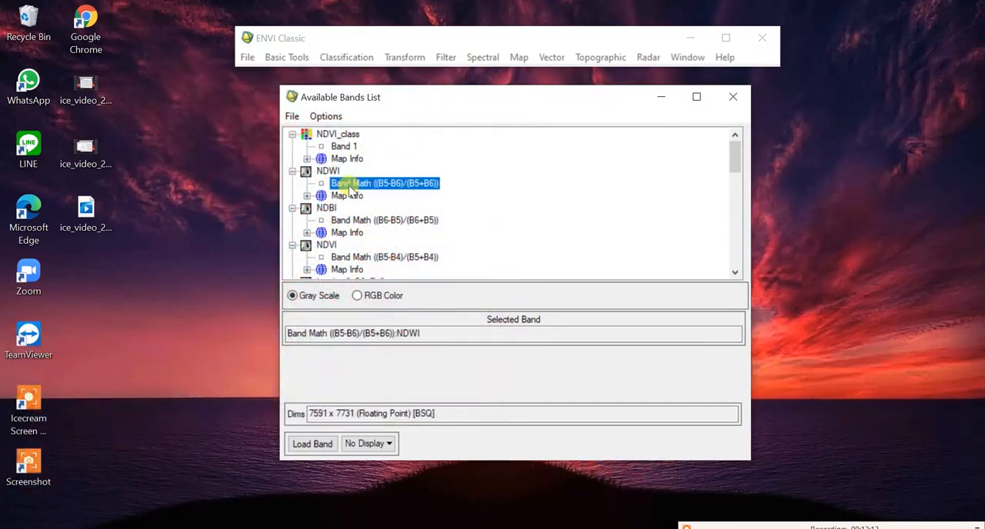
{"action": "left_click", "coordinate": [350, 221]}
{"action": "right_click", "coordinate": [352, 222]}
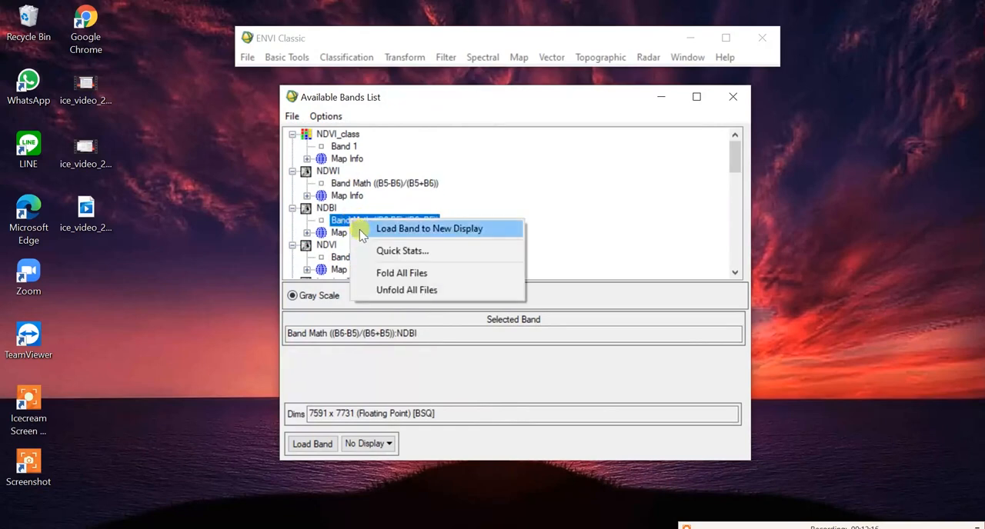
{"action": "left_click", "coordinate": [400, 229]}
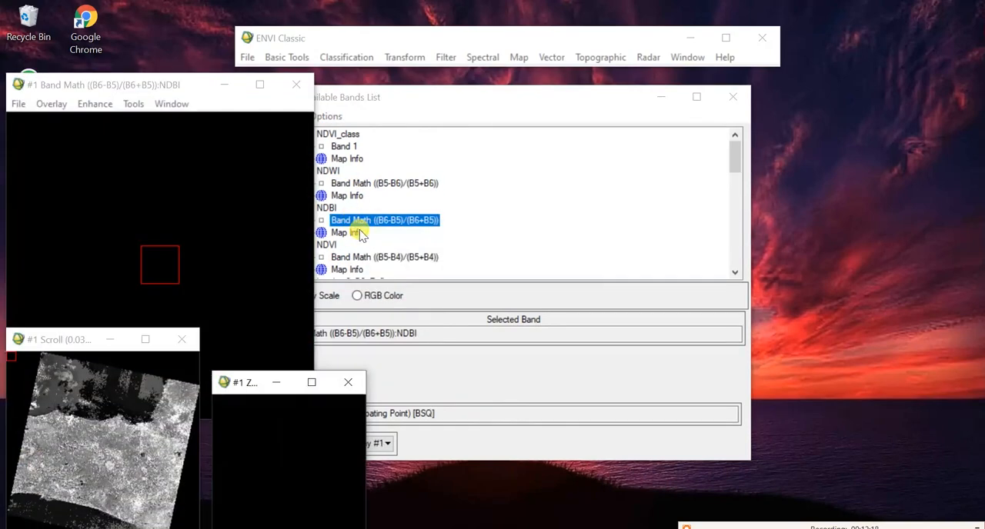
{"action": "left_click", "coordinate": [658, 100]}
{"action": "left_click_drag", "start_coordinate": [189, 82], "coordinate": [419, 77]}
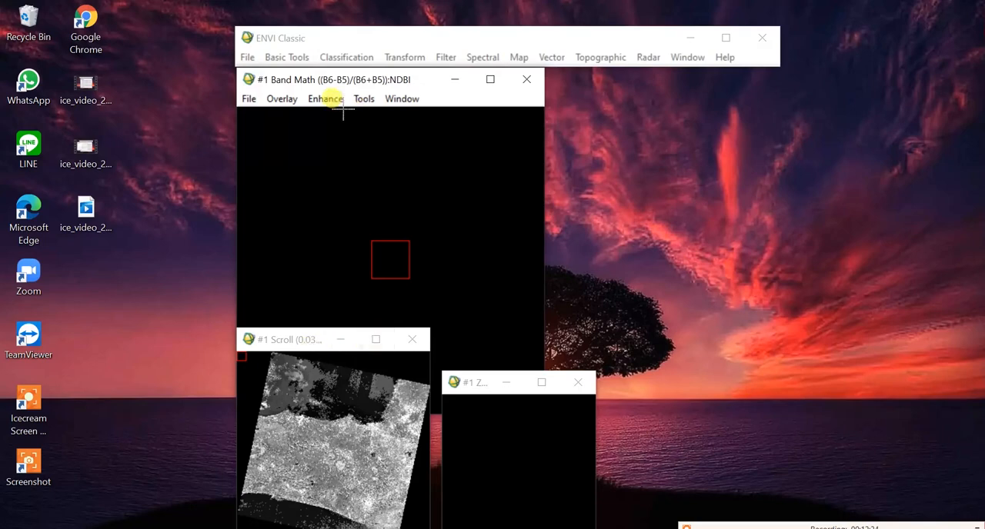
{"action": "left_click", "coordinate": [329, 423]}
Step: Start a Density Slice on the NDBI band of the display
{"action": "left_click", "coordinate": [363, 100]}
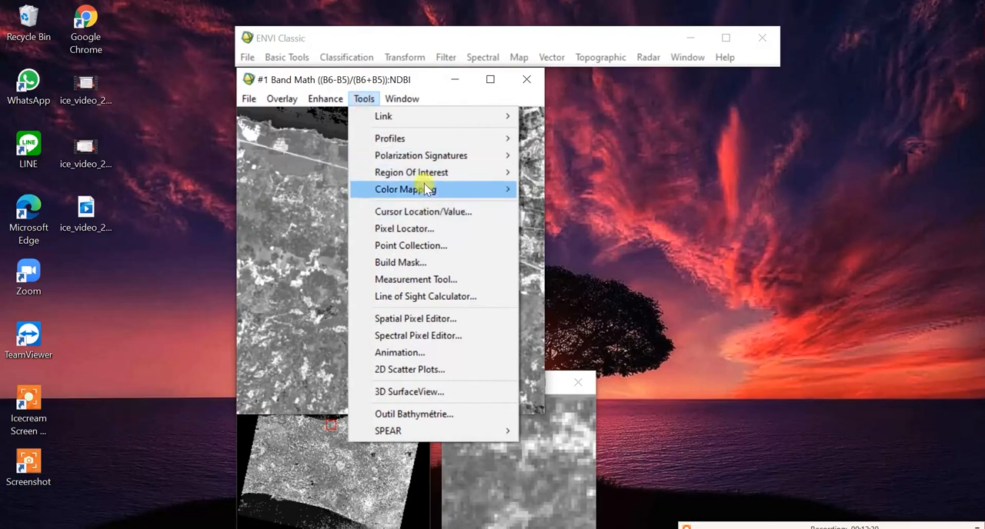
{"action": "mouse_move", "coordinate": [434, 190]}
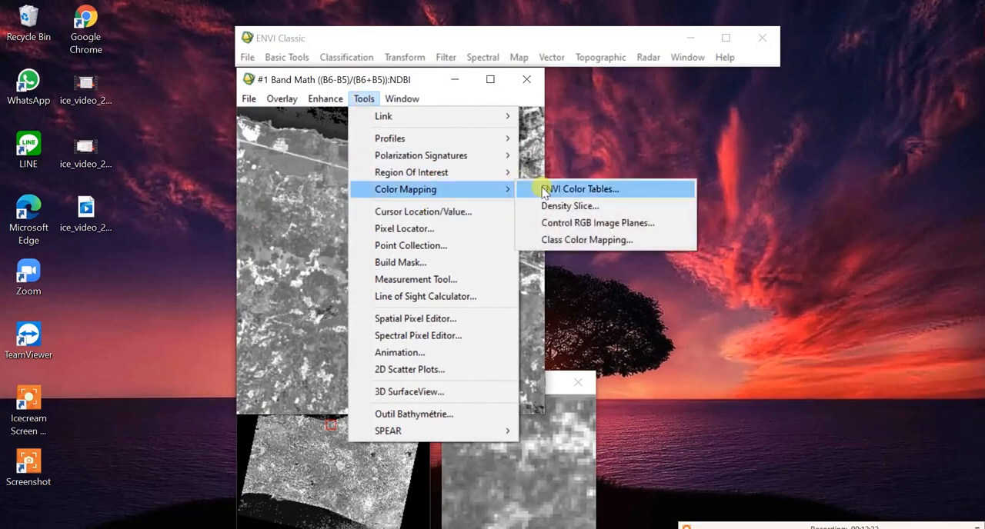
{"action": "left_click", "coordinate": [563, 206]}
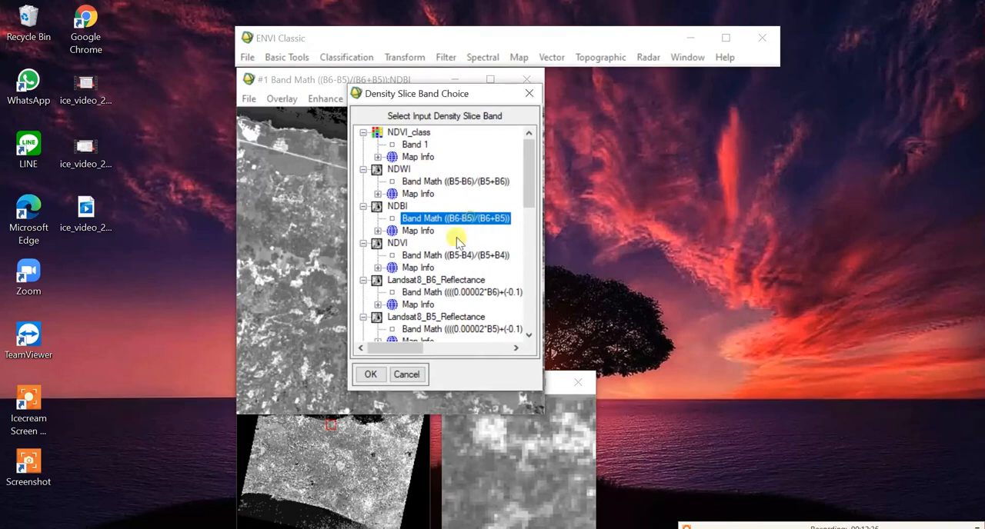
{"action": "left_click", "coordinate": [371, 374]}
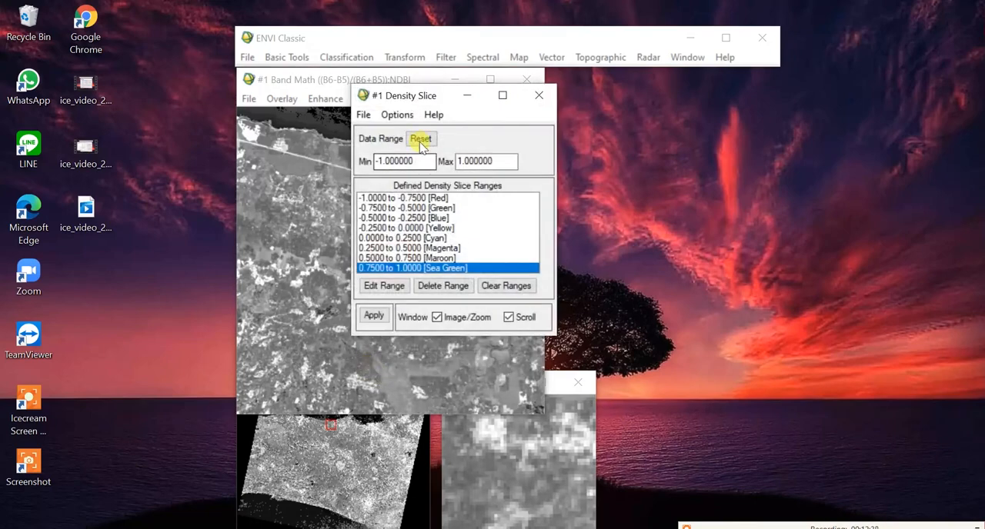
Step: Clear the default density slice ranges and add one red range from -1 to 0
{"action": "left_click_drag", "start_coordinate": [413, 100], "coordinate": [664, 86]}
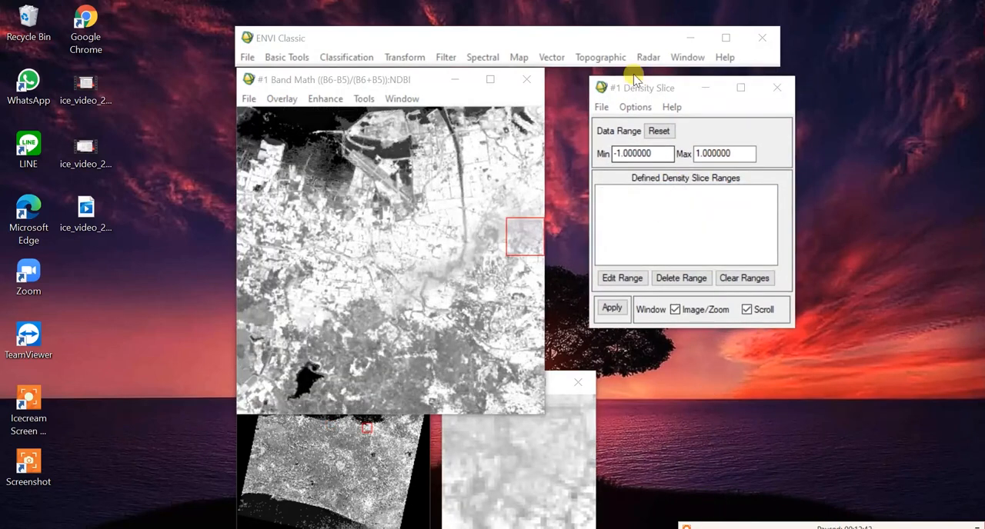
{"action": "left_click", "coordinate": [635, 109]}
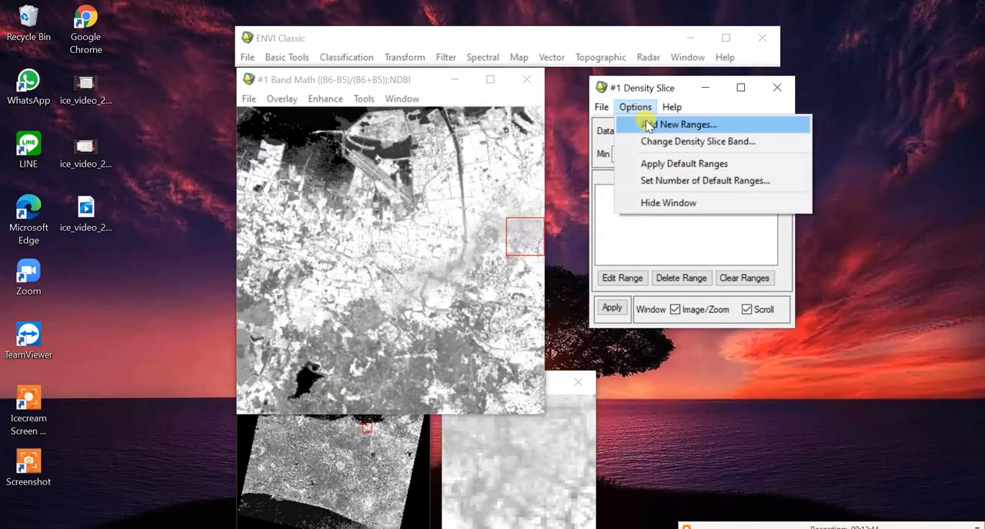
{"action": "left_click", "coordinate": [677, 124]}
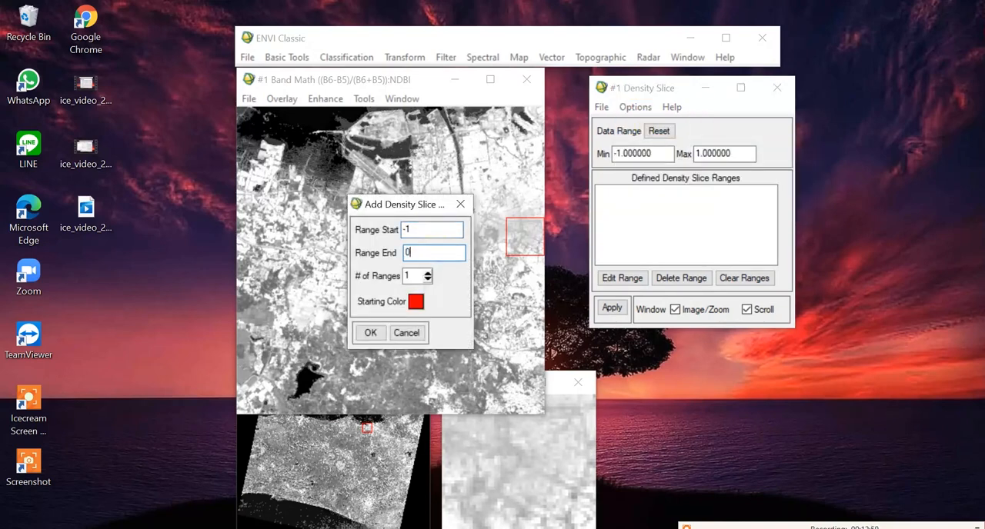
{"action": "left_click", "coordinate": [369, 332]}
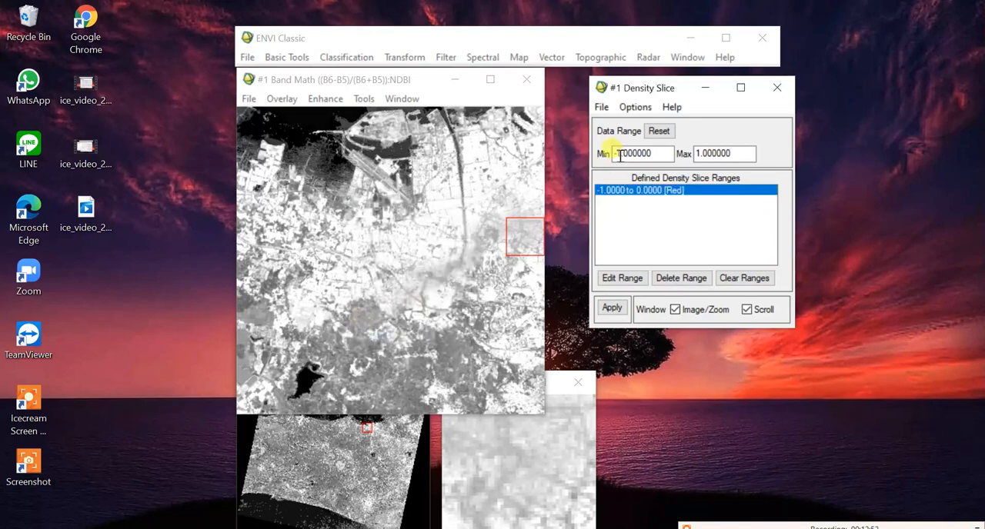
Step: Add a black density slice range from 0 to 1 and apply the ranges to the NDBI image
{"action": "left_click", "coordinate": [633, 107]}
{"action": "left_click", "coordinate": [647, 127]}
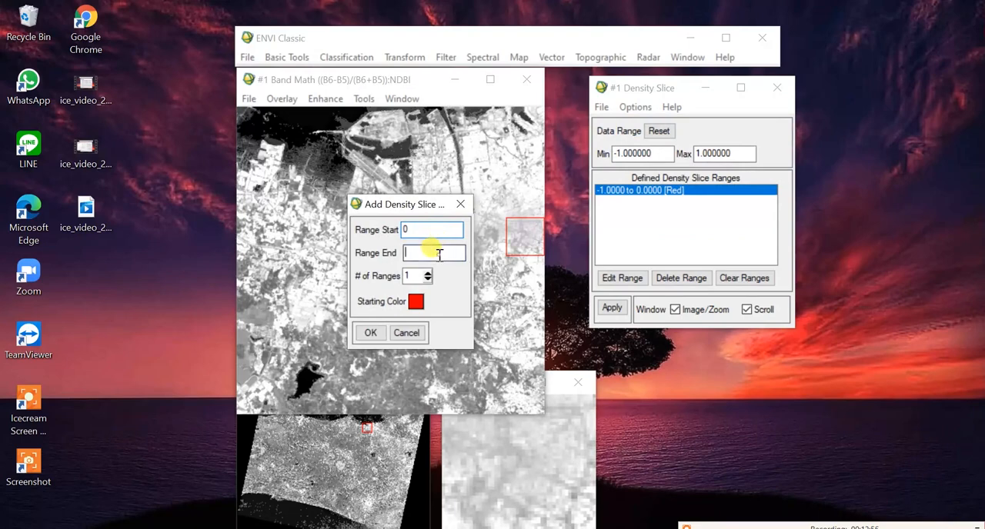
{"action": "type", "text": "1"}
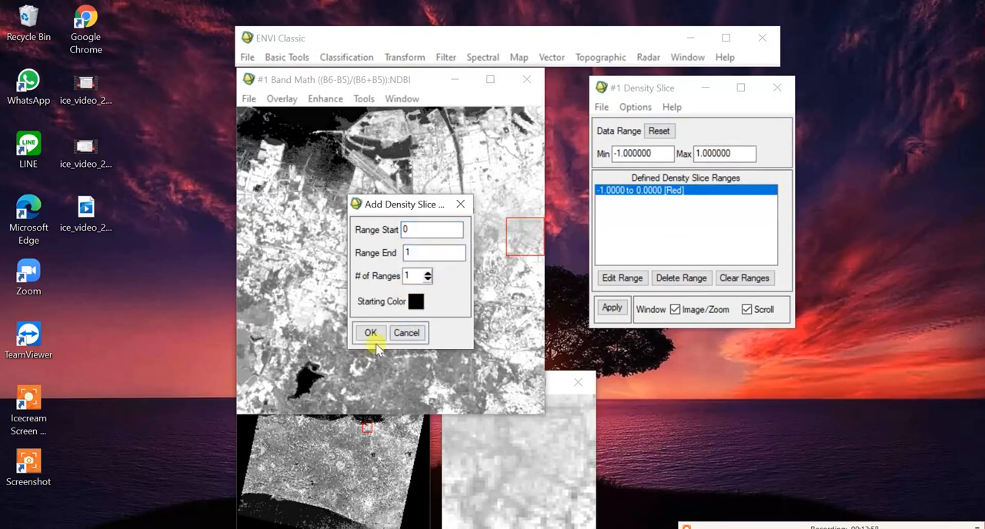
{"action": "left_click", "coordinate": [369, 332]}
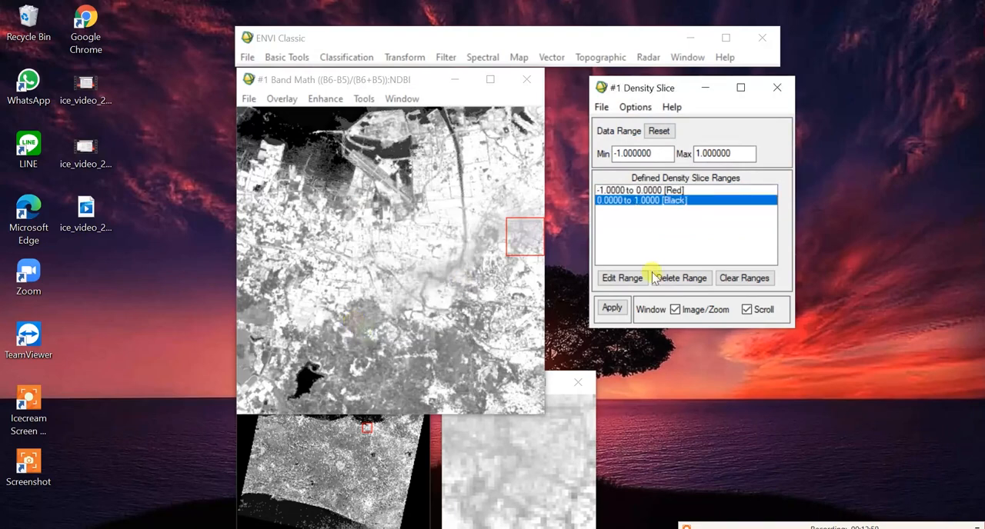
{"action": "left_click", "coordinate": [612, 309]}
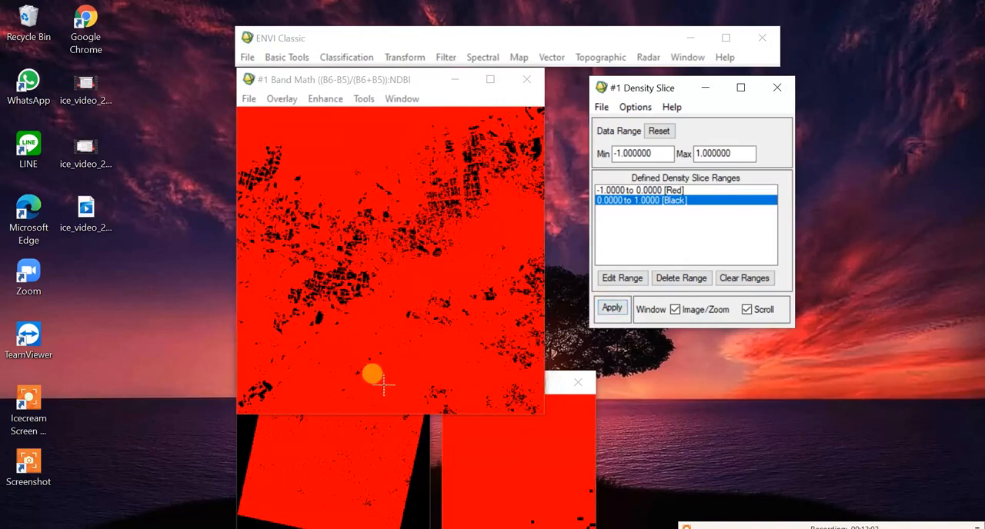
Step: Examine the distribution of the two NDBI classes across the scene, including the southern and northern built-up areas
{"action": "left_click", "coordinate": [267, 481]}
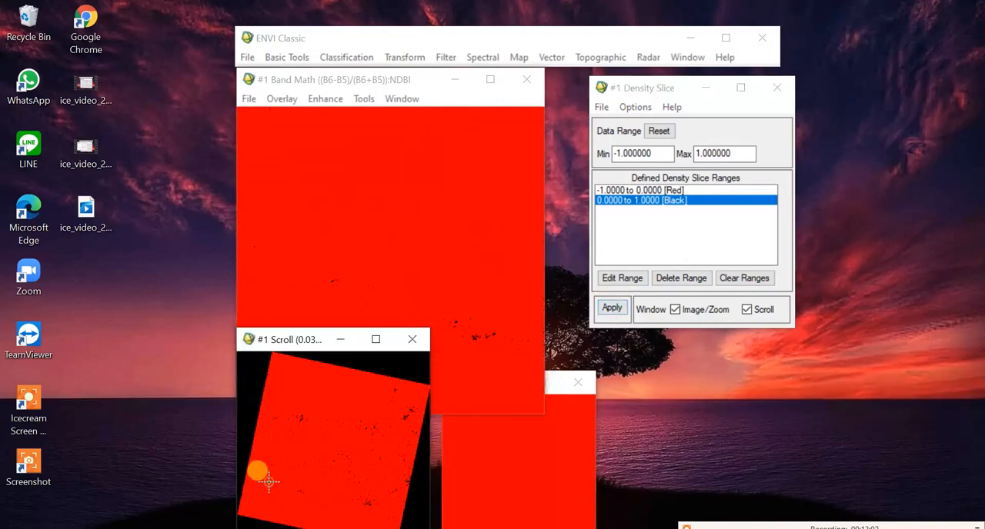
{"action": "left_click", "coordinate": [350, 489]}
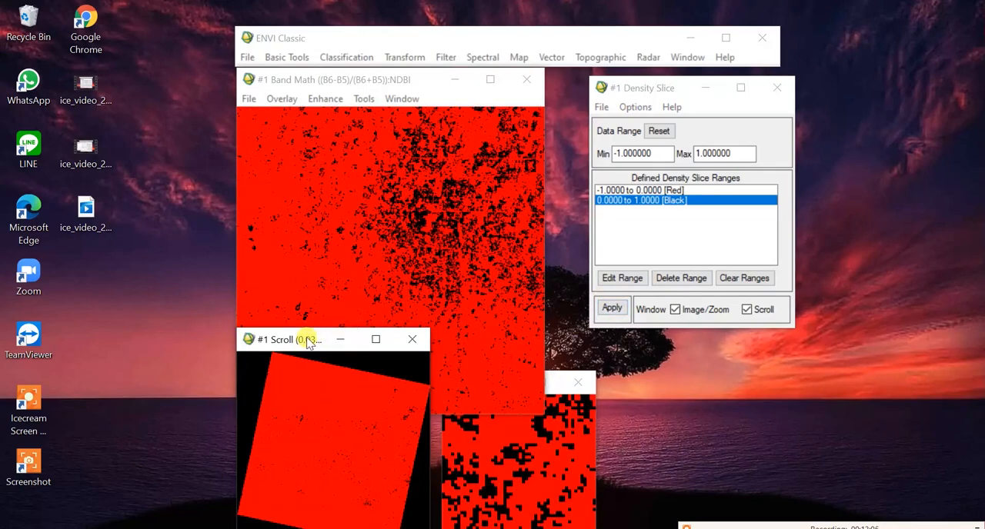
{"action": "left_click_drag", "start_coordinate": [308, 341], "coordinate": [102, 328]}
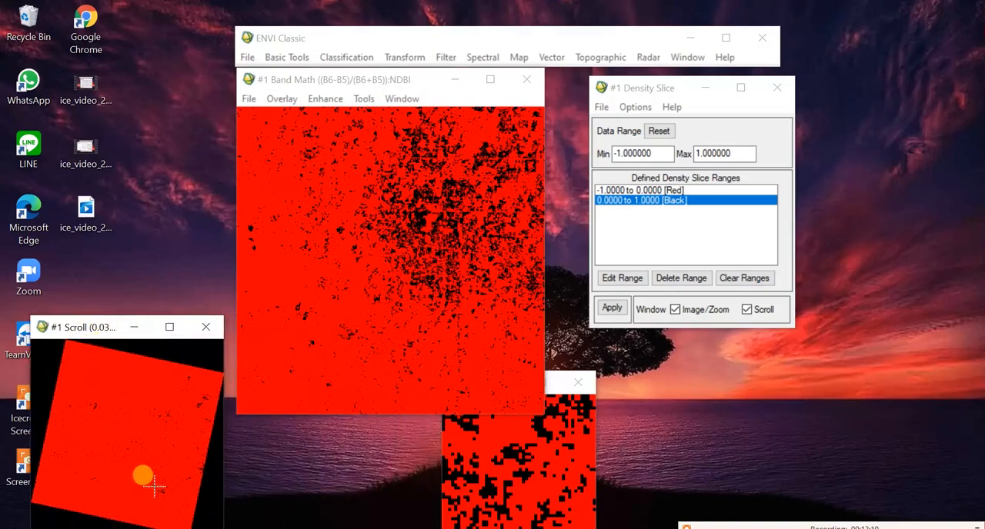
{"action": "mouse_move", "coordinate": [155, 486]}
{"action": "left_mouse_down"}
{"action": "mouse_move", "coordinate": [147, 488]}
{"action": "mouse_move", "coordinate": [158, 489]}
{"action": "mouse_move", "coordinate": [154, 479]}
{"action": "left_mouse_up"}
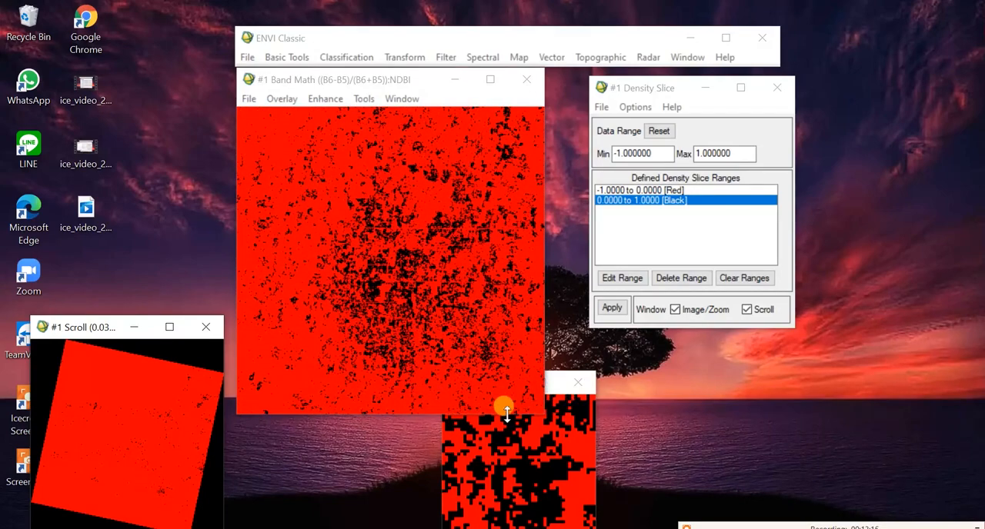
{"action": "left_click", "coordinate": [479, 441]}
{"action": "left_click_drag", "start_coordinate": [475, 382], "coordinate": [626, 348]}
{"action": "left_click", "coordinate": [331, 370]}
{"action": "left_click", "coordinate": [192, 375]}
{"action": "left_click", "coordinate": [148, 407]}
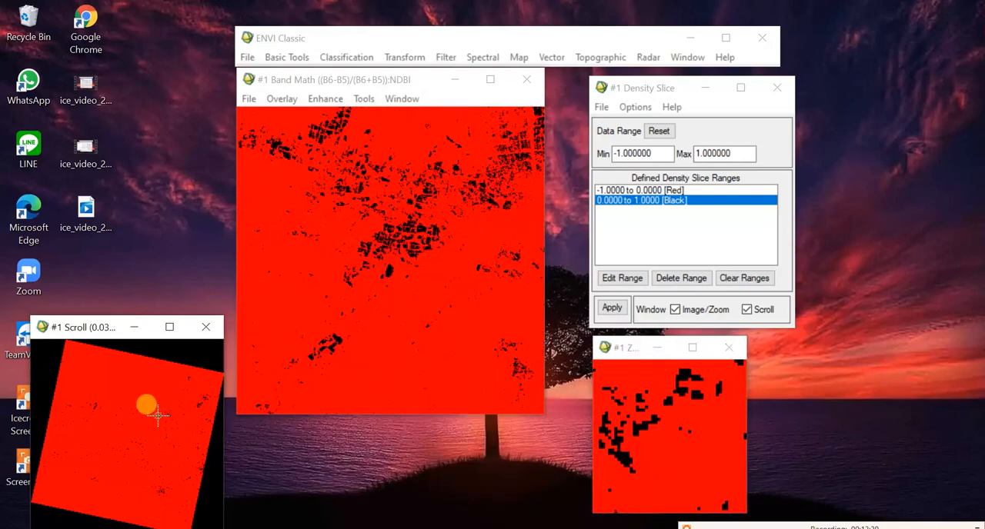
{"action": "left_click", "coordinate": [164, 412]}
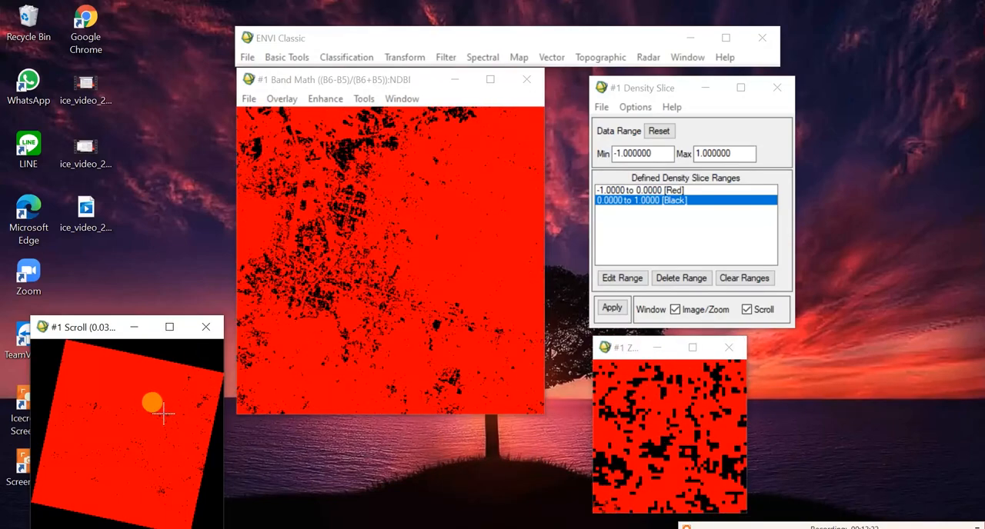
{"action": "left_click", "coordinate": [159, 409]}
{"action": "left_click", "coordinate": [164, 413]}
{"action": "left_click_drag", "start_coordinate": [165, 413], "coordinate": [186, 414]}
{"action": "left_click_drag", "start_coordinate": [179, 419], "coordinate": [162, 413]}
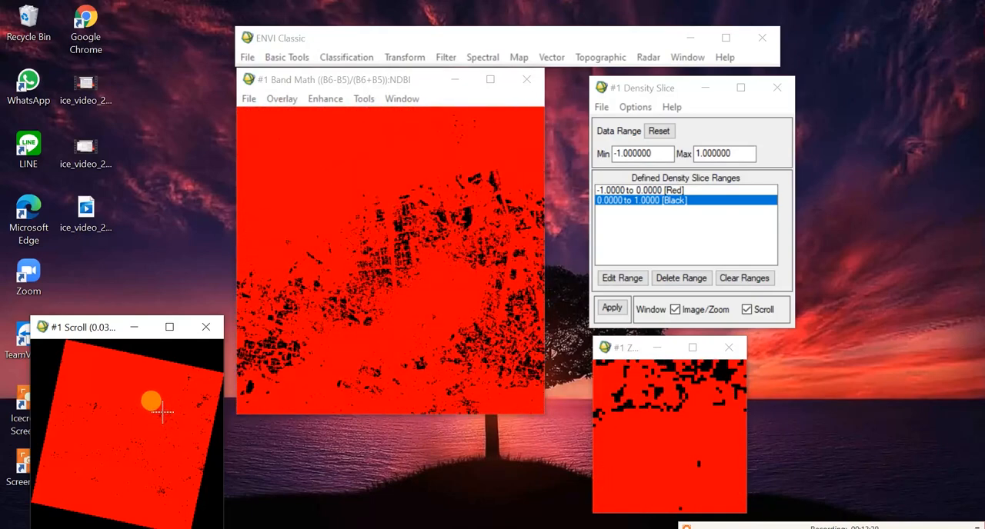
Step: Output the density slice ranges to a class image file named NDBI_class in the Landsat New folder
{"action": "left_click", "coordinate": [600, 109]}
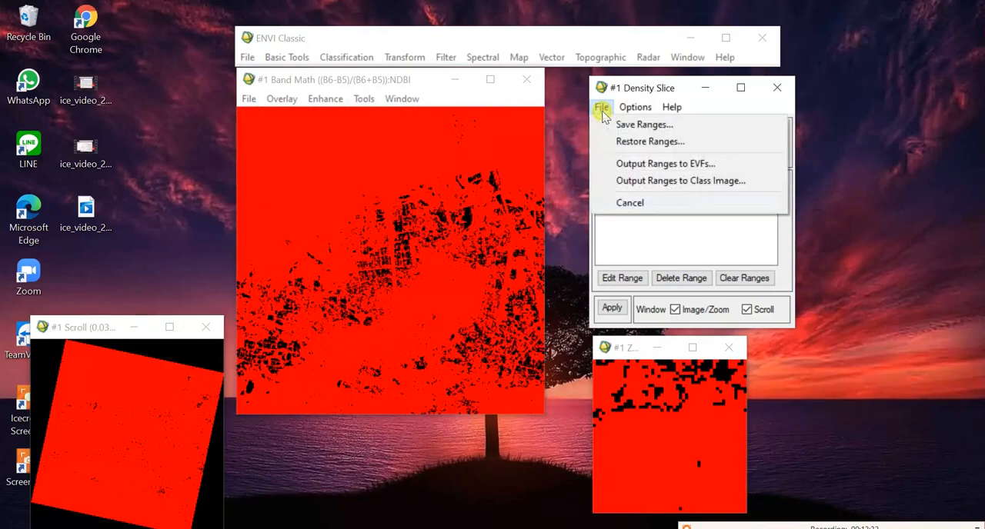
{"action": "left_click", "coordinate": [646, 181]}
{"action": "left_click", "coordinate": [453, 291]}
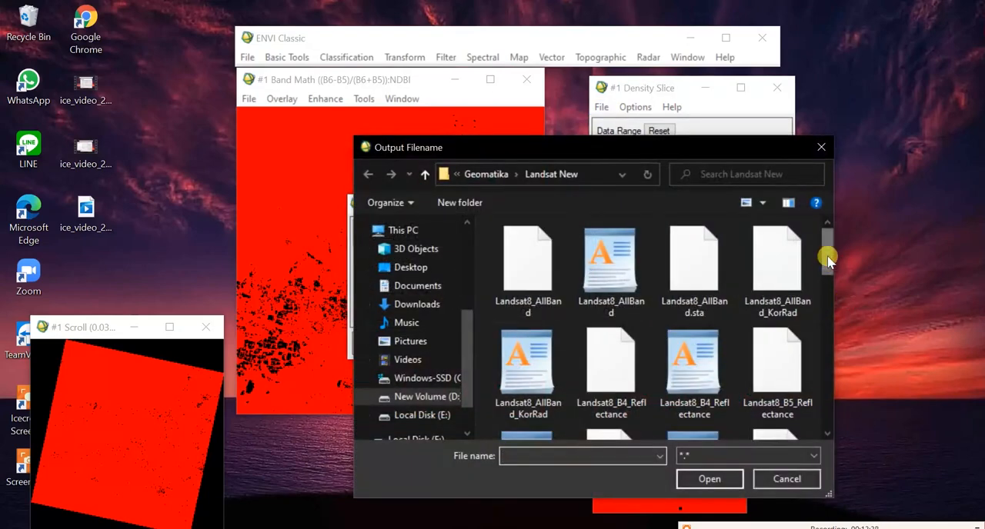
{"action": "left_click_drag", "start_coordinate": [826, 261], "coordinate": [839, 417]}
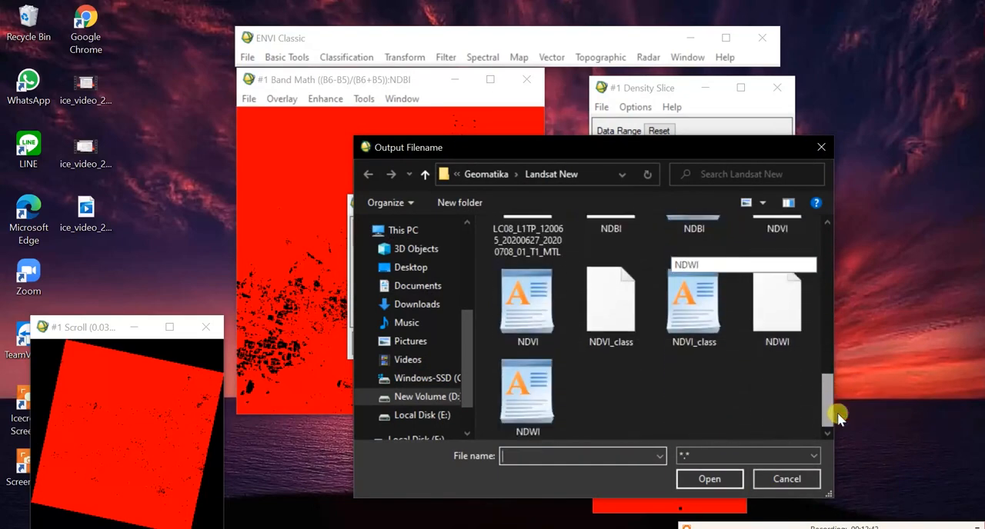
{"action": "left_click", "coordinate": [563, 457]}
{"action": "type", "text": "NDB"}
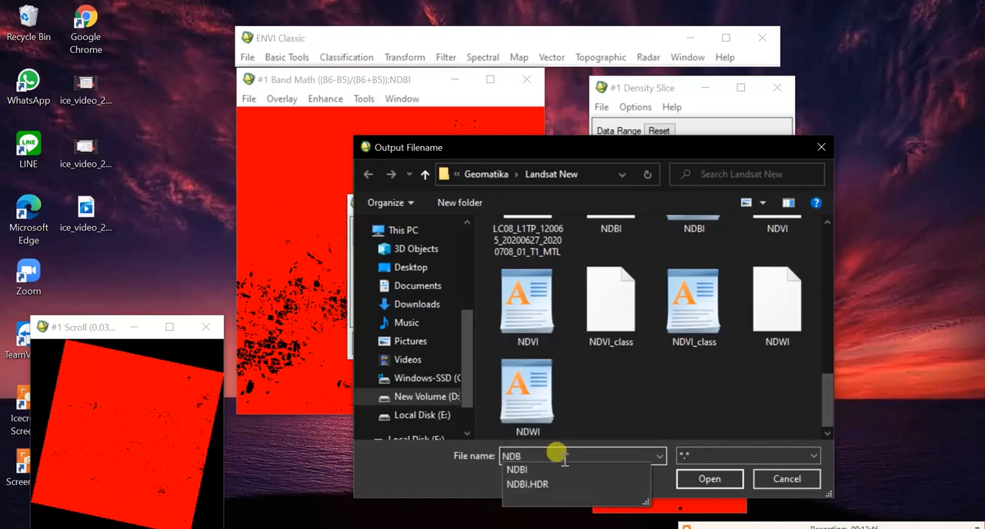
{"action": "type", "text": "I_class"}
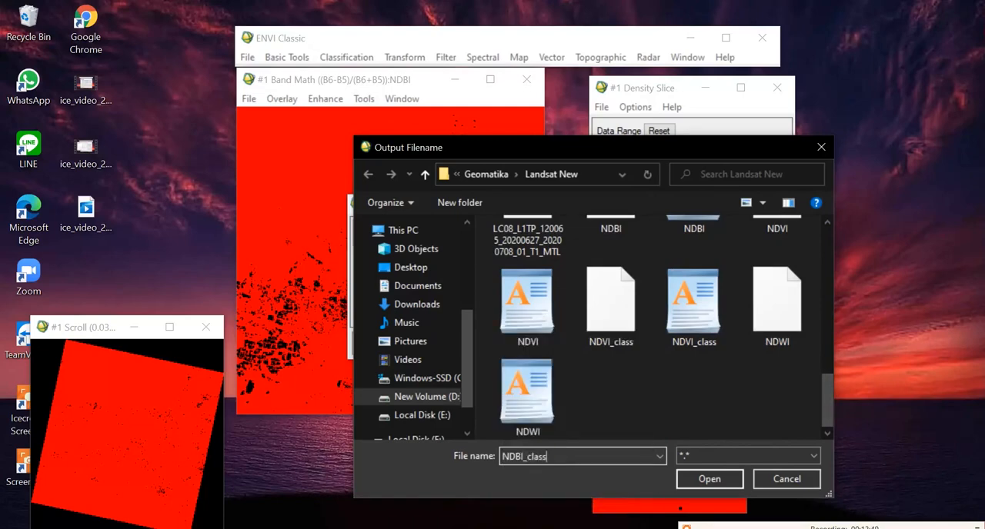
{"action": "key", "text": "Return"}
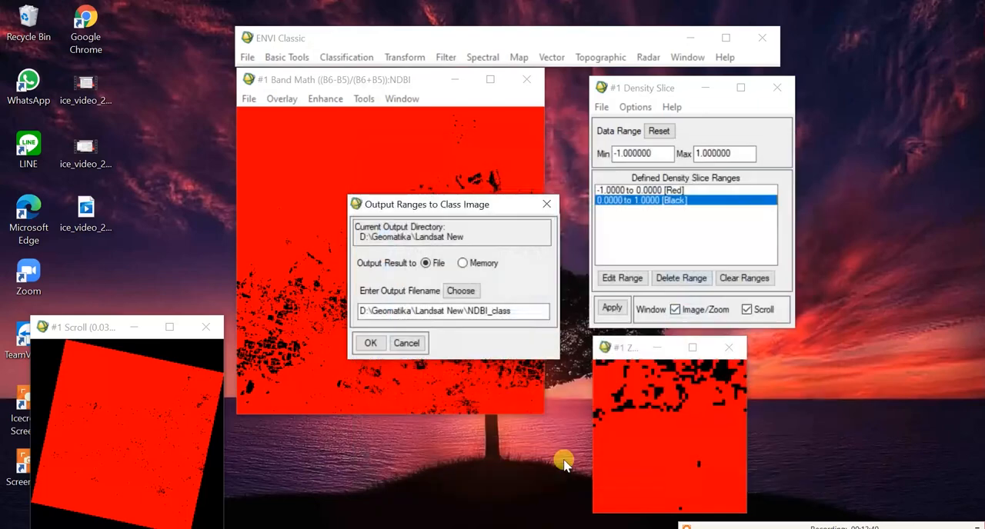
{"action": "left_click", "coordinate": [370, 344]}
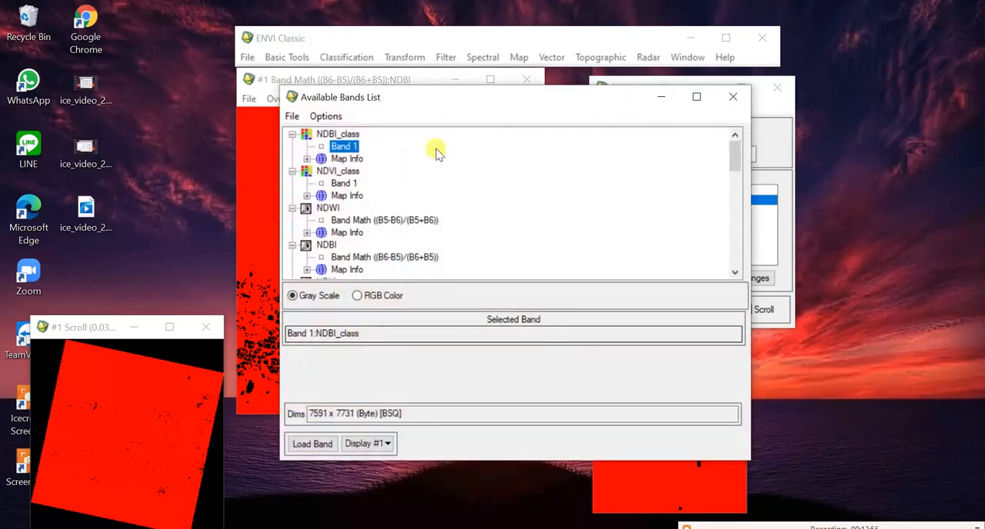
Step: Close the NDBI display and load the NDWI band in gray scale into a new display showing the land south of the coast
{"action": "left_click", "coordinate": [536, 81]}
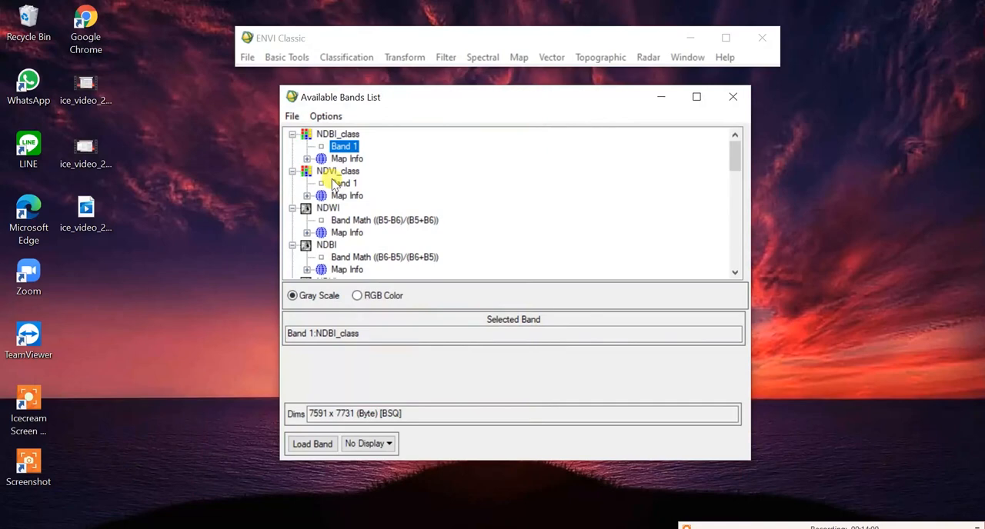
{"action": "left_click", "coordinate": [360, 221]}
{"action": "right_click", "coordinate": [369, 223]}
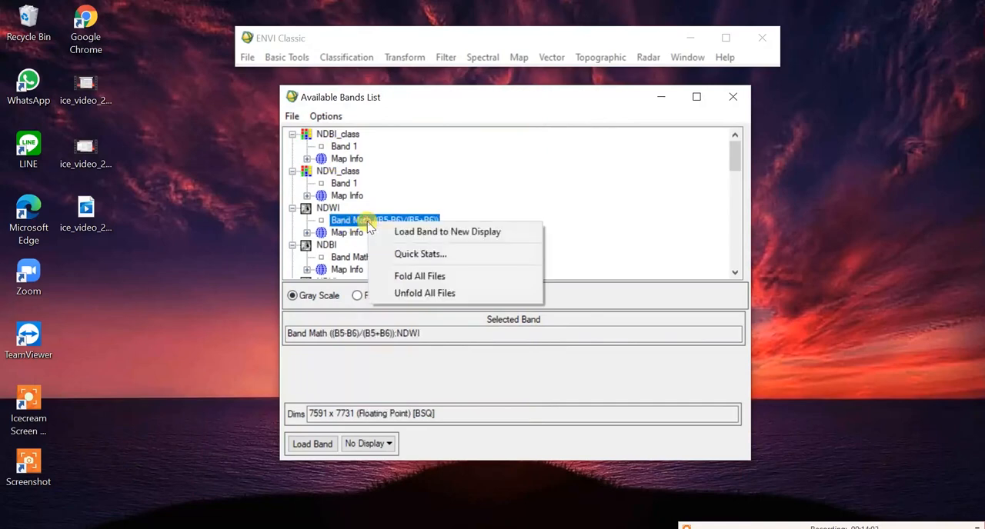
{"action": "left_click", "coordinate": [381, 222]}
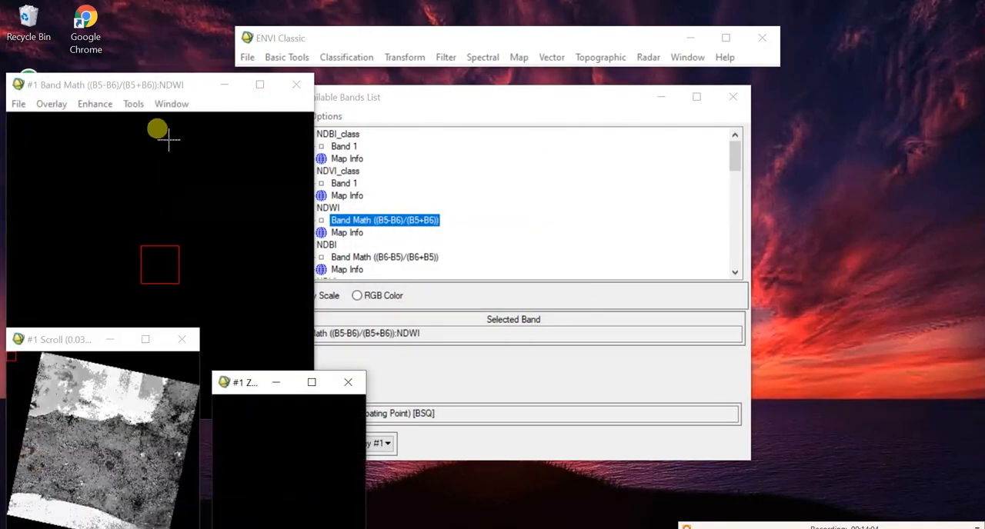
{"action": "left_click", "coordinate": [660, 94]}
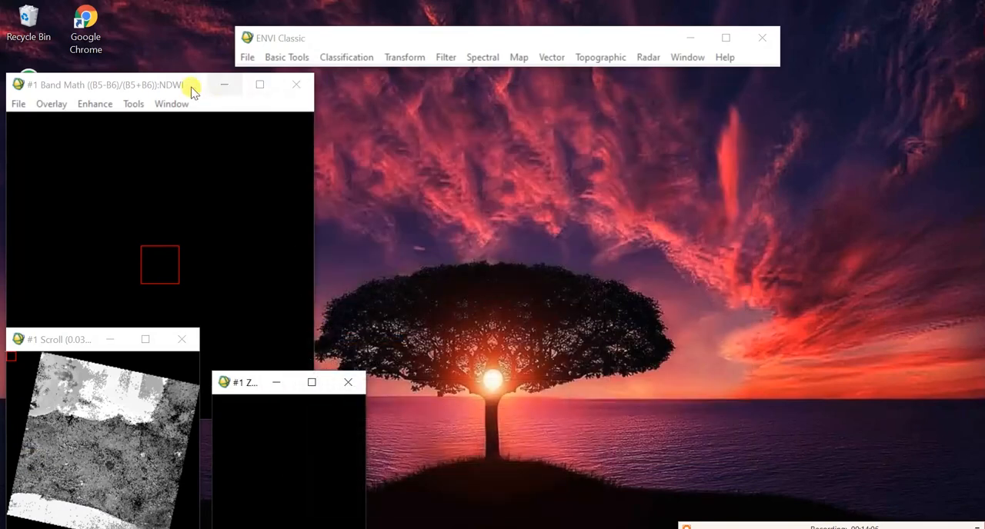
{"action": "left_click_drag", "start_coordinate": [192, 86], "coordinate": [462, 84]}
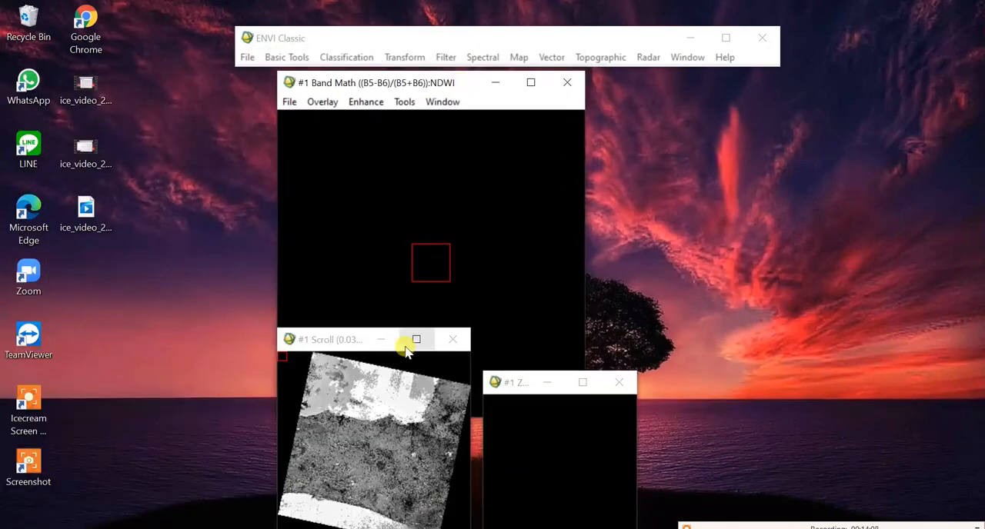
{"action": "left_click", "coordinate": [400, 436]}
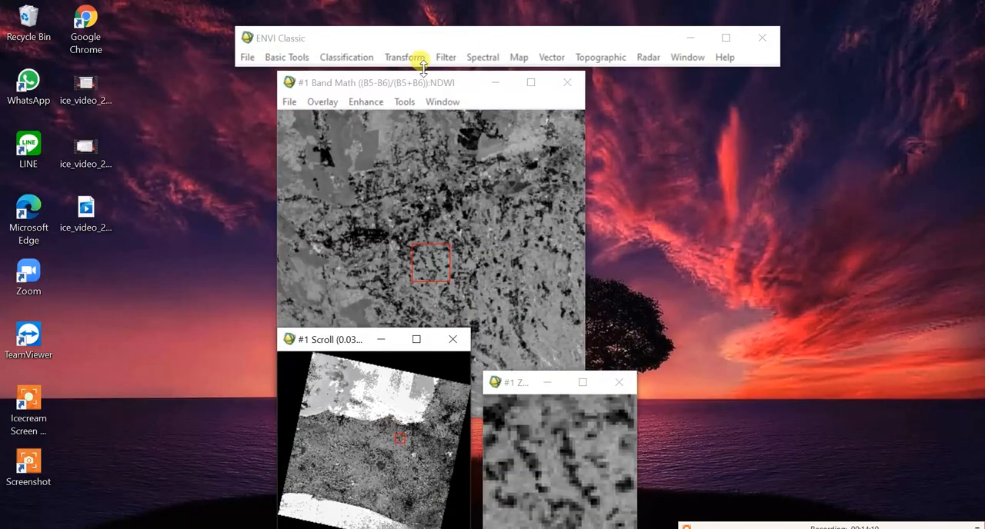
Step: Start a Density Slice on the NDWI band of the display
{"action": "left_click", "coordinate": [404, 101]}
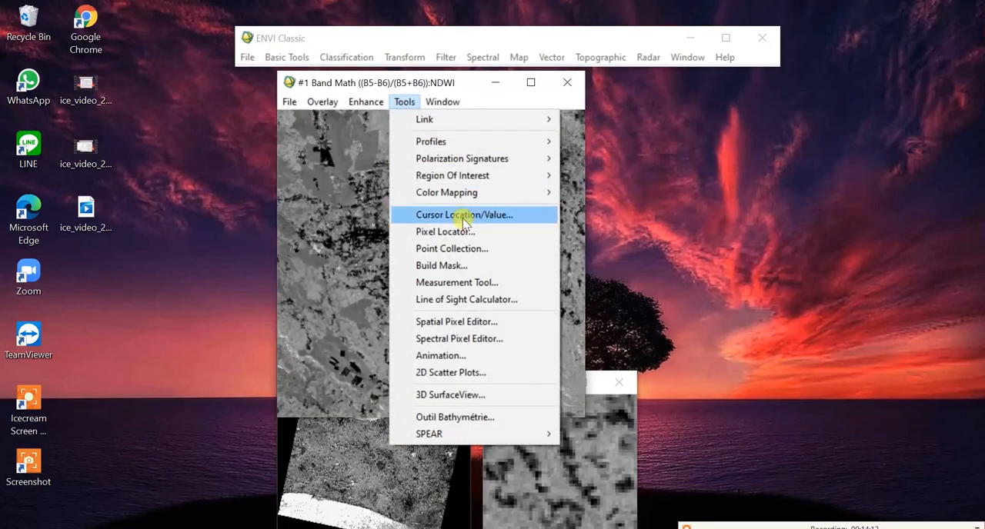
{"action": "mouse_move", "coordinate": [549, 193]}
{"action": "left_click", "coordinate": [609, 209]}
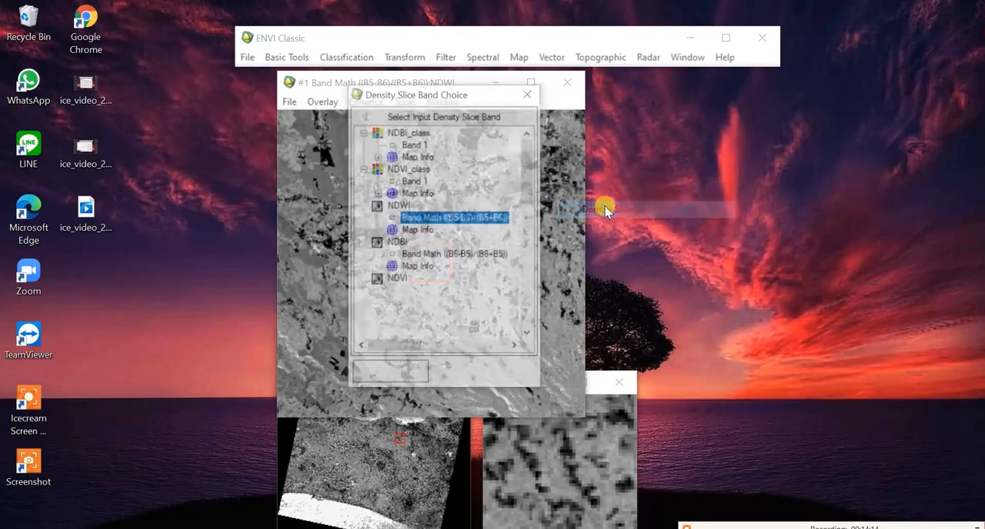
{"action": "left_click", "coordinate": [370, 374]}
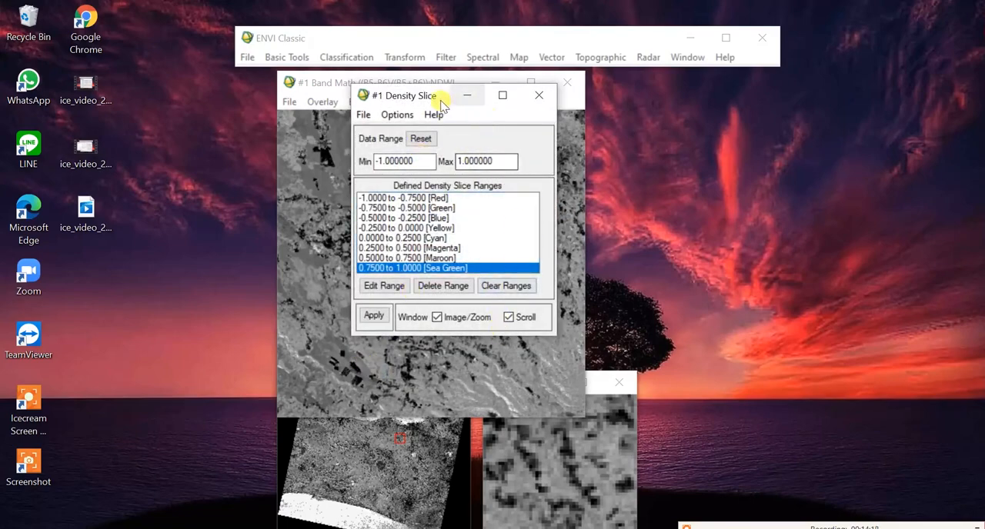
{"action": "left_click_drag", "start_coordinate": [440, 95], "coordinate": [704, 80]}
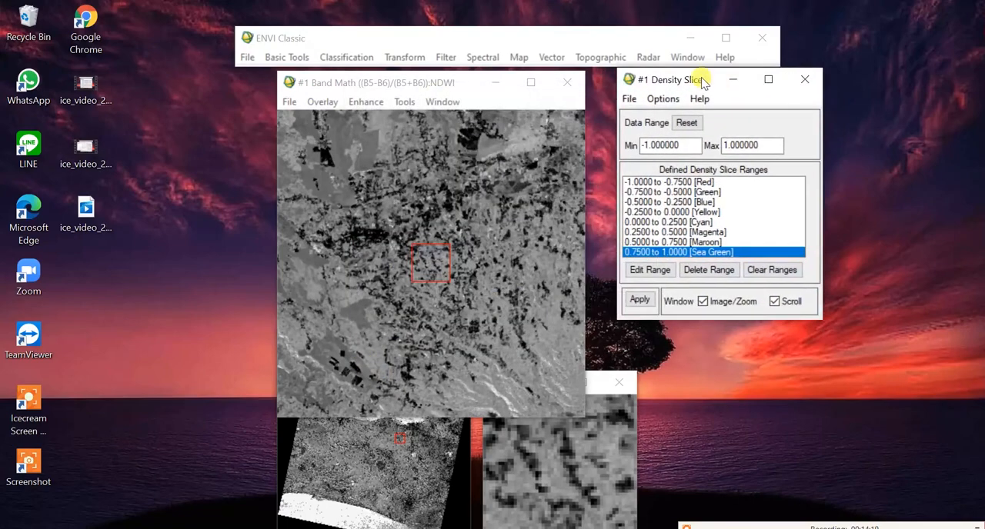
Step: Clear the default density slice ranges and add a range from -1 to 0 coloured Sienna3
{"action": "left_click", "coordinate": [771, 270]}
{"action": "left_click", "coordinate": [663, 99]}
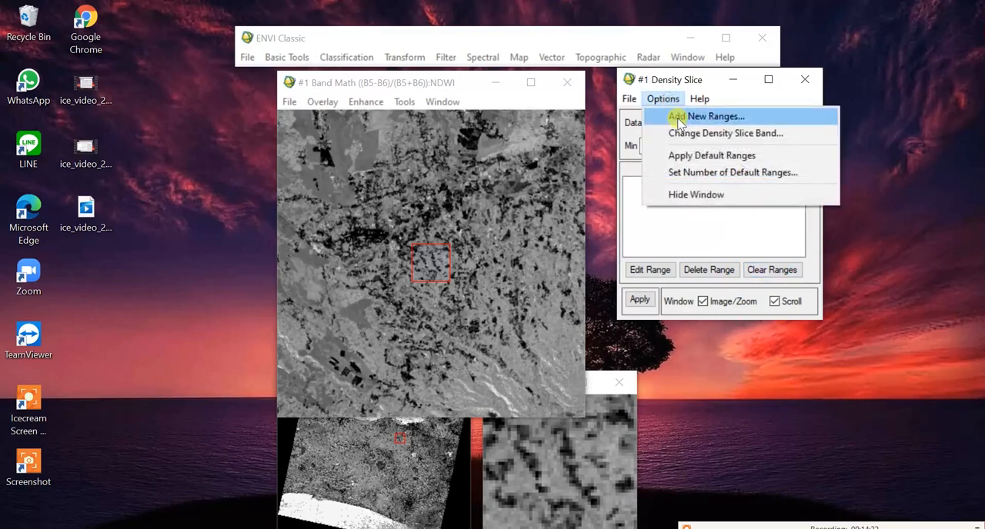
{"action": "left_click", "coordinate": [672, 116]}
{"action": "left_click", "coordinate": [428, 232]}
{"action": "type", "text": "-1"}
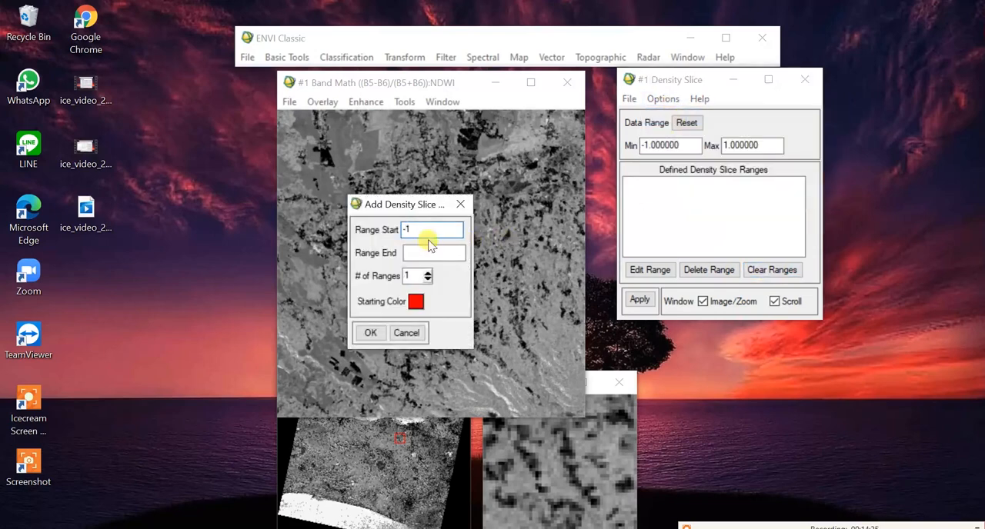
{"action": "left_click", "coordinate": [428, 252]}
{"action": "type", "text": "0"}
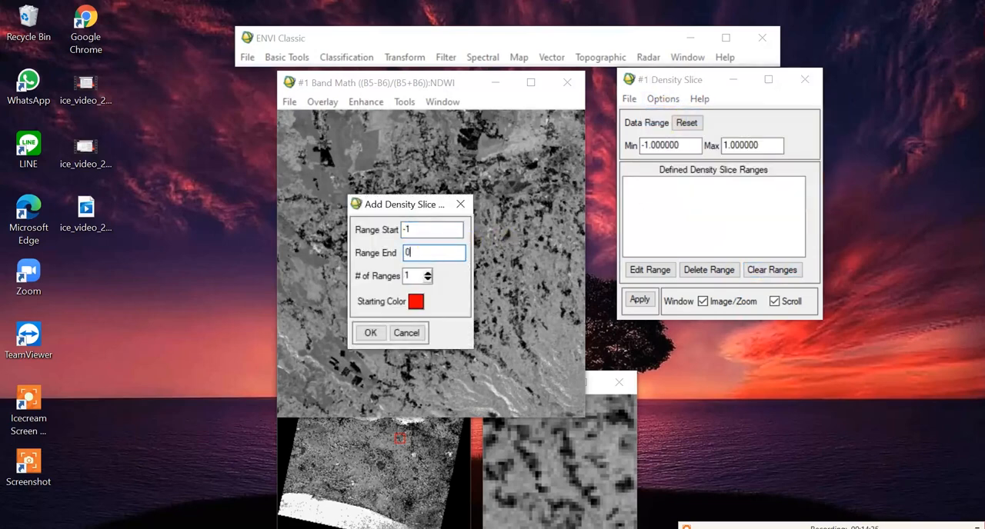
{"action": "left_click", "coordinate": [414, 301]}
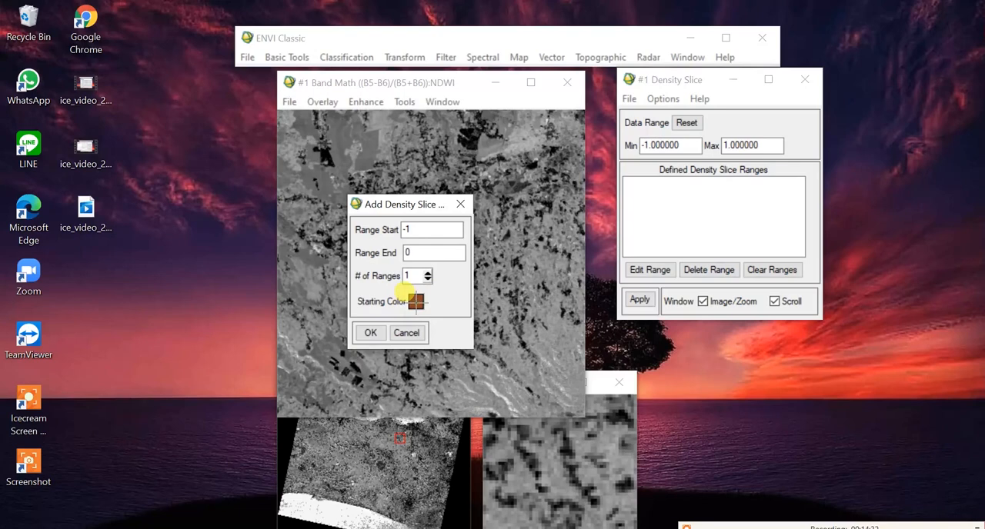
{"action": "left_click", "coordinate": [368, 338]}
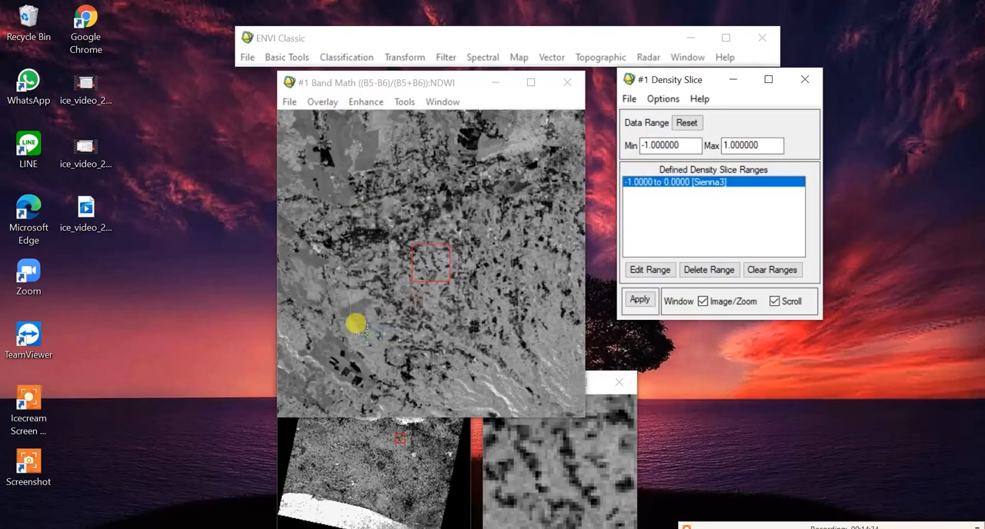
Step: Add a density slice range from 0 to 1 coloured Cyan2 and apply the two ranges to the NDWI image
{"action": "left_click", "coordinate": [652, 103]}
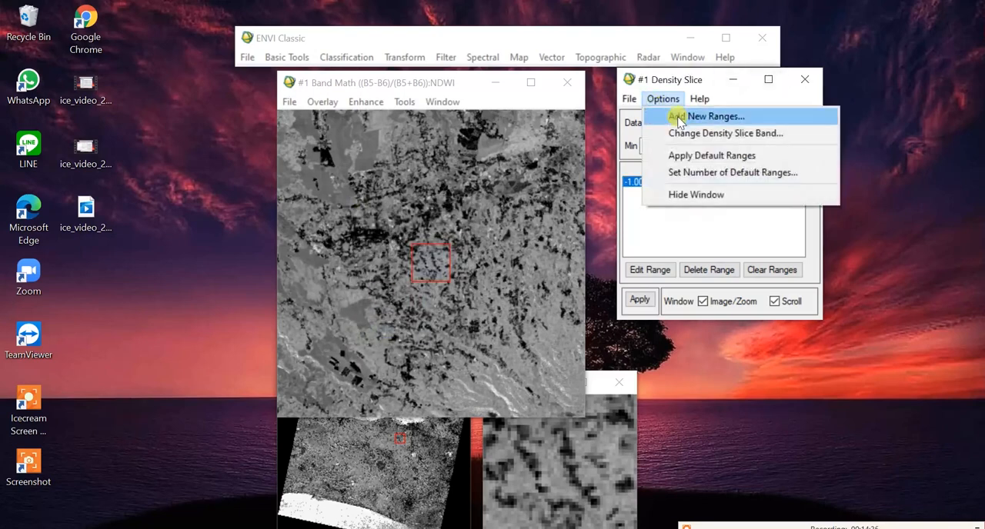
{"action": "left_click", "coordinate": [672, 116]}
{"action": "left_click", "coordinate": [450, 228]}
{"action": "type", "text": "0"}
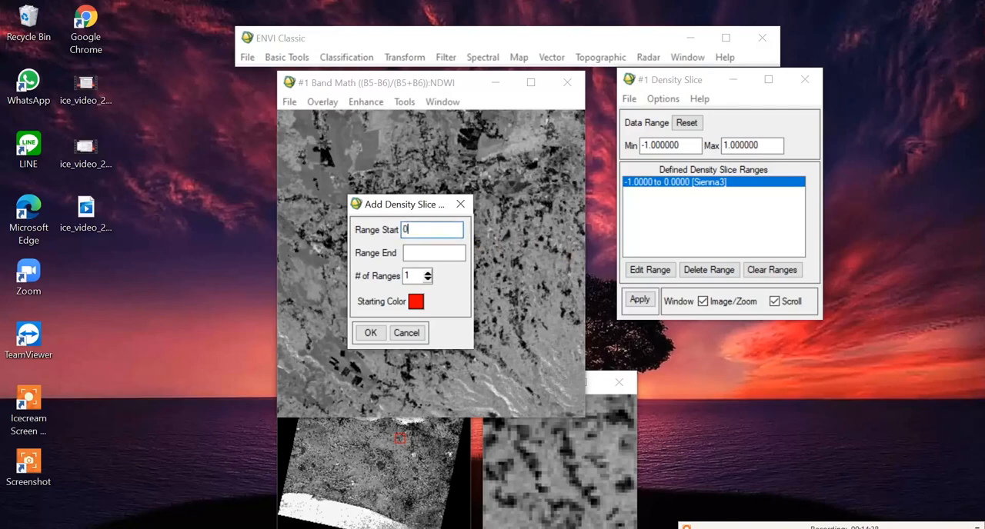
{"action": "left_click", "coordinate": [432, 254]}
{"action": "type", "text": "1"}
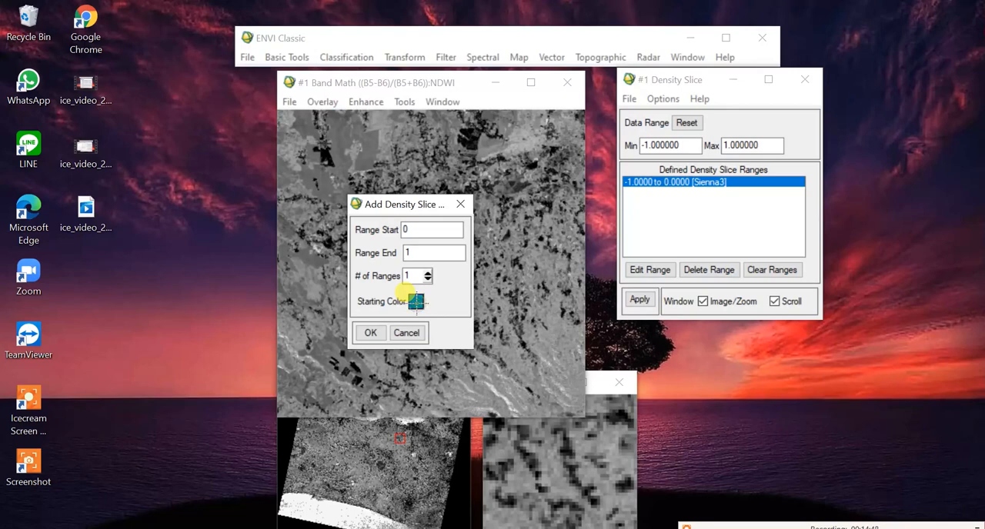
{"action": "left_click", "coordinate": [367, 331]}
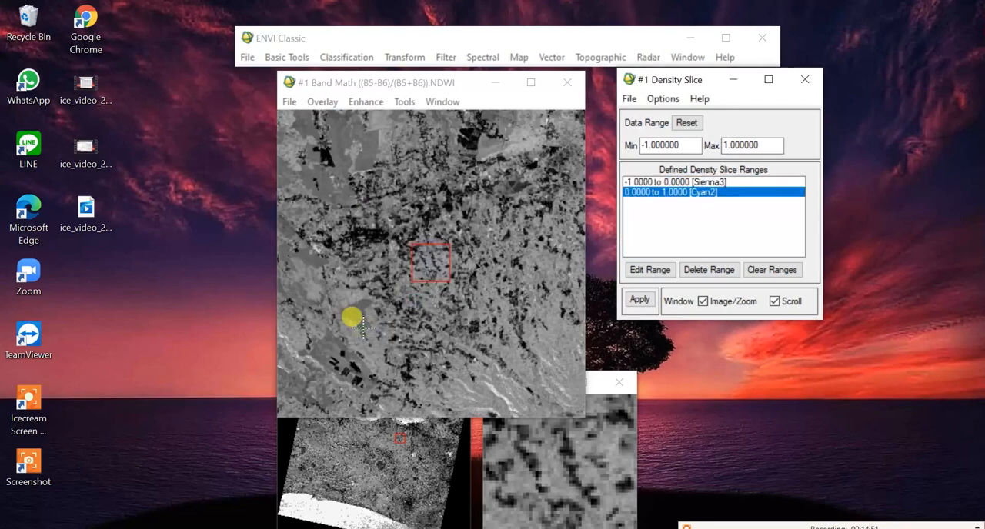
{"action": "left_click", "coordinate": [639, 301]}
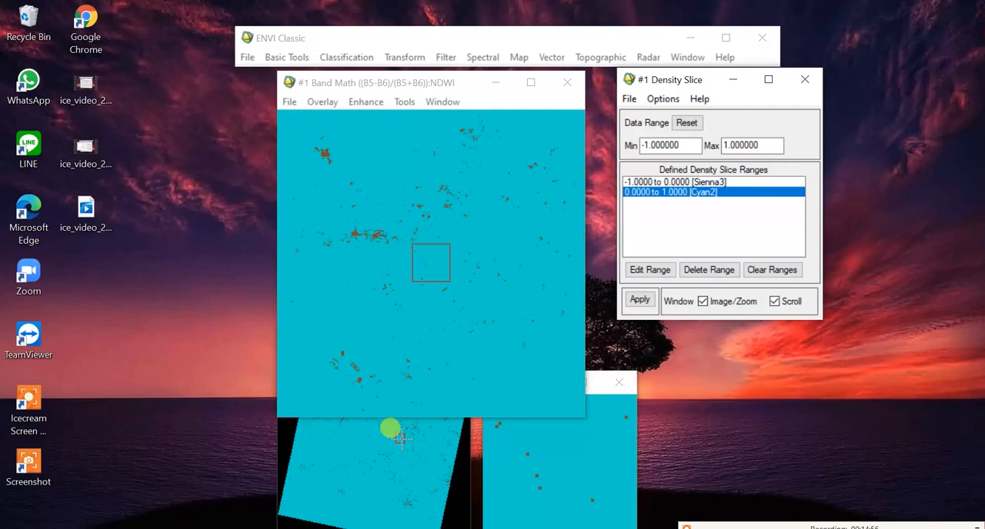
Step: Examine the distribution of the two NDWI classes in the built-up areas in the scene's northeast and along the northern coast
{"action": "left_click_drag", "start_coordinate": [401, 439], "coordinate": [446, 415]}
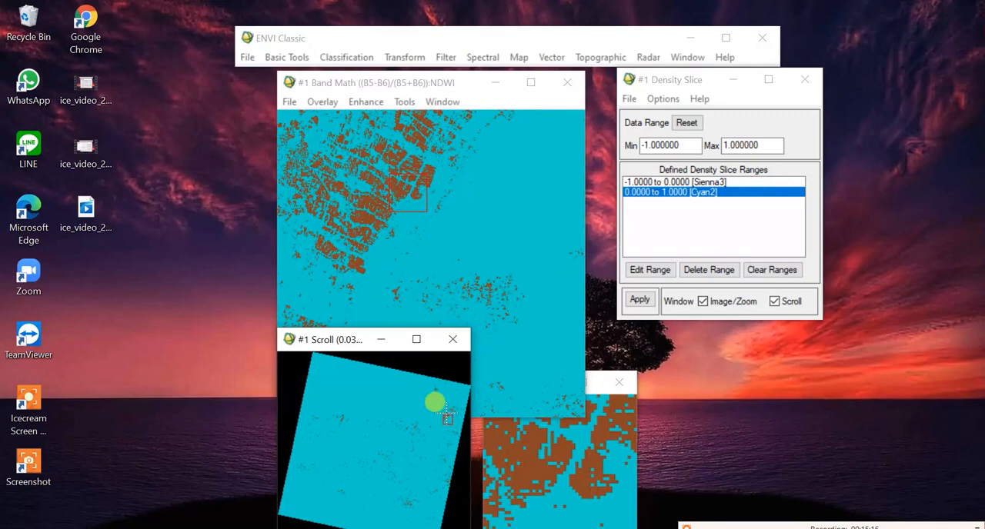
{"action": "left_click", "coordinate": [685, 525]}
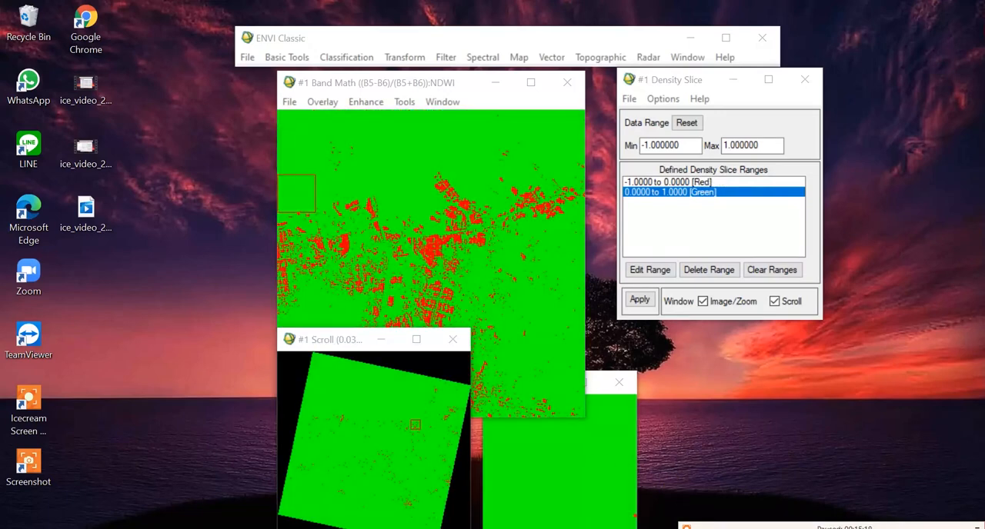
{"action": "left_click", "coordinate": [461, 248]}
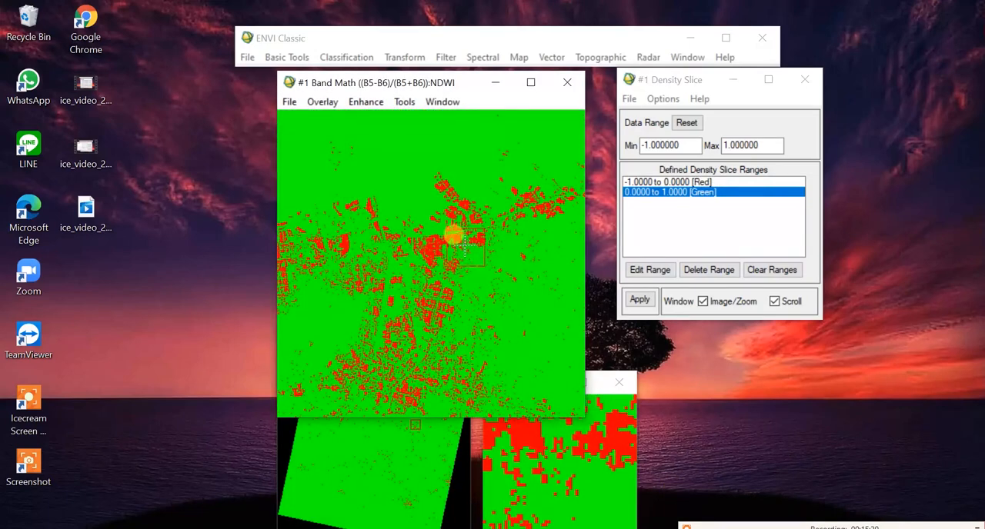
Step: Clear the two ranges, add four density slice ranges spanning -1 to 1, and apply them to the NDWI image
{"action": "left_click", "coordinate": [658, 98]}
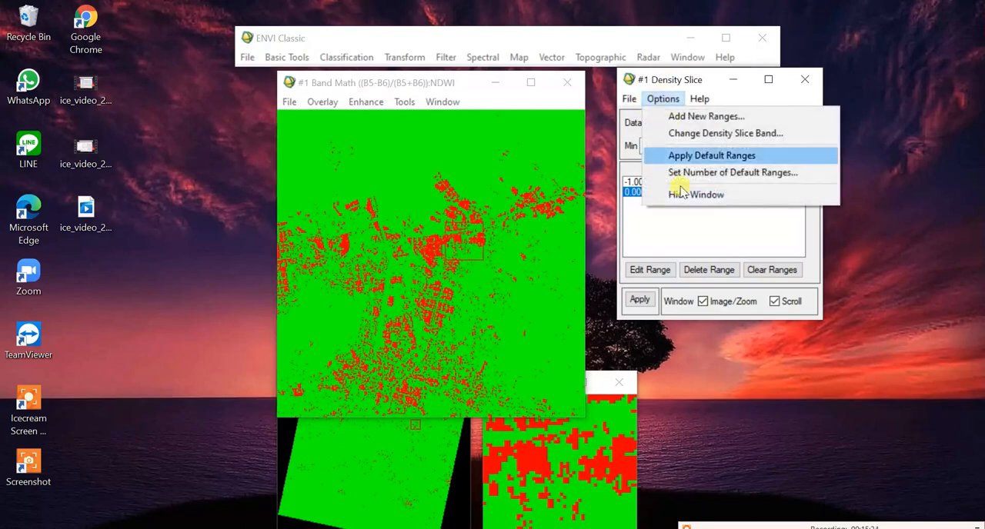
{"action": "left_click", "coordinate": [769, 271]}
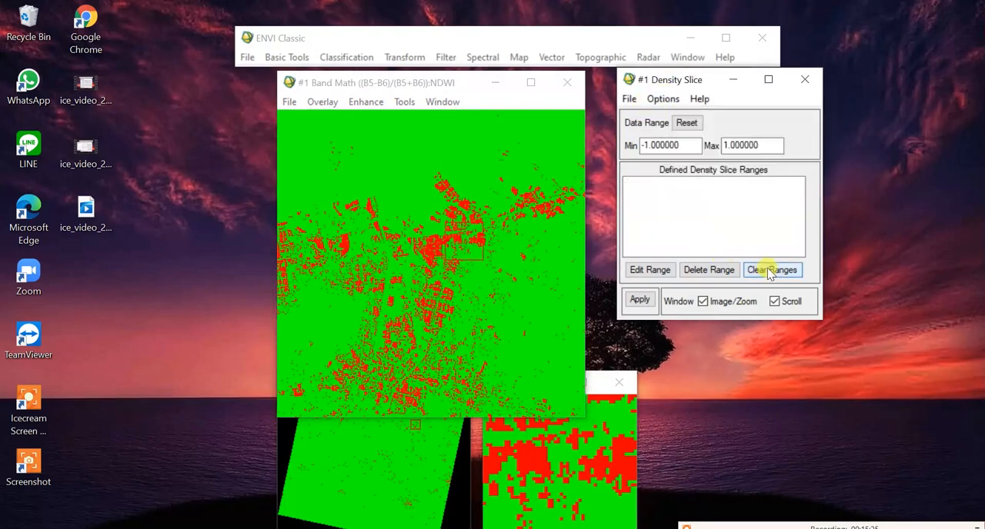
{"action": "left_click", "coordinate": [665, 100]}
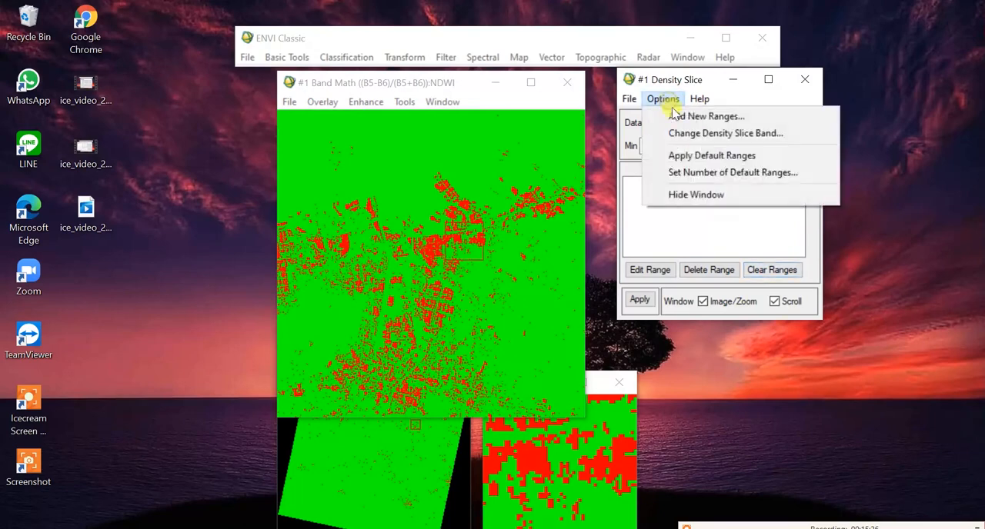
{"action": "left_click", "coordinate": [675, 116]}
{"action": "left_click", "coordinate": [441, 230]}
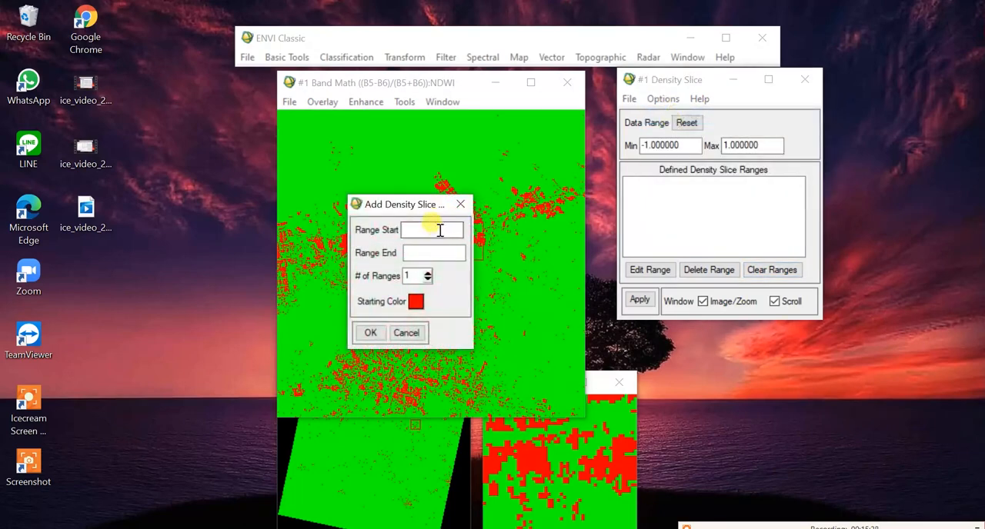
{"action": "type", "text": "-1"}
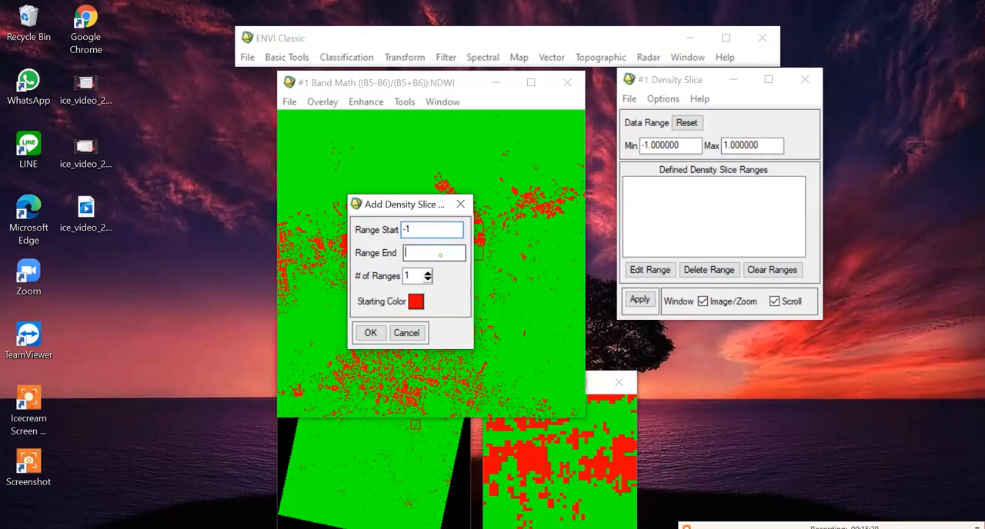
{"action": "left_click", "coordinate": [420, 252]}
{"action": "type", "text": "1"}
{"action": "left_click", "coordinate": [428, 272]}
{"action": "left_click", "coordinate": [428, 272]}
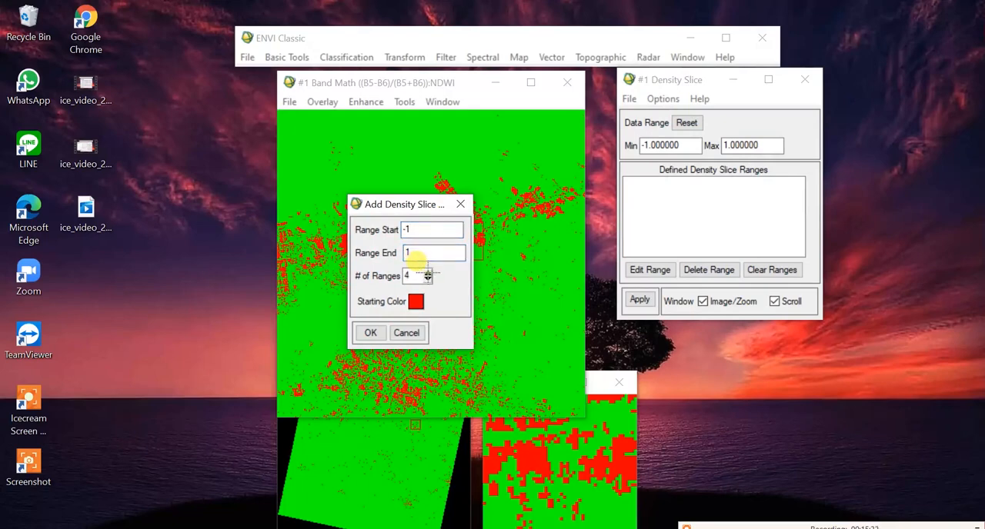
{"action": "left_click", "coordinate": [370, 332]}
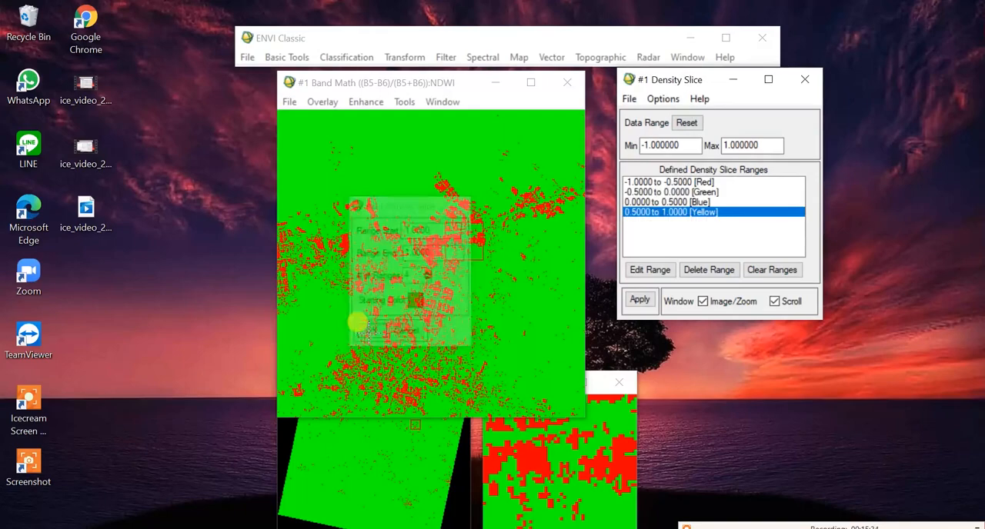
{"action": "left_click", "coordinate": [639, 299]}
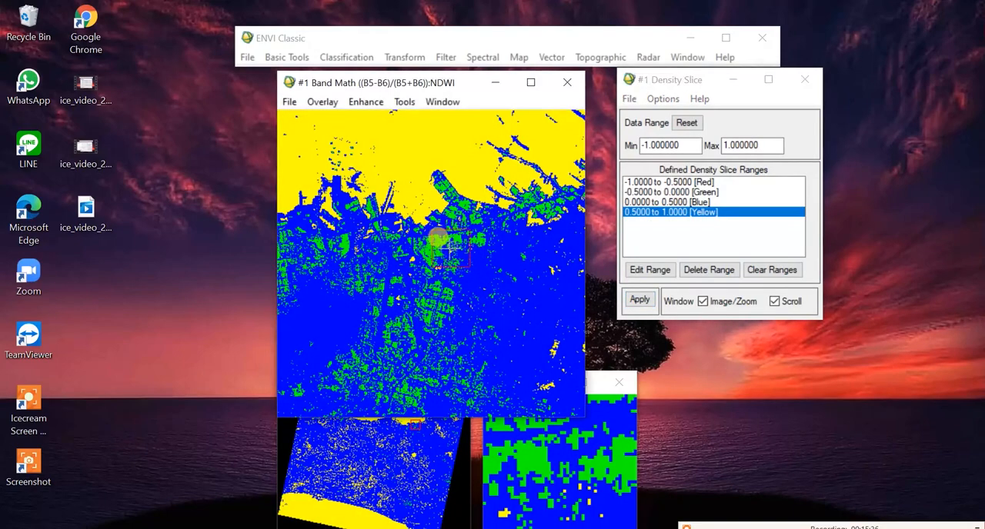
Step: Move the Scroll and Zoom windows clear of the image and examine the NDWI classes over the sea, inland areas and northern coast
{"action": "left_click", "coordinate": [357, 445]}
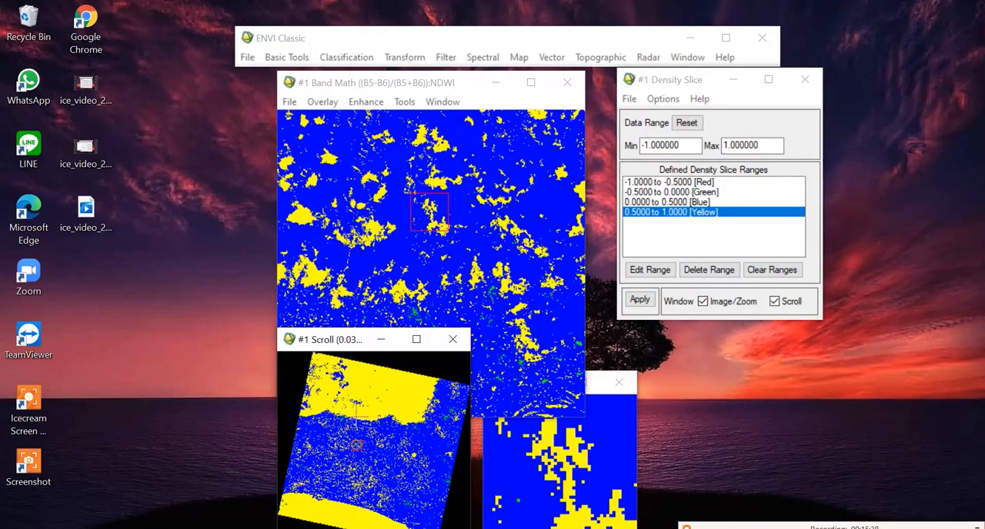
{"action": "left_click_drag", "start_coordinate": [331, 339], "coordinate": [119, 322]}
{"action": "left_click", "coordinate": [177, 368]}
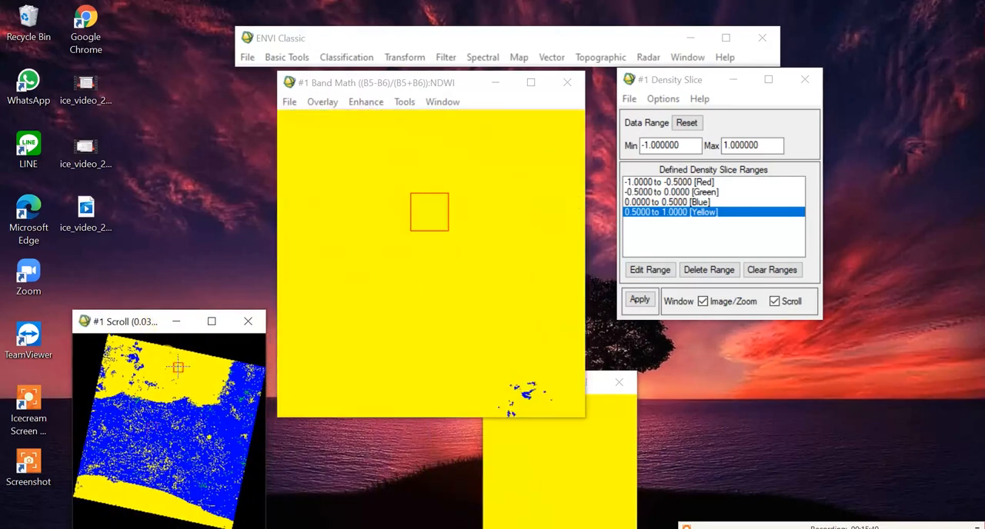
{"action": "left_click", "coordinate": [603, 411]}
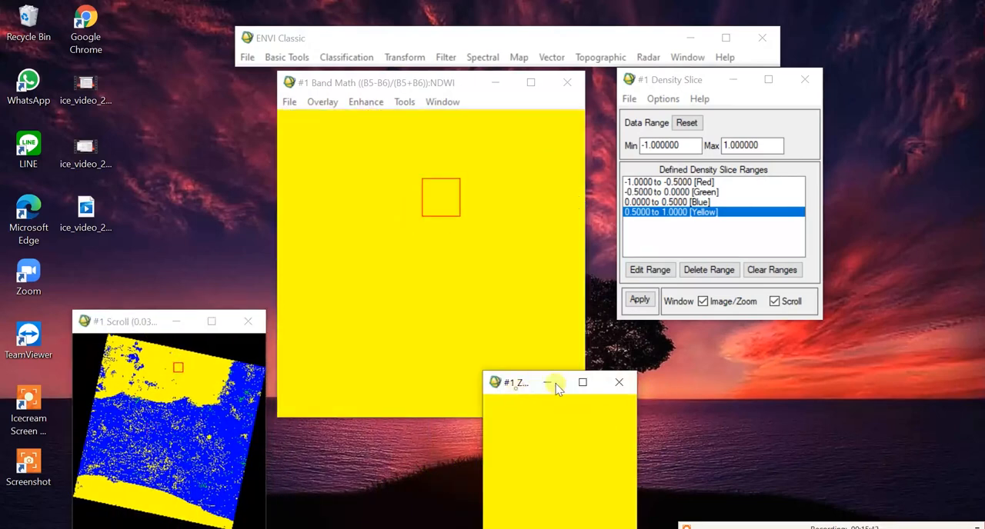
{"action": "left_click_drag", "start_coordinate": [558, 388], "coordinate": [708, 347]}
{"action": "left_click", "coordinate": [219, 422]}
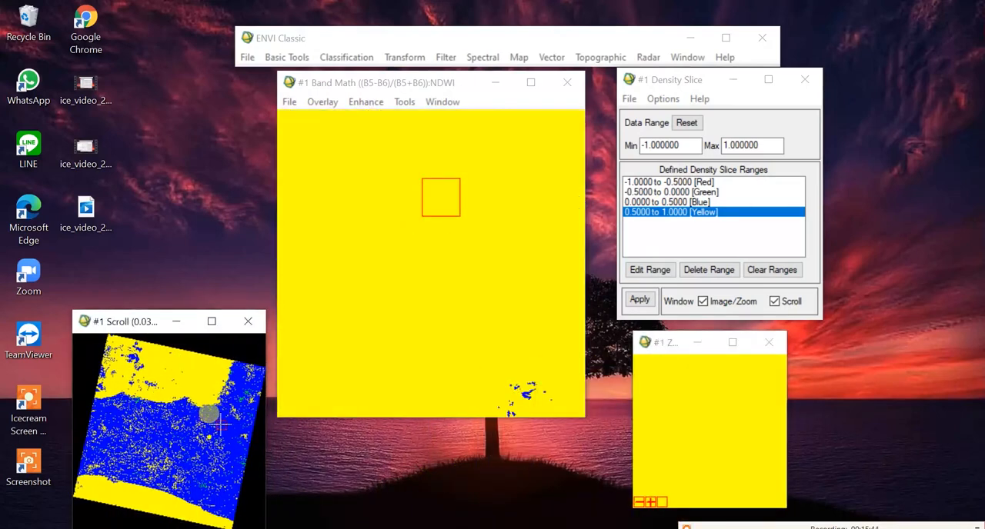
{"action": "left_click_drag", "start_coordinate": [436, 216], "coordinate": [386, 163]}
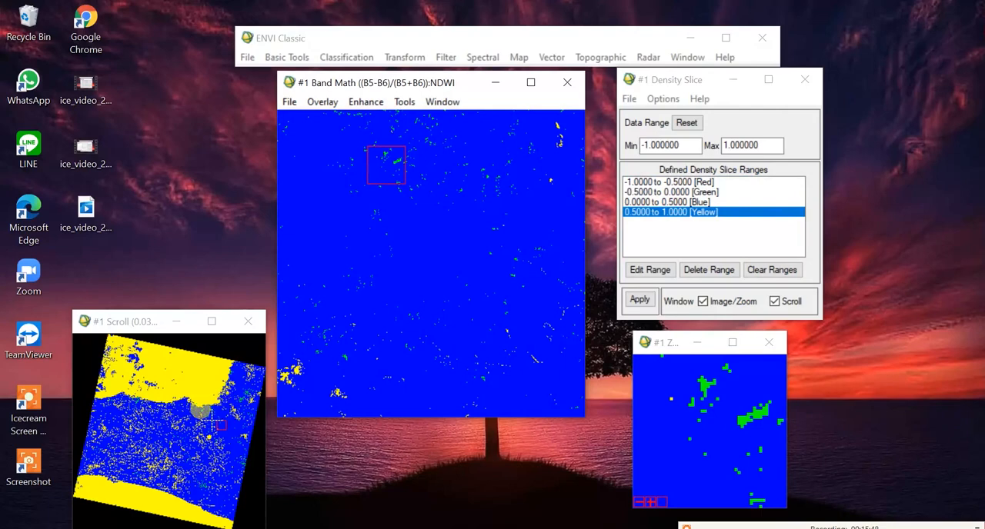
{"action": "left_click_drag", "start_coordinate": [222, 426], "coordinate": [132, 400]}
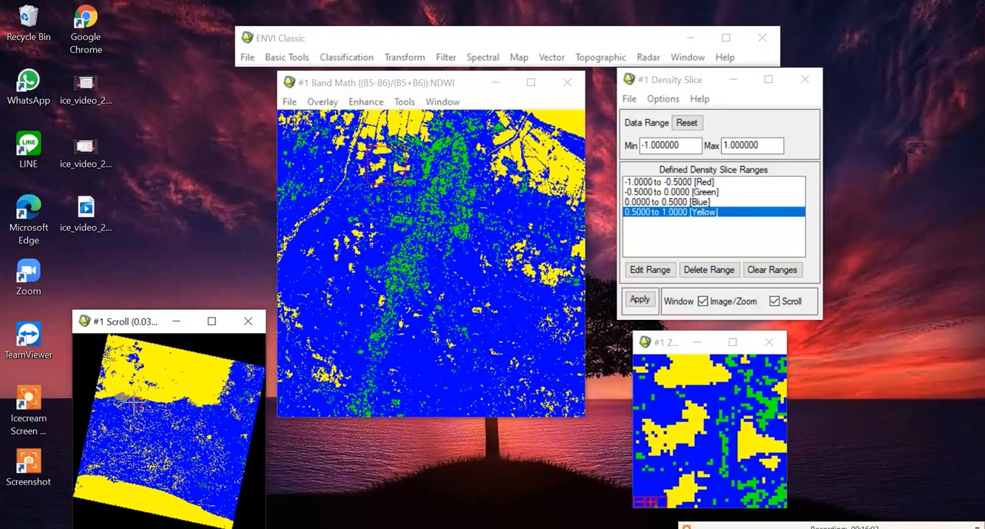